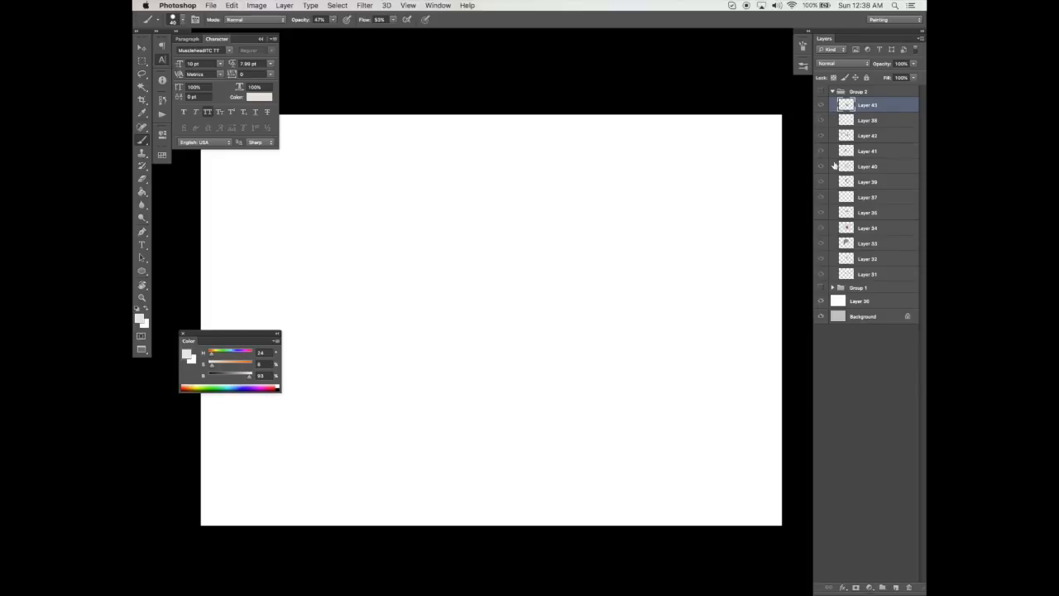
- Collapse Group 2 and create a new layer group containing an empty layer
left_click(832, 92)
left_click(882, 587)
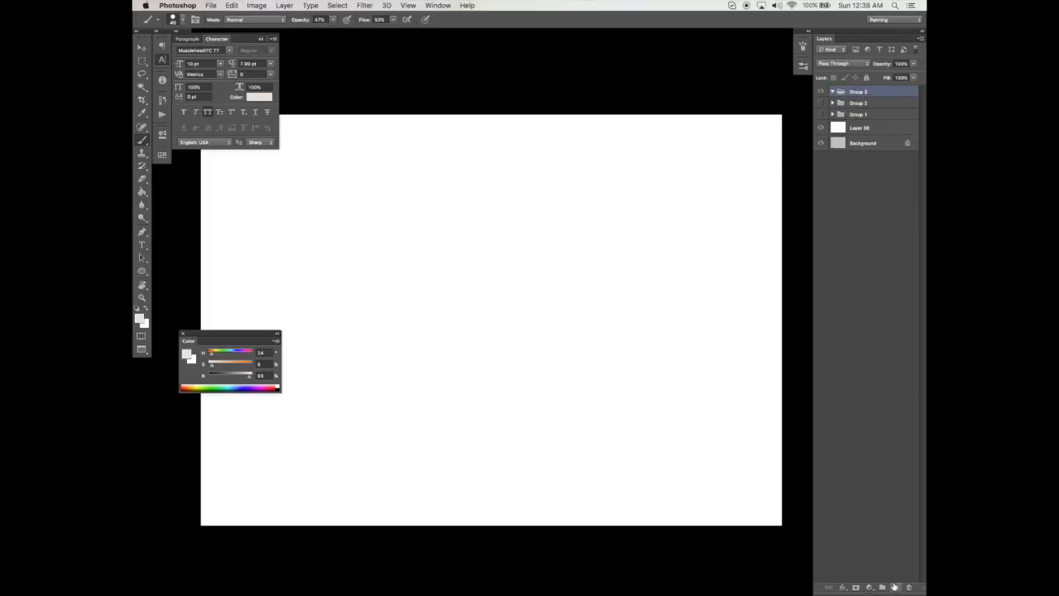
left_click(895, 586)
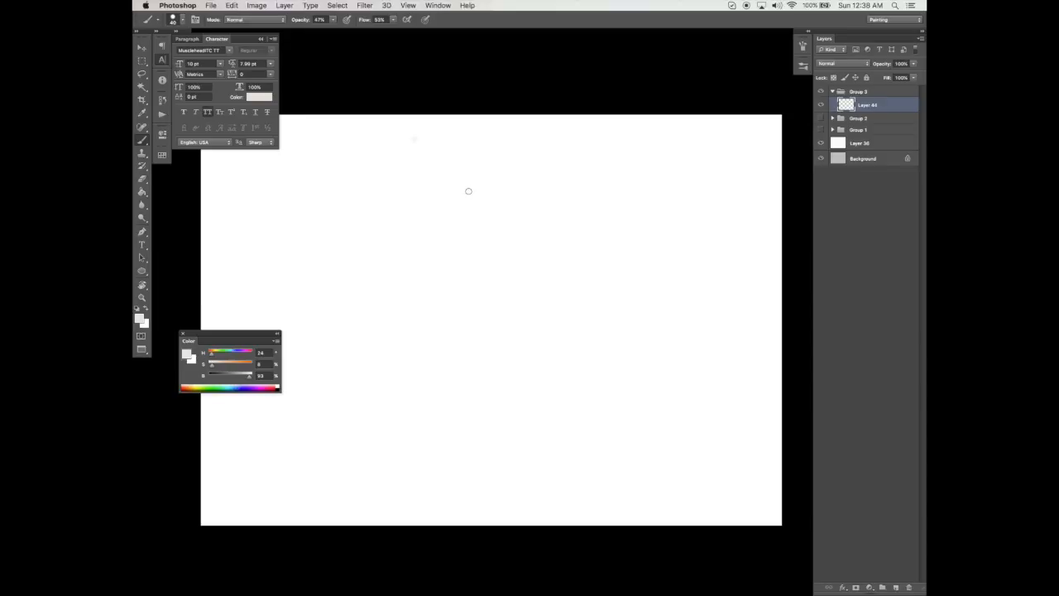
- Set the brush opacity to 100% and draw an arched open path with the Pen tool for the upper eyelid
left_click_drag(550, 435, 546, 440)
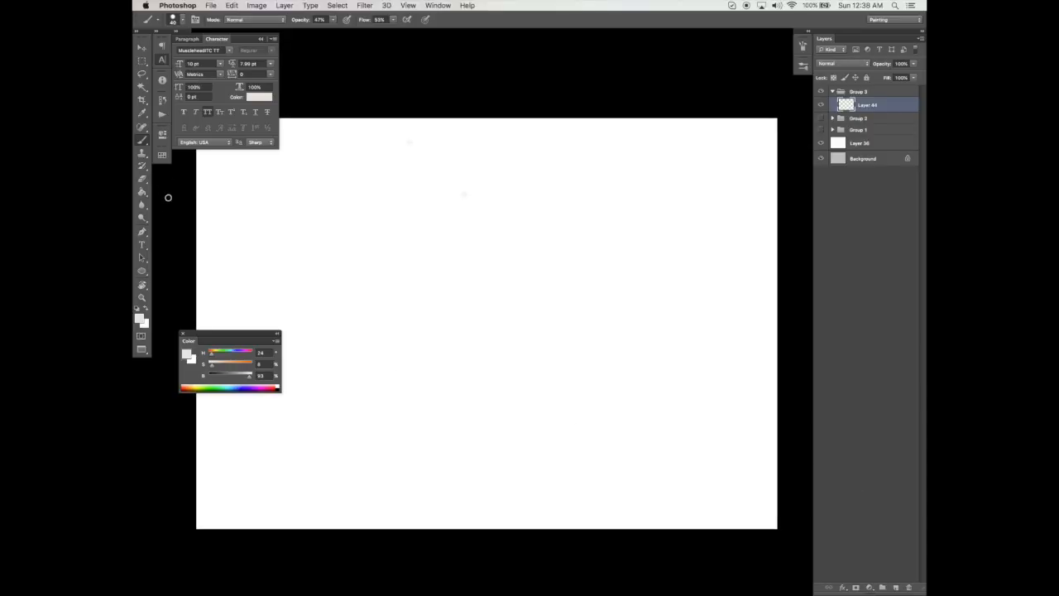
key("p")
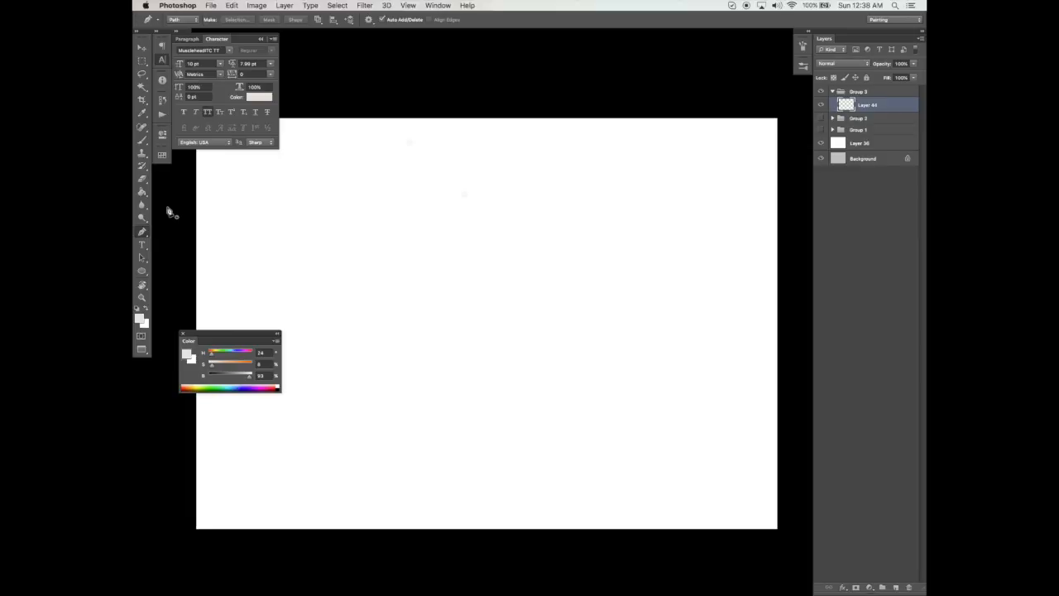
key("b")
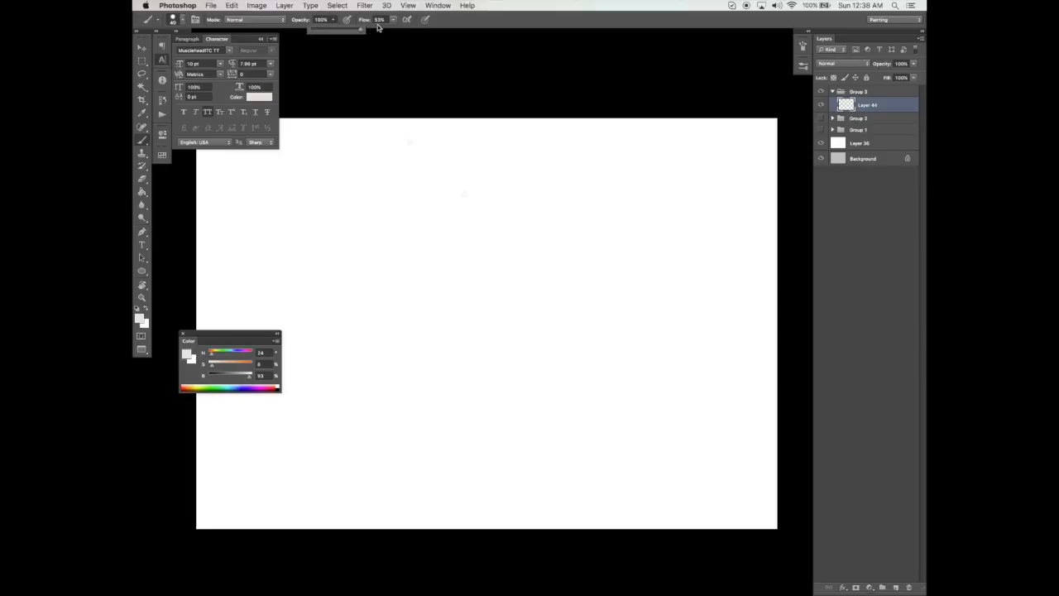
key("p")
scroll(409, 267, "left", 3)
left_click(410, 270)
left_click_drag(530, 171, 661, 199)
left_click(717, 283)
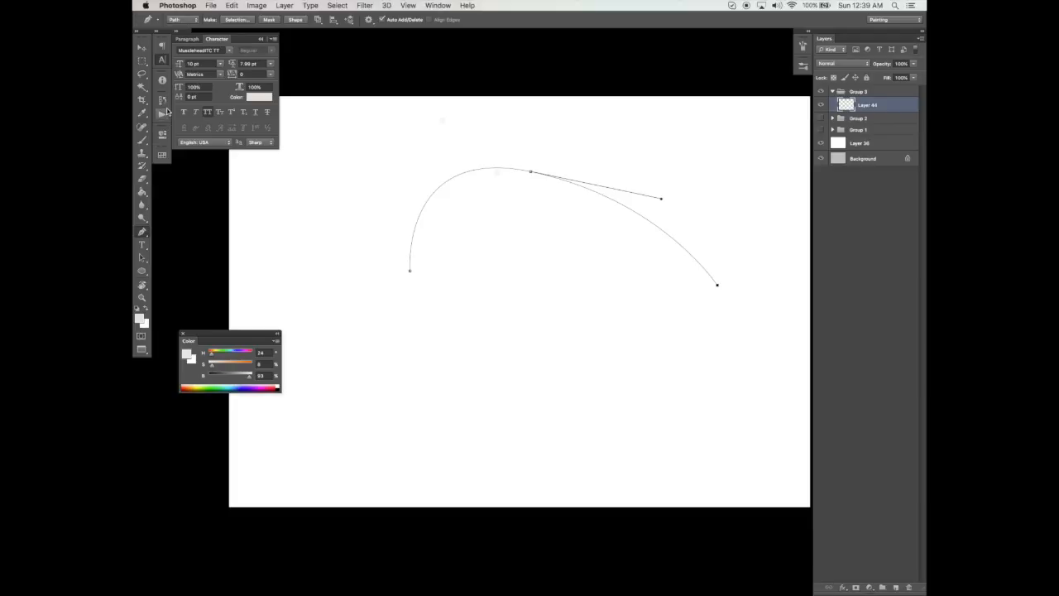
- Try stroking the eyelid path with the light-coloured Brush using Simulate Pressure, and undo the stroke
right_click(552, 247)
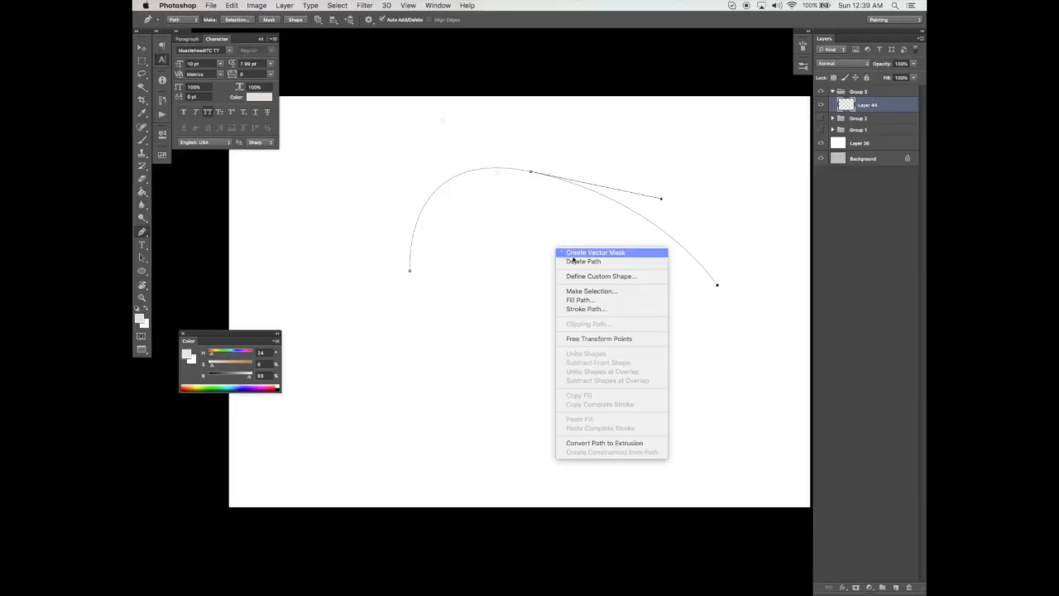
left_click(612, 312)
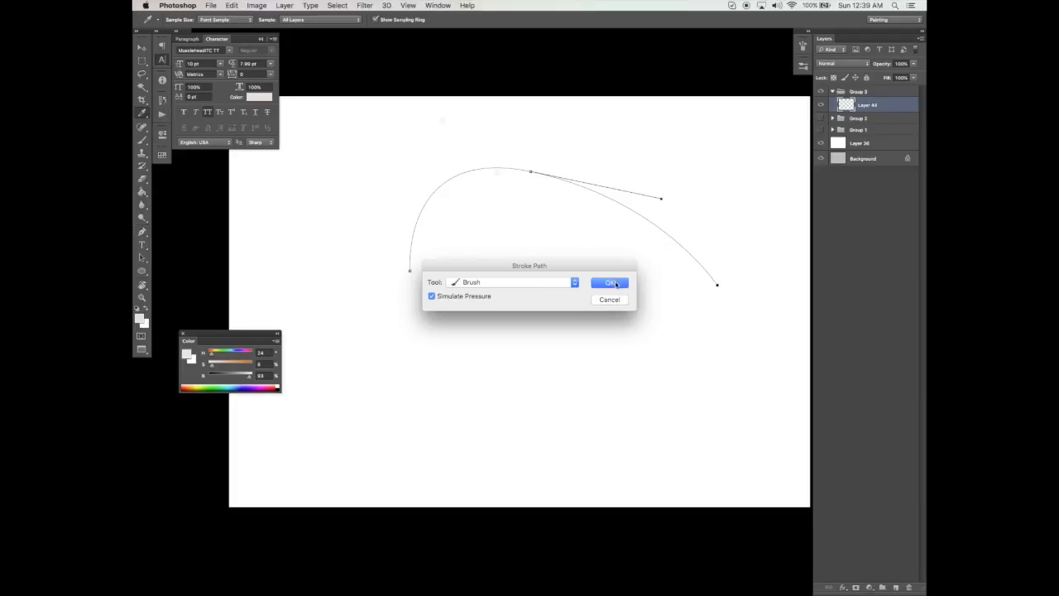
left_click(611, 283)
key("super+z")
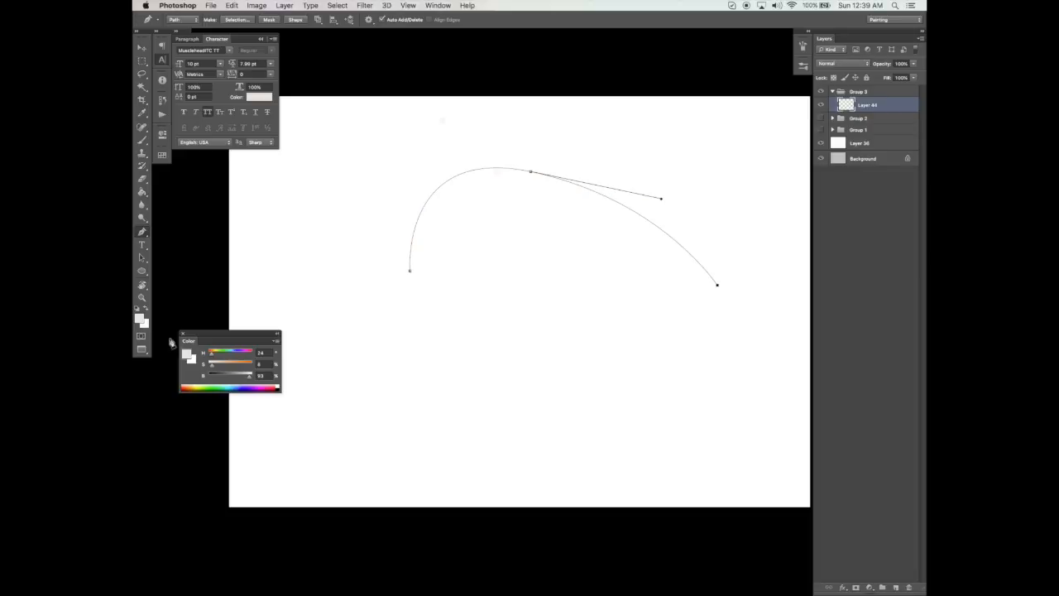
- Reset the colours to default black and stroke the eyelid path with the Brush using Simulate Pressure, clearing the path when done
key("d")
right_click(591, 280)
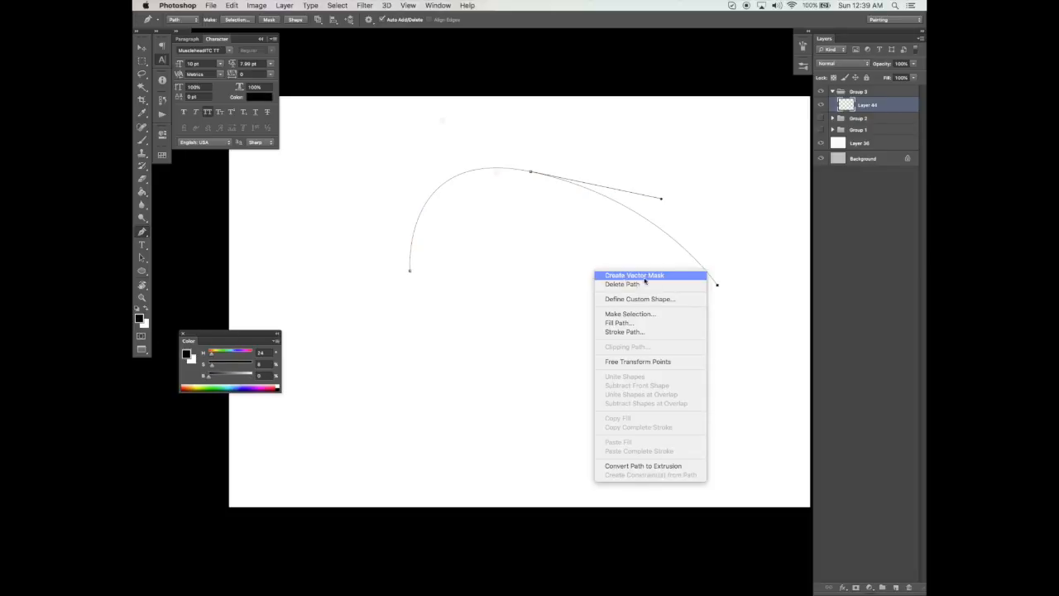
left_click(667, 330)
left_click(609, 284)
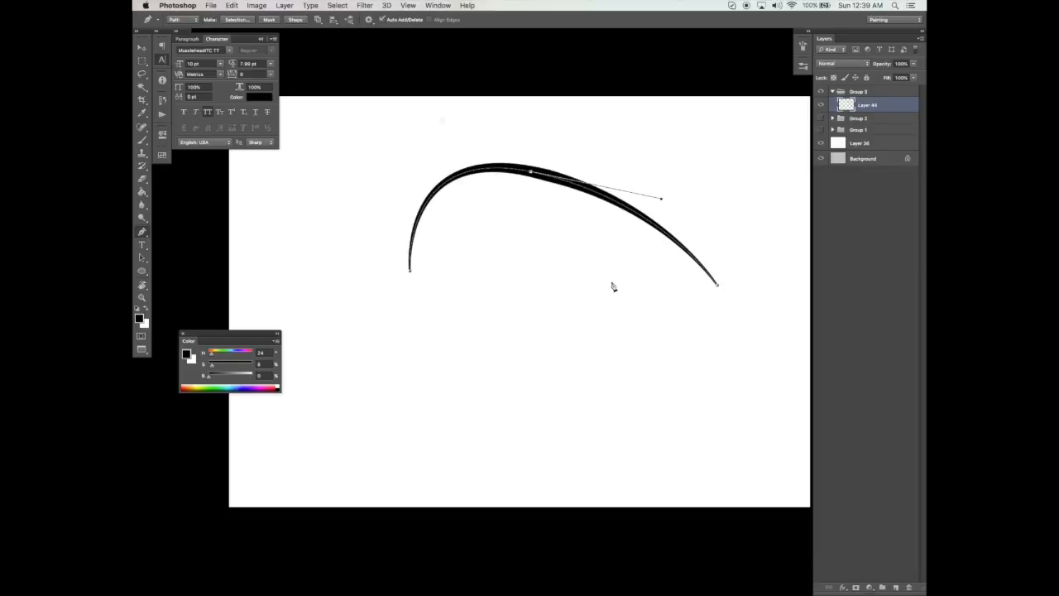
key("Return")
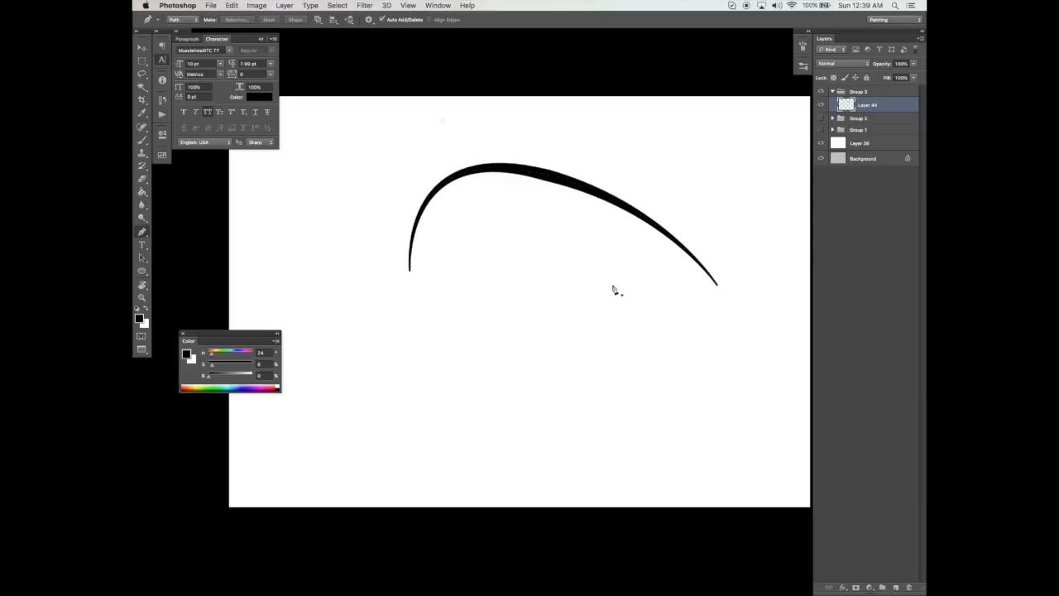
- Thicken the upper eyelid line by drawing a second curved path along its underside and stroking it with the recorded action
left_click_drag(623, 280, 619, 285)
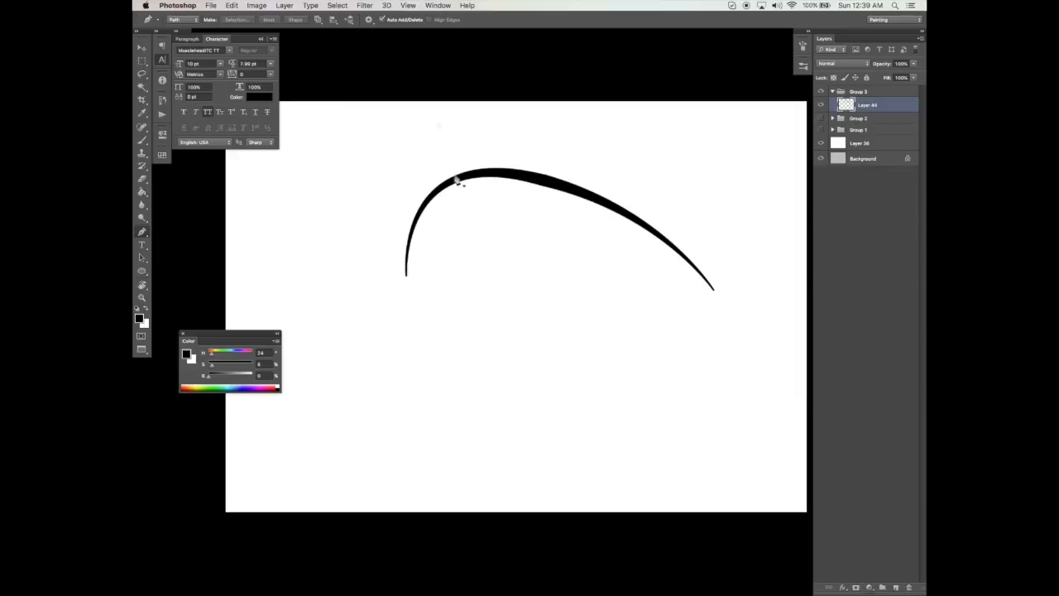
left_click(406, 276)
left_click_drag(454, 183, 504, 168)
left_click_drag(660, 237, 728, 281)
key("super+g")
key("super+z")
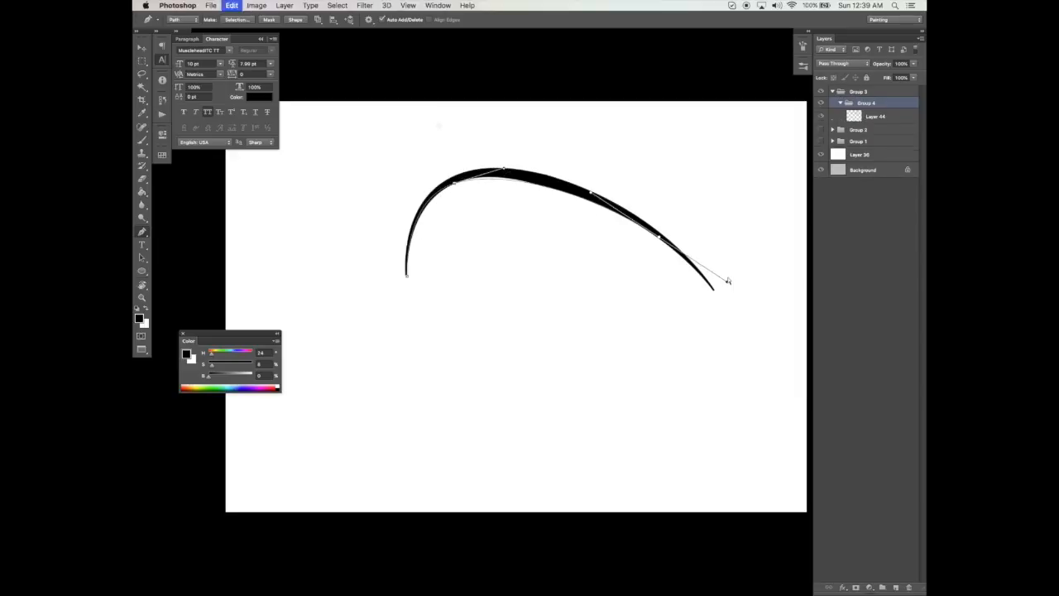
key("alt+F9")
left_click(241, 303)
key("alt+F9")
- Add a small curved eyelash to the left end of the upper eyelid with a stroked Pen path, redoing the first attempt
left_click(460, 180)
left_click_drag(383, 240, 370, 229)
key("F2")
key("super+z")
key("b")
key("p")
left_click_drag(385, 240, 382, 236)
key("F2")
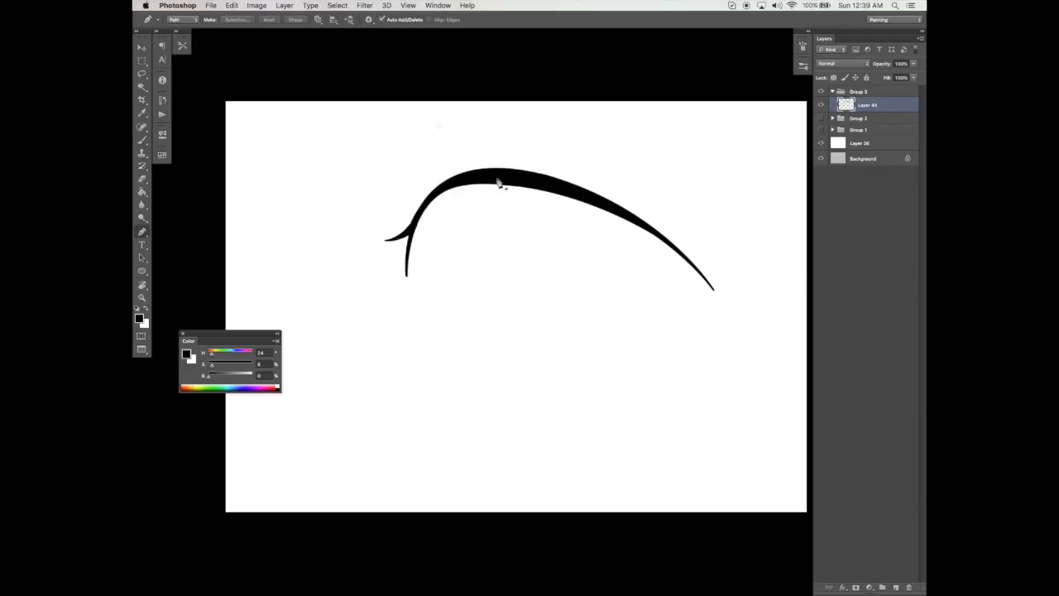
- Add two upward-flicked eyelashes along the middle of the upper eyelid with stroked Pen paths
left_click(468, 177)
left_click_drag(513, 174, 534, 175)
left_click_drag(579, 159, 601, 141)
key("F2")
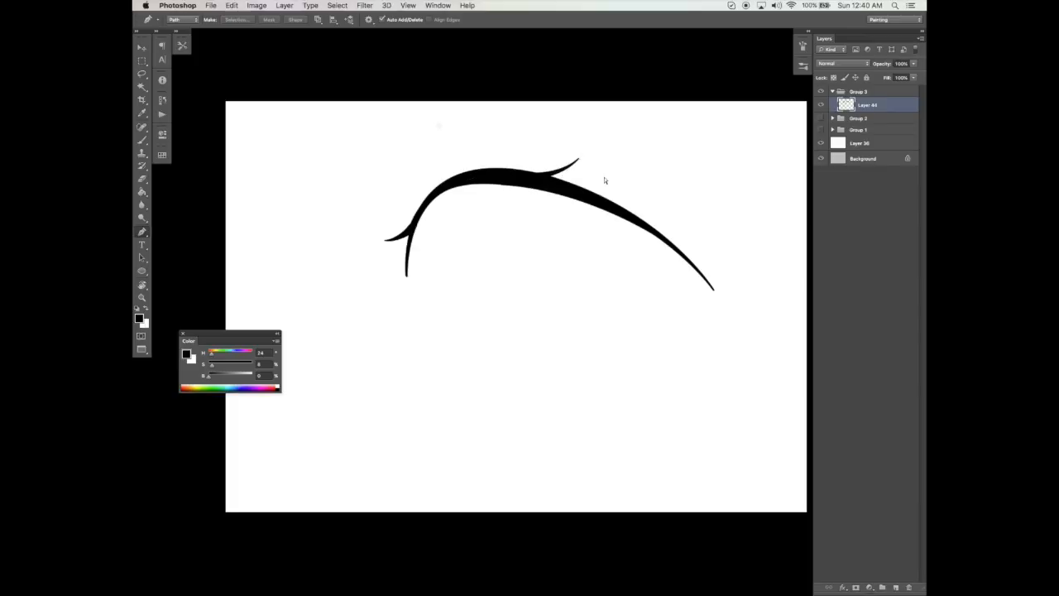
left_click(560, 185)
left_click_drag(640, 177, 666, 146)
key("F2")
- Add two more curved eyelashes toward the outer, right-hand end of the upper eyelid
left_click(613, 205)
left_click_drag(688, 216, 728, 190)
key("F2")
left_click_drag(738, 283, 775, 265)
key("F2")
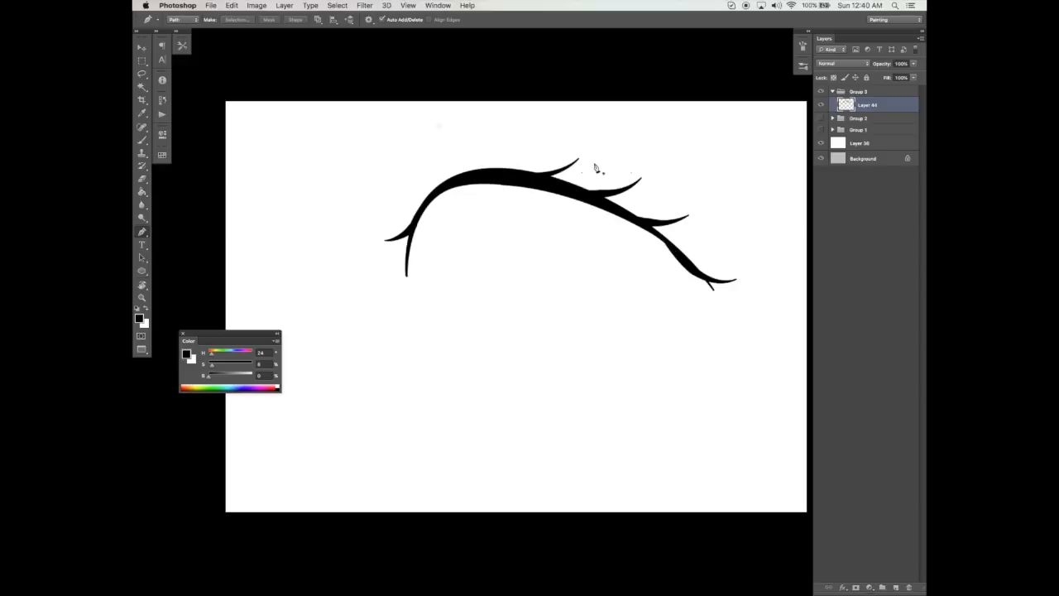
- Draw and stroke a thin arched crease line above the upper eyelid
key("b")
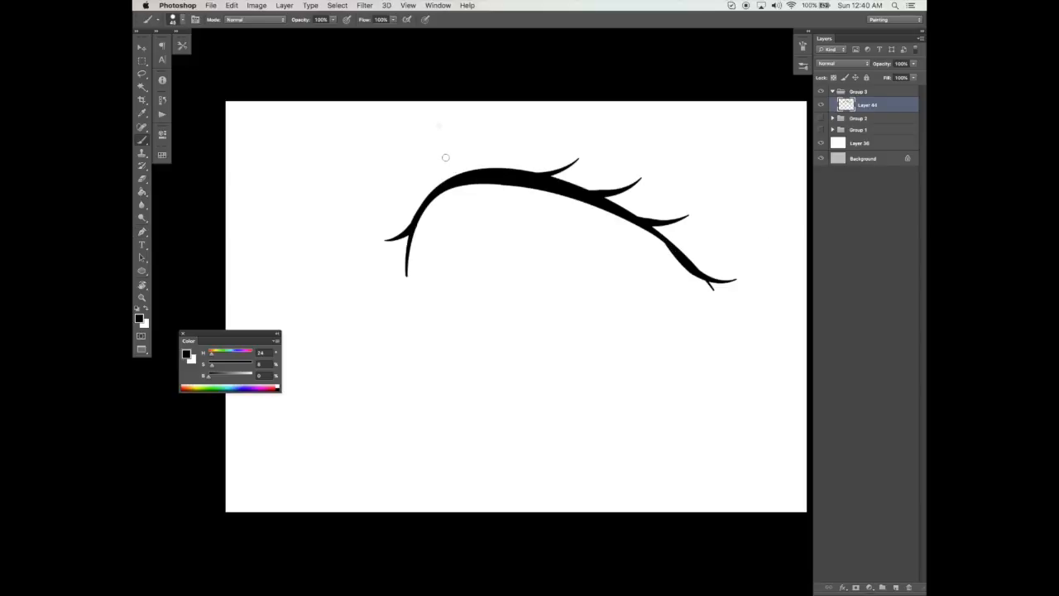
key("p")
left_click(408, 169)
left_click_drag(617, 173, 745, 239)
key("Escape")
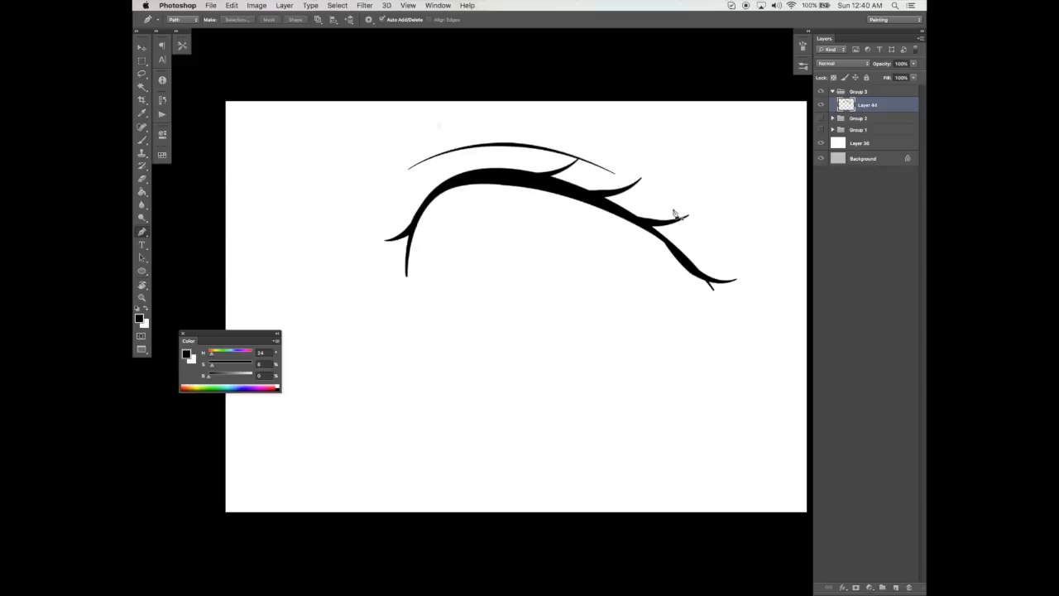
- Use a smaller brush to stroke a shallow curved Pen path for the lower eyelid
scroll(546, 250, "down", 1)
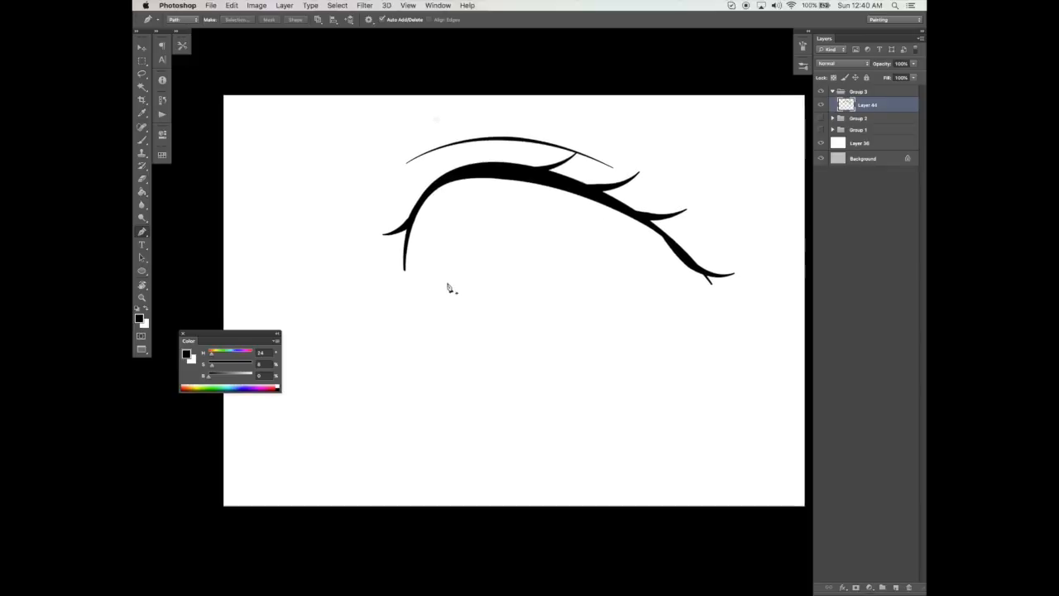
key("b")
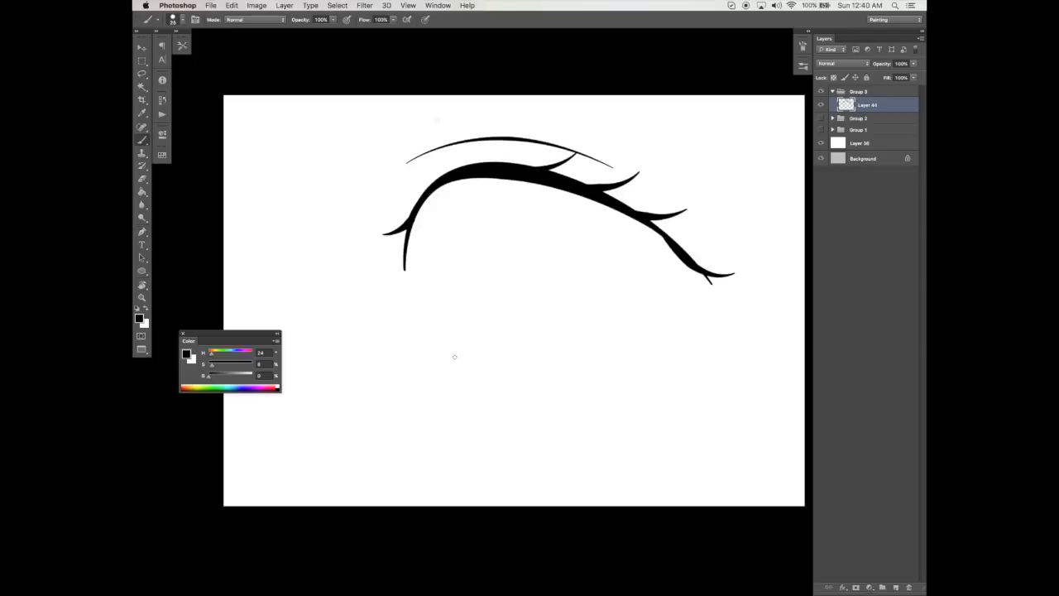
key("p")
left_click(470, 379)
left_click_drag(631, 403, 682, 354)
key("Return")
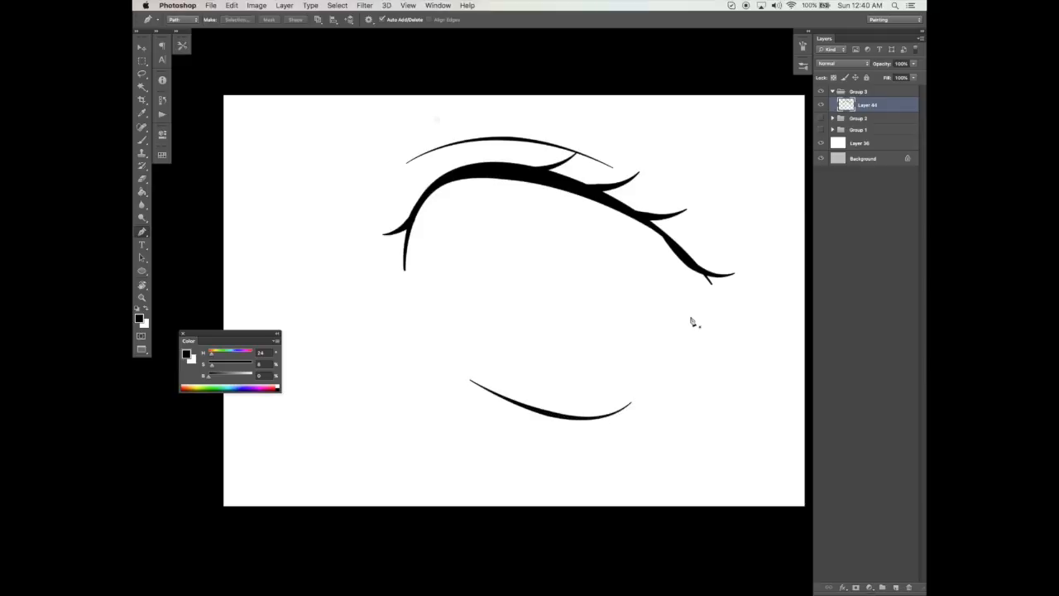
- Add three short downward eyelashes along the right part of the lower eyelid
left_click(563, 419)
mouse_move(592, 430)
left_mouse_down()
mouse_move(609, 449)
mouse_move(647, 419)
mouse_move(656, 428)
left_mouse_up()
key("Return")
left_click(590, 418)
key("Return")
left_click(620, 411)
key("Return")
- Add a layer beneath the line art and fill it with pale peach (H 33, S 19, B 100)
left_click(895, 587, "super")
key("g")
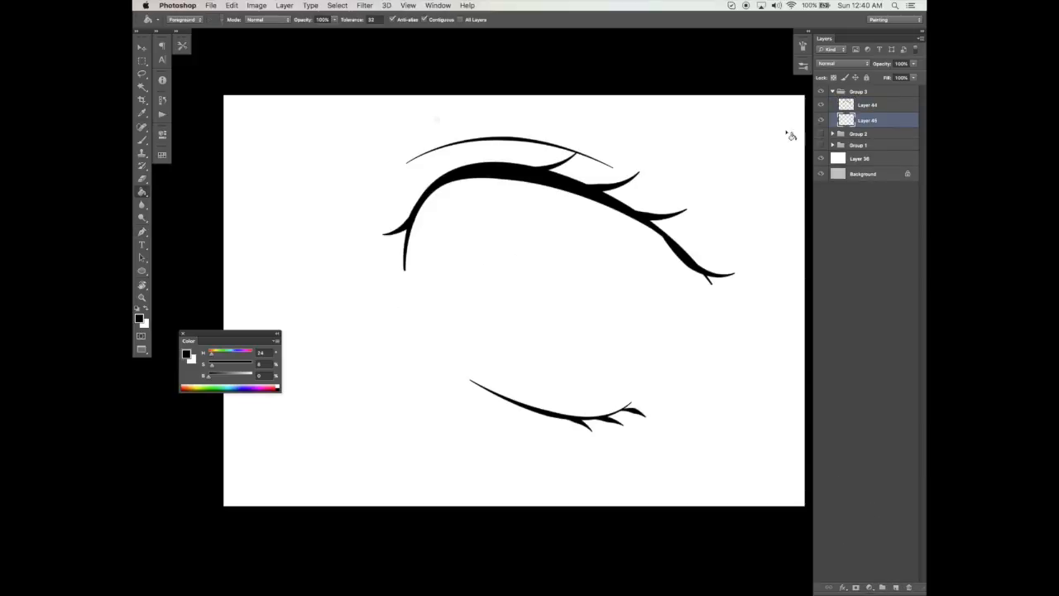
left_click(239, 364)
left_click_drag(244, 375, 252, 376)
left_click(213, 353)
left_click(219, 364)
left_click(397, 293)
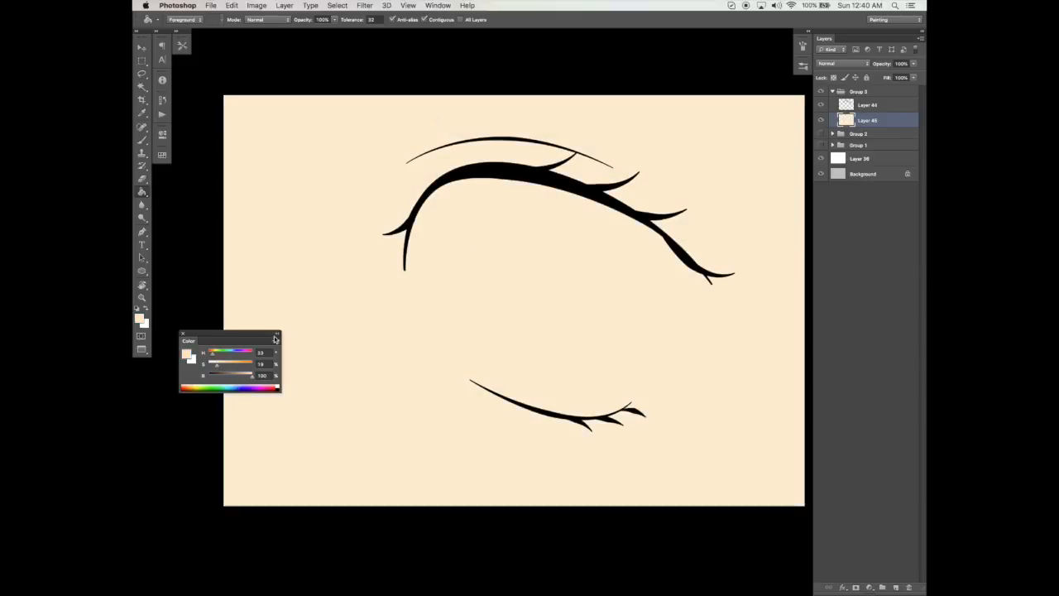
- Shift the fill colour to a very pale pink and refill the background layer with it
left_click(246, 352)
left_click(215, 365)
left_click(248, 354)
left_click(329, 320)
left_click(249, 354)
left_click(213, 365)
left_click(312, 311)
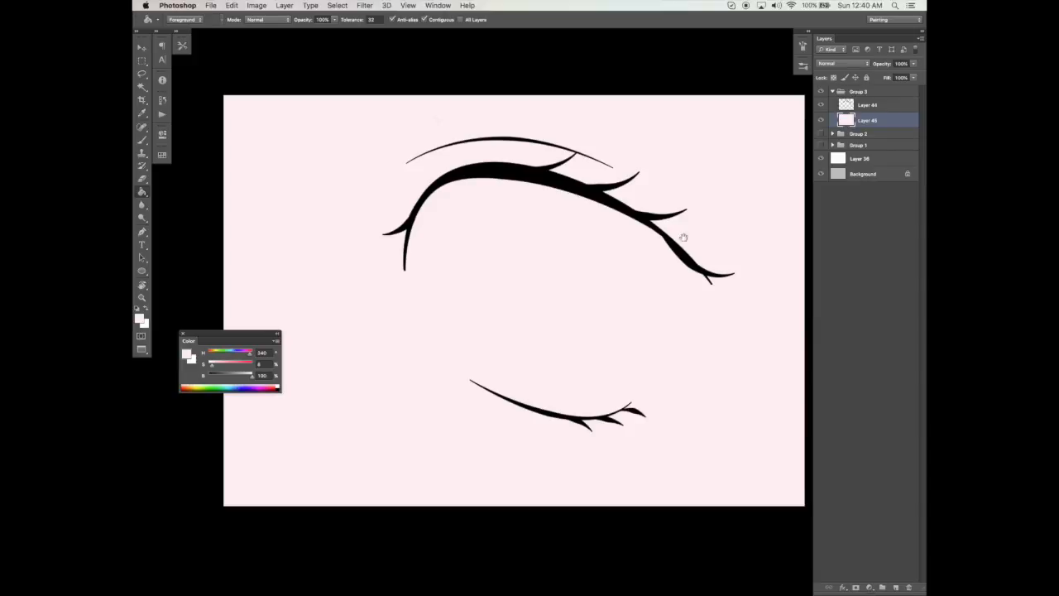
- On the line-art layer, stroke a black curve for the iris's left edge from the upper eyelid to the lower eyelid
scroll(687, 234, "right", 1)
key("b")
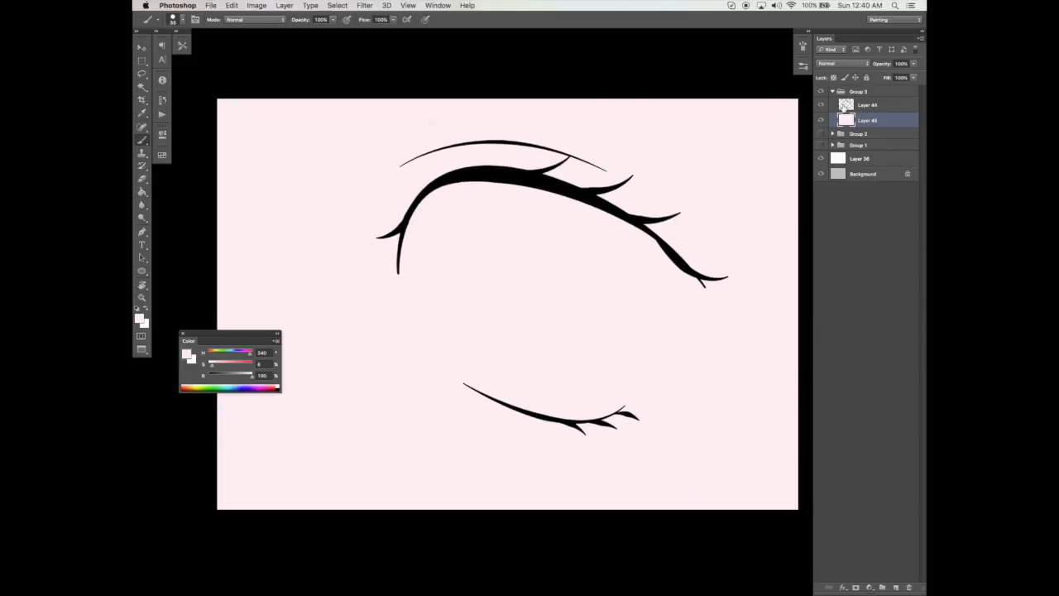
left_click(863, 107)
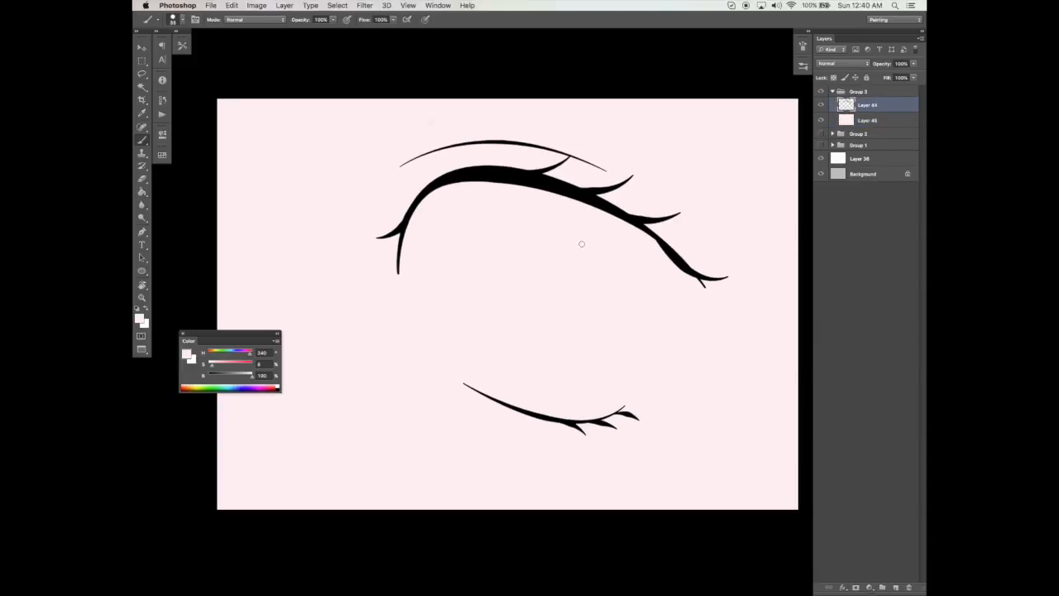
key("d")
key("p")
left_click(483, 180)
left_click_drag(445, 228, 453, 264)
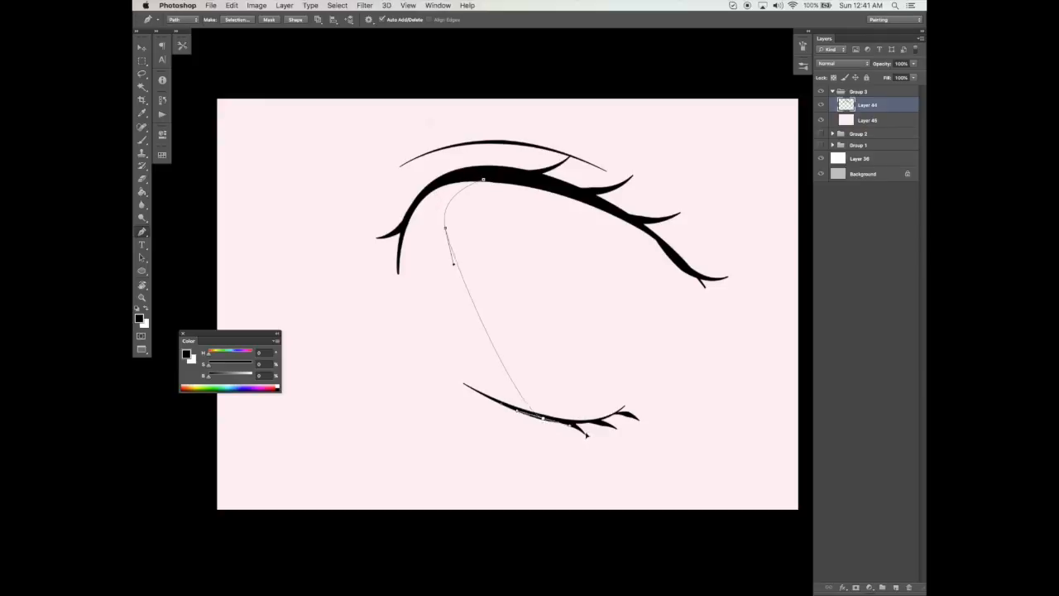
key("super+z")
left_click_drag(445, 220, 434, 261)
left_click_drag(534, 415, 619, 422)
key("Return")
- Draw and stroke a curve for the iris's right edge between the upper and lower eyelids
left_click(579, 195)
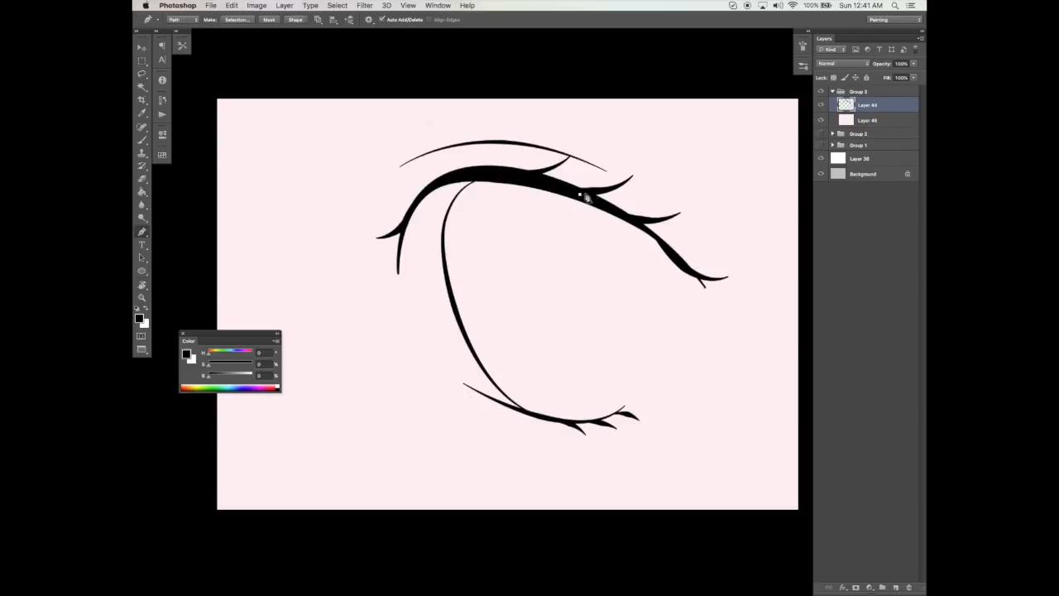
left_click_drag(615, 304, 608, 384)
left_click_drag(580, 431, 502, 405)
key("Return")
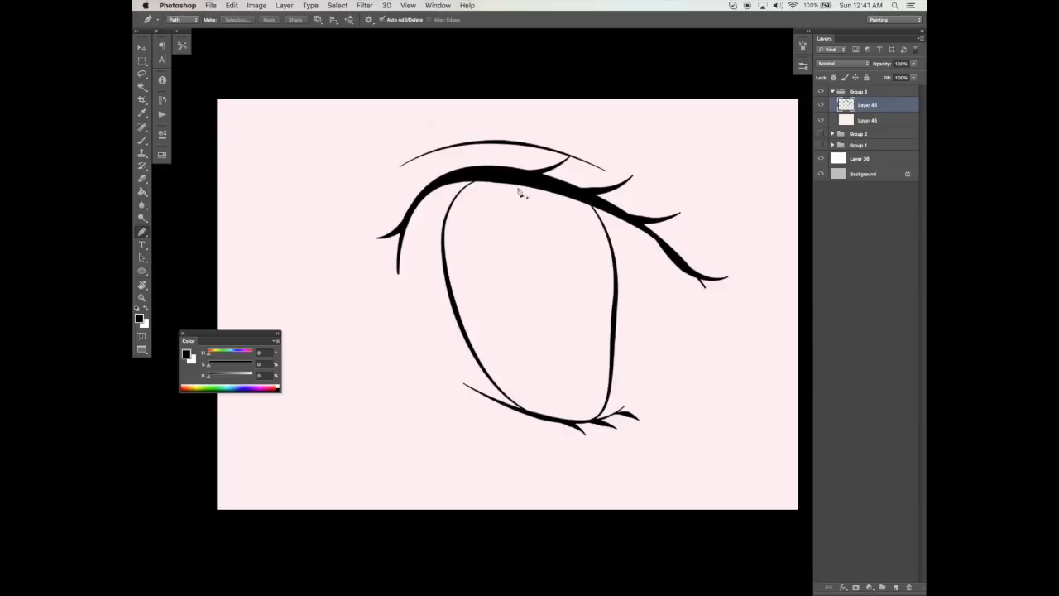
- Stroke extra curves along the iris's upper-left and upper-right edges to thicken its outline
left_click(445, 248)
left_click_drag(503, 174, 572, 164)
key("Return")
left_click(546, 184)
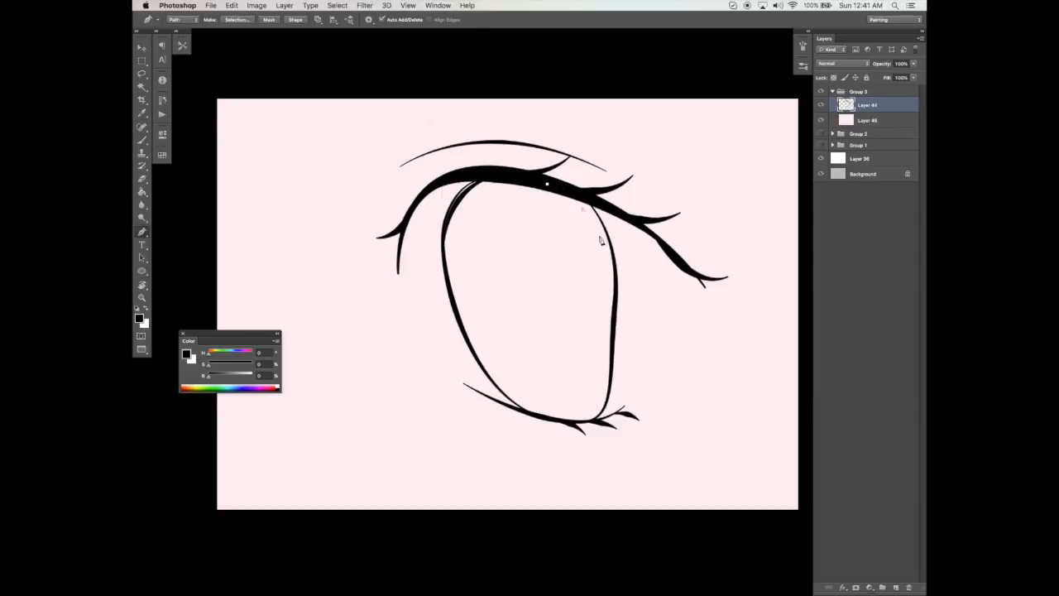
left_click_drag(614, 262, 626, 331)
key("Return")
- Paint over the gaps between the doubled strokes of the iris outline in black with the Brush
left_click_drag(597, 197, 587, 229)
key("z")
left_click(481, 216)
key("b")
mouse_move(417, 258)
left_mouse_down()
mouse_move(443, 224)
mouse_move(478, 210)
left_mouse_up()
left_click_drag(628, 258, 643, 274)
scroll(629, 265, "down", 5)
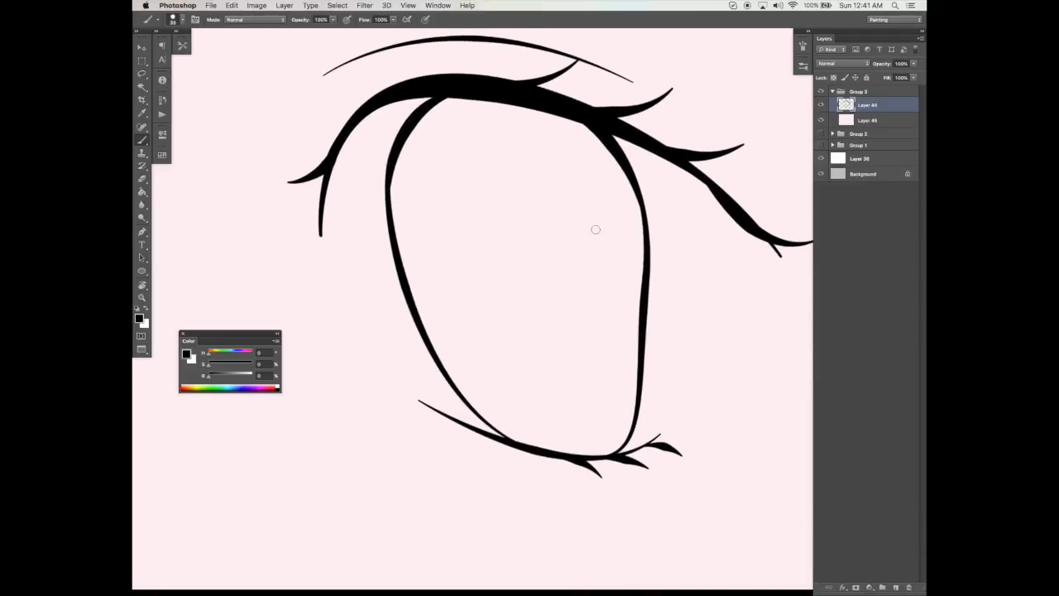
left_click_drag(391, 176, 395, 231)
- Thicken the iris's upper-right edge with another stroked curve and fill the remaining gap with black brush strokes
key("z")
scroll(661, 291, "up", 1)
key("b")
key("p")
left_click(611, 170)
left_click_drag(638, 291, 639, 355)
key("Return")
key("b")
left_click_drag(626, 190, 642, 331)
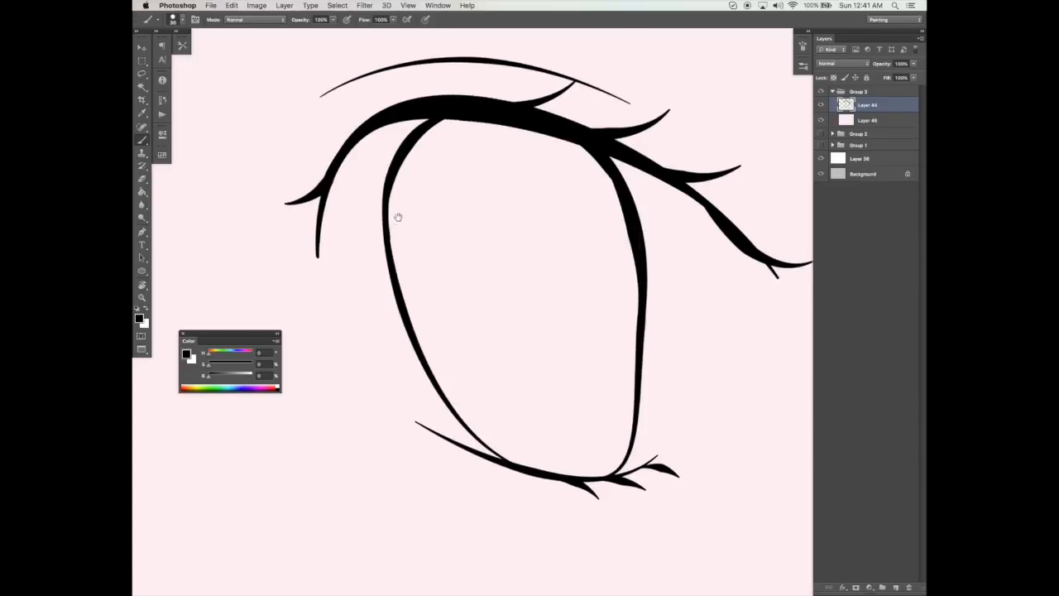
- Thicken the iris's upper-left edge with another stroked curve and paint the gap black
key("p")
left_click_drag(468, 111, 554, 100)
key("super+g")
key("super+z")
key("F2")
key("b")
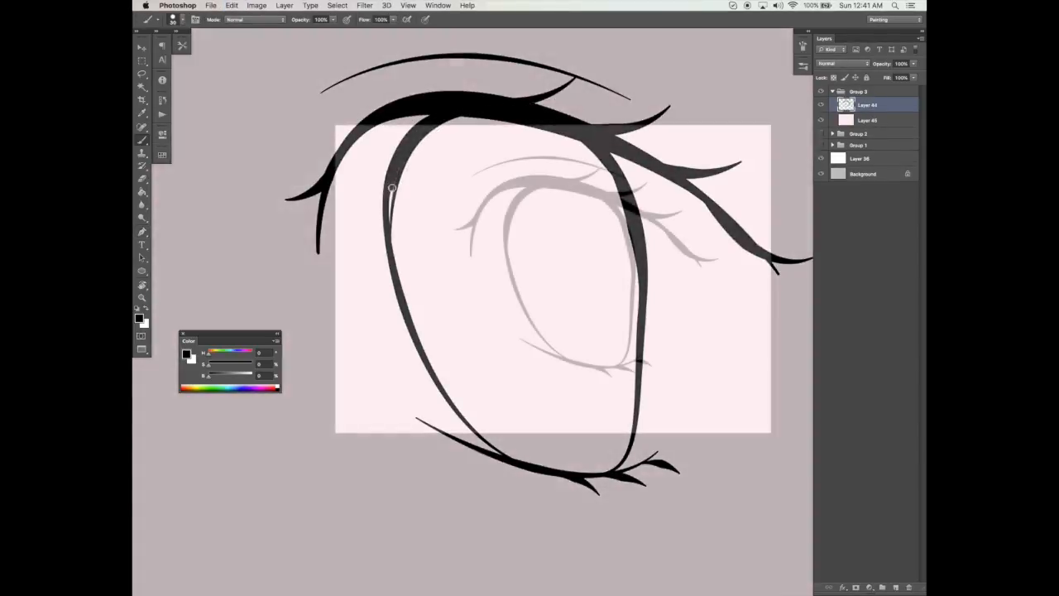
left_click_drag(657, 239, 620, 241)
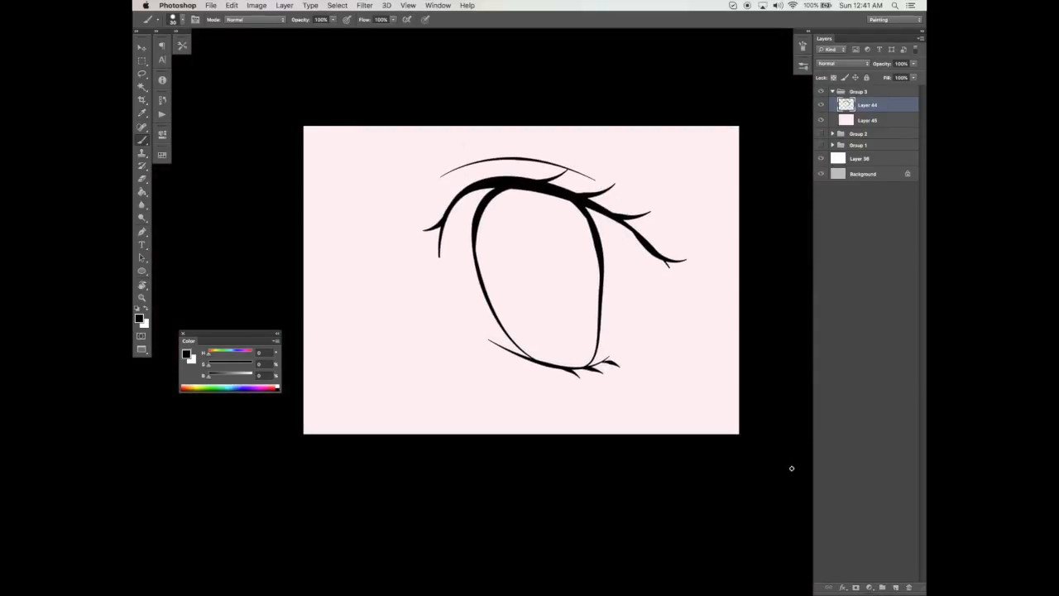
- Add a layer below the line art and prepare a larger, soft-edged brush with Shape Dynamics turned off
left_click(896, 588)
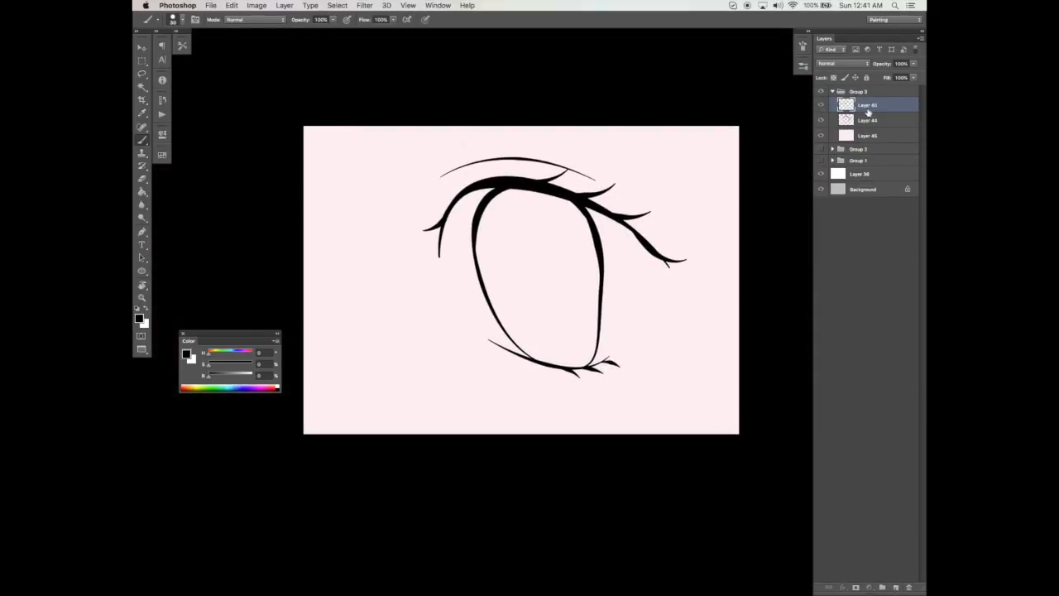
left_click_drag(867, 110, 867, 129)
left_click(803, 43)
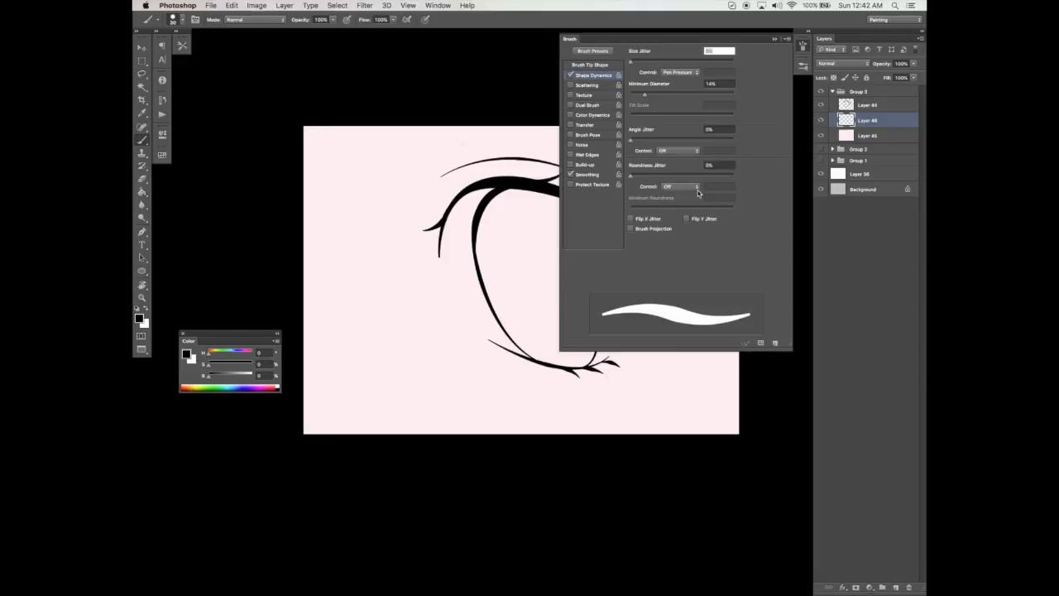
left_click(571, 75)
left_click(633, 246)
key("bracketright")
key("bracketright")
left_click(775, 39)
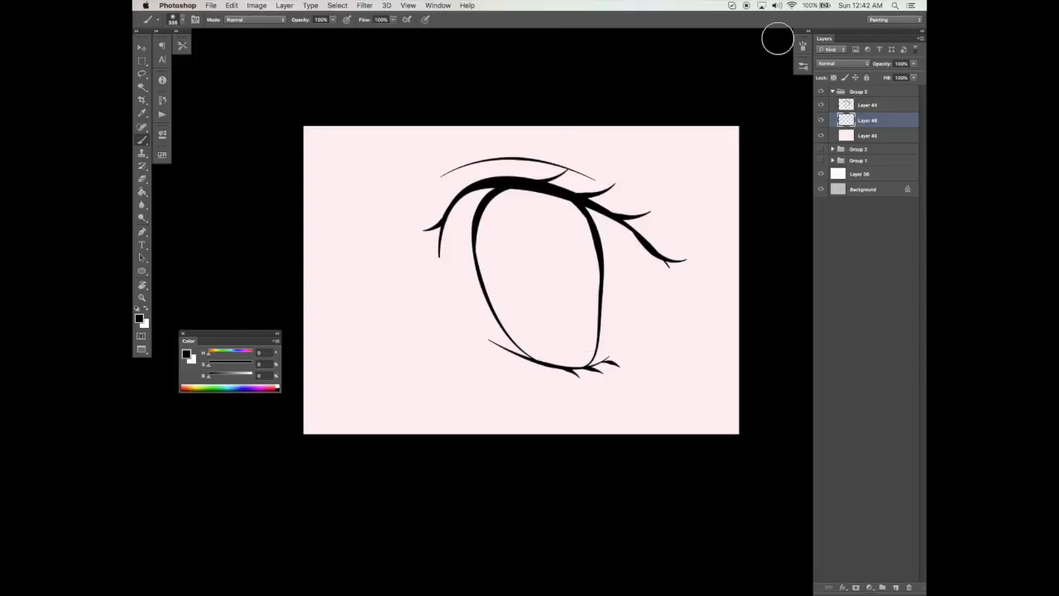
- Set the foreground to a rosy red with 83% saturation and 88% brightness, and lower the brush opacity to 35% and its flow
left_click(248, 356)
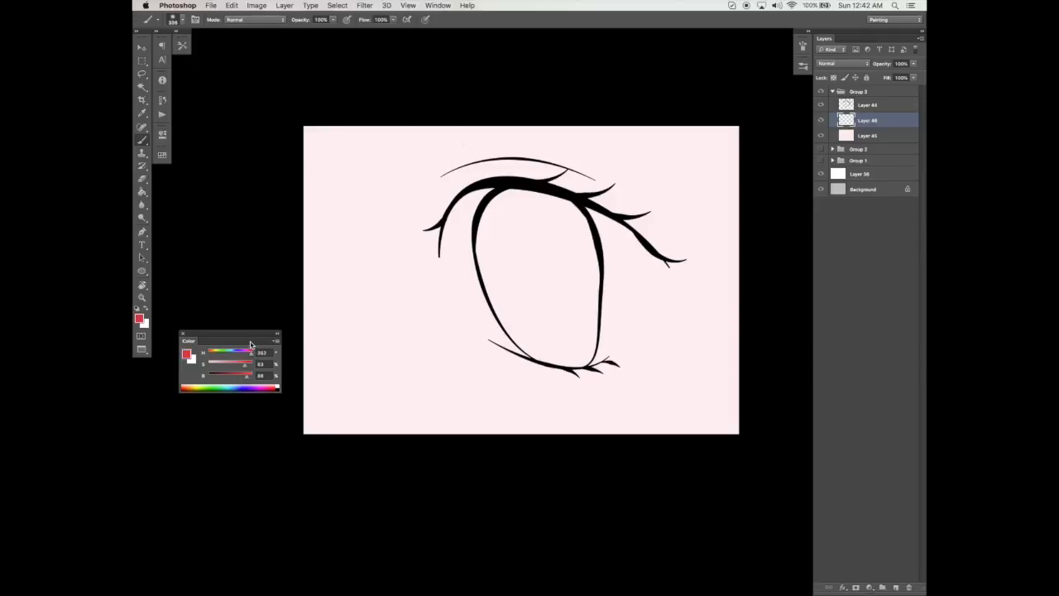
key("bracketright")
key("bracketright")
left_click(333, 19)
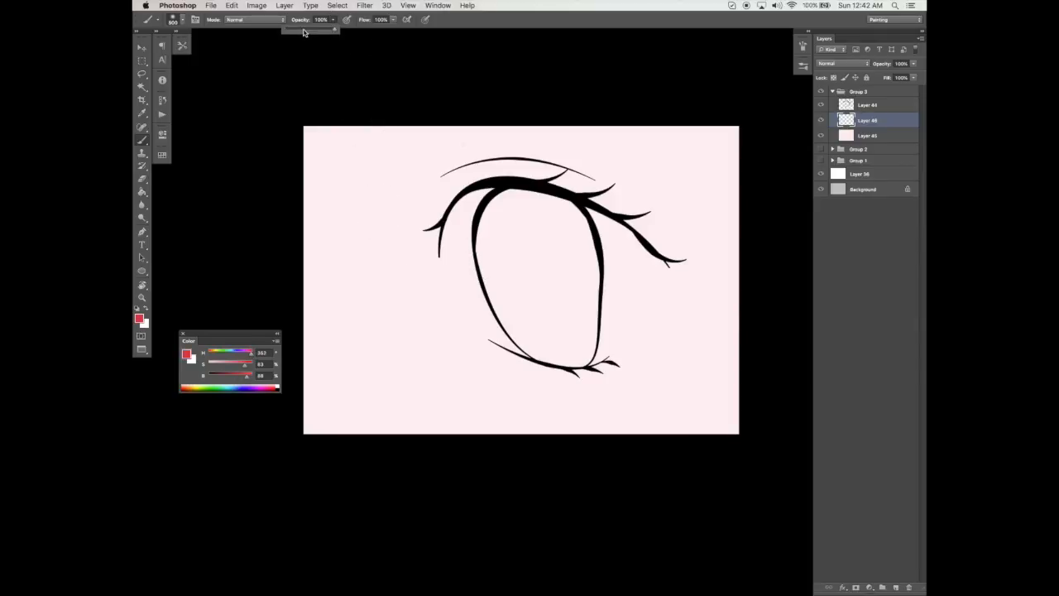
left_click_drag(395, 20, 371, 28)
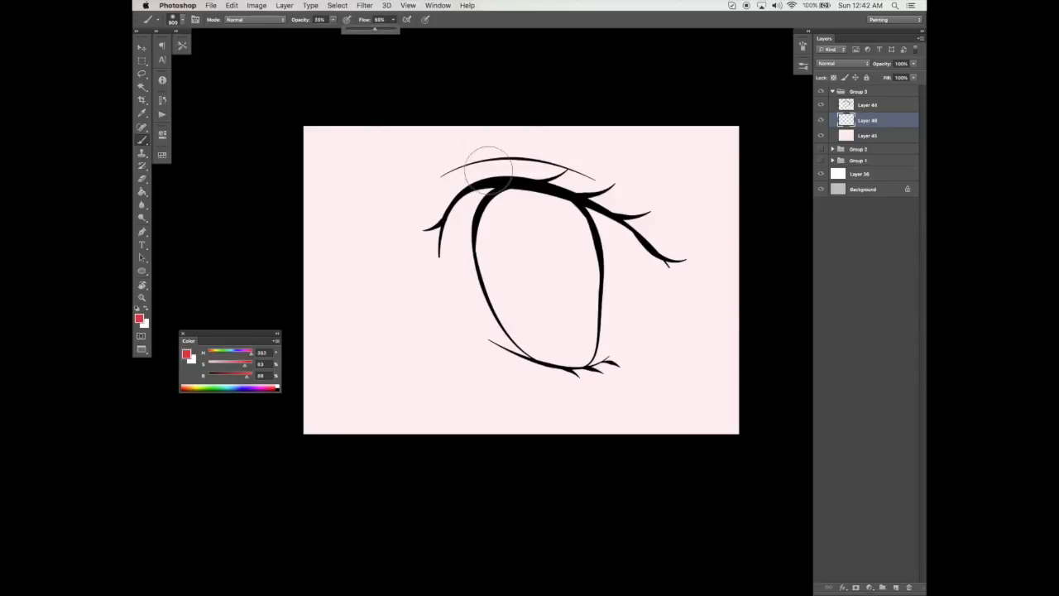
- Brush soft red blush around the upper-left lid, the outer upper lashes and beneath the lower lash line
key("bracketright")
mouse_move(455, 173)
left_mouse_down()
mouse_move(477, 169)
mouse_move(433, 170)
mouse_move(496, 170)
left_mouse_up()
mouse_move(621, 186)
left_mouse_down()
mouse_move(655, 187)
mouse_move(686, 220)
left_mouse_up()
mouse_move(565, 378)
left_mouse_down()
mouse_move(628, 370)
mouse_move(637, 346)
mouse_move(653, 339)
mouse_move(630, 344)
mouse_move(648, 340)
mouse_move(645, 327)
mouse_move(656, 370)
mouse_move(596, 407)
mouse_move(546, 378)
mouse_move(550, 399)
mouse_move(597, 404)
mouse_move(625, 357)
left_mouse_up()
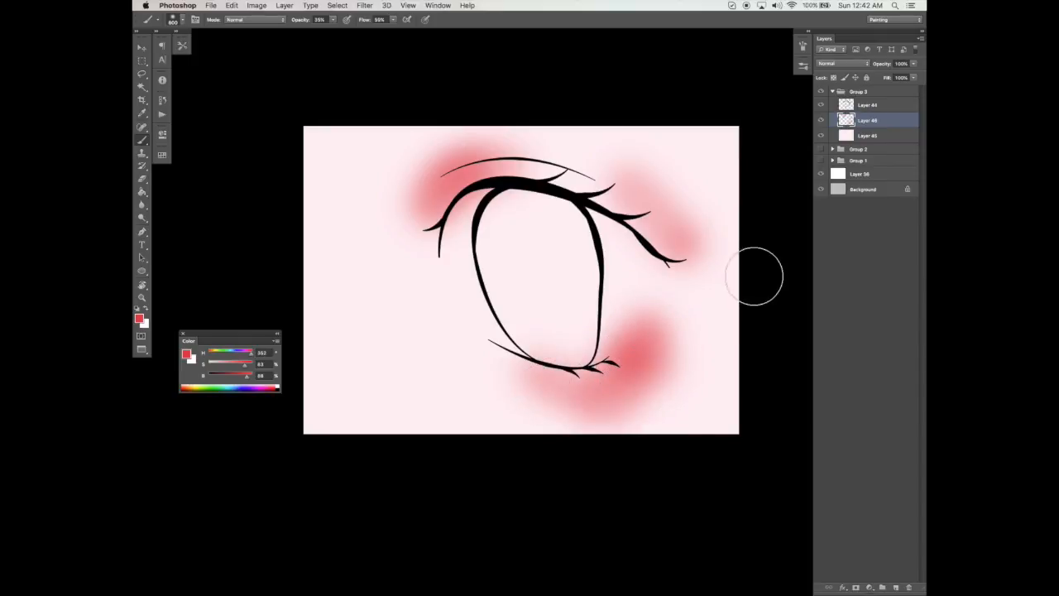
left_click(505, 369)
- Add a layer above the blush and set up a hard-edged blue brush at size 400
left_click(894, 587)
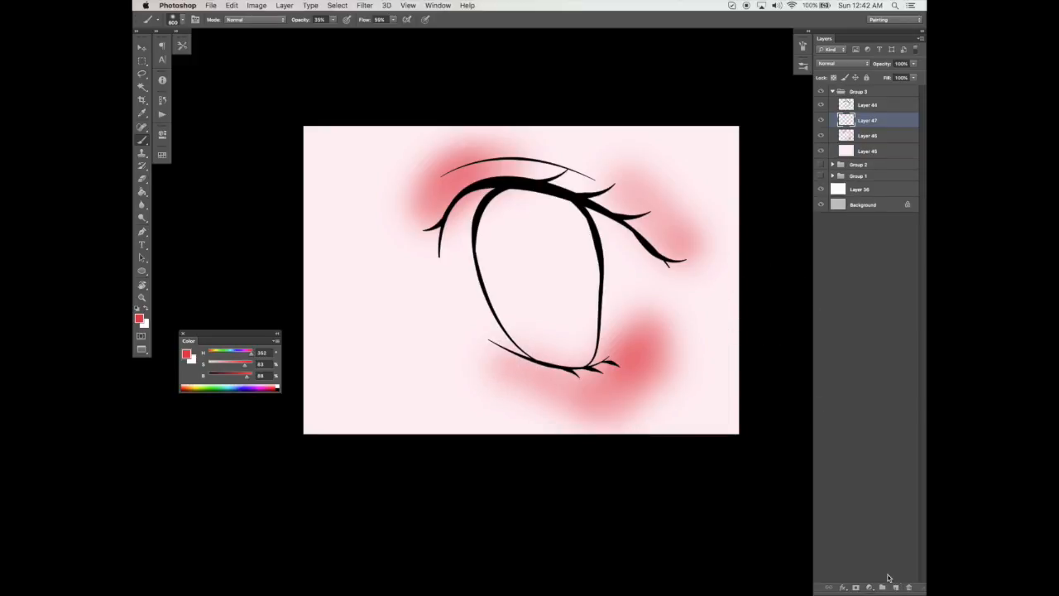
left_click(803, 45)
left_click(775, 39)
left_click_drag(250, 355, 233, 355)
key("bracketright")
key("bracketright")
key("bracketright")
key("bracketleft")
key("bracketleft")
key("bracketleft")
key("bracketleft")
key("bracketleft")
key("bracketleft")
key("bracketright")
key("bracketright")
- Raise the brush opacity to 80% and paint the whole iris solid blue inside its outline
mouse_move(521, 218)
left_mouse_down()
mouse_move(501, 243)
mouse_move(518, 214)
mouse_move(519, 260)
mouse_move(551, 232)
left_mouse_up()
left_click(332, 19)
mouse_move(513, 198)
left_mouse_down()
mouse_move(504, 253)
mouse_move(527, 199)
mouse_move(566, 231)
left_mouse_up()
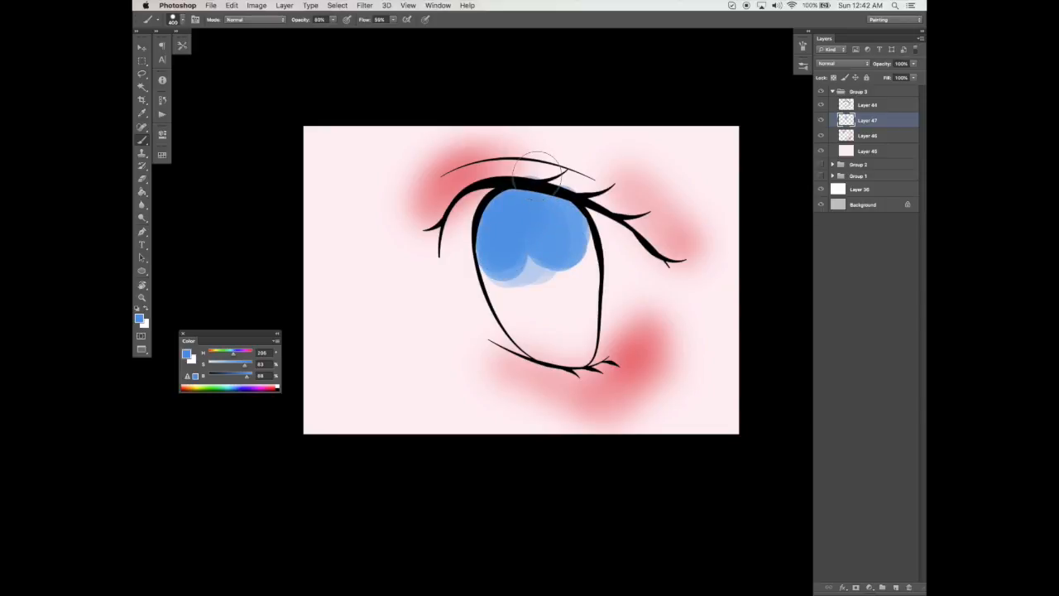
scroll(538, 166, "up", 1)
key("e")
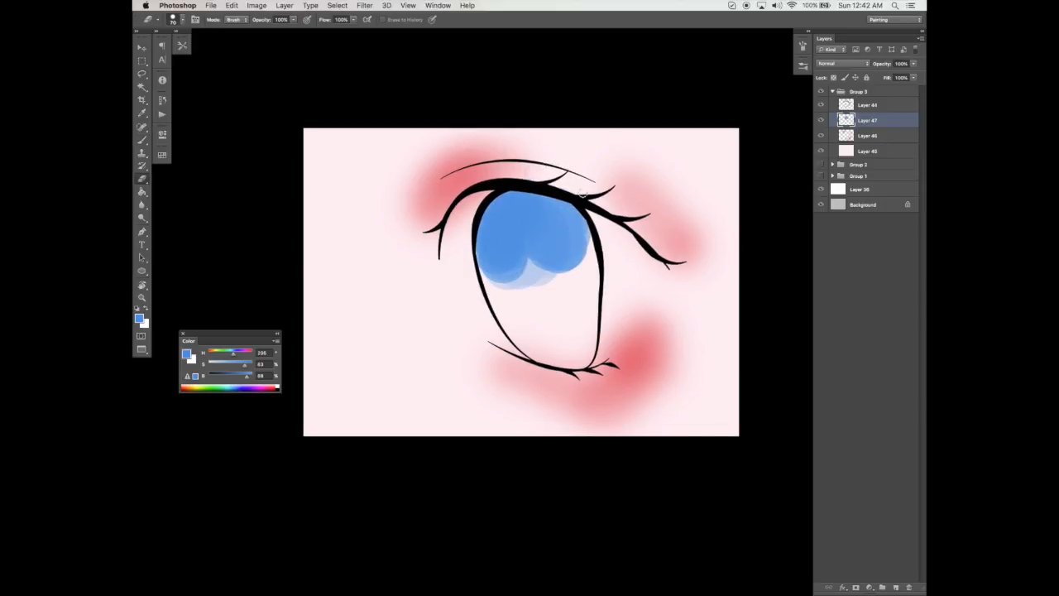
key("b")
mouse_move(570, 236)
left_mouse_down()
mouse_move(583, 285)
mouse_move(546, 331)
mouse_move(509, 306)
mouse_move(517, 298)
mouse_move(492, 306)
mouse_move(537, 351)
mouse_move(579, 339)
mouse_move(550, 341)
mouse_move(580, 364)
mouse_move(583, 248)
mouse_move(563, 207)
left_mouse_up()
key("e")
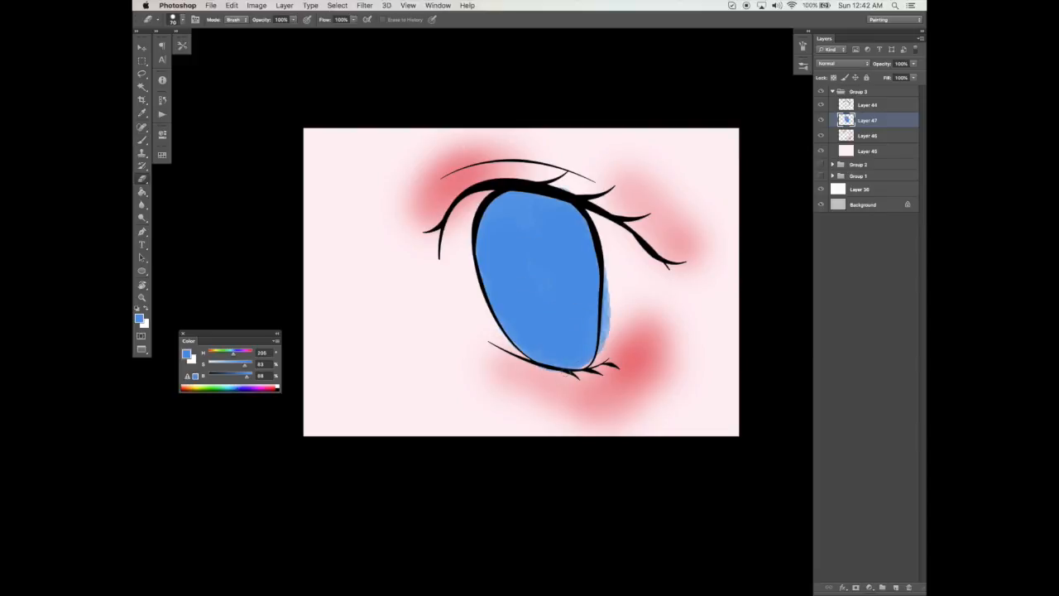
key("b")
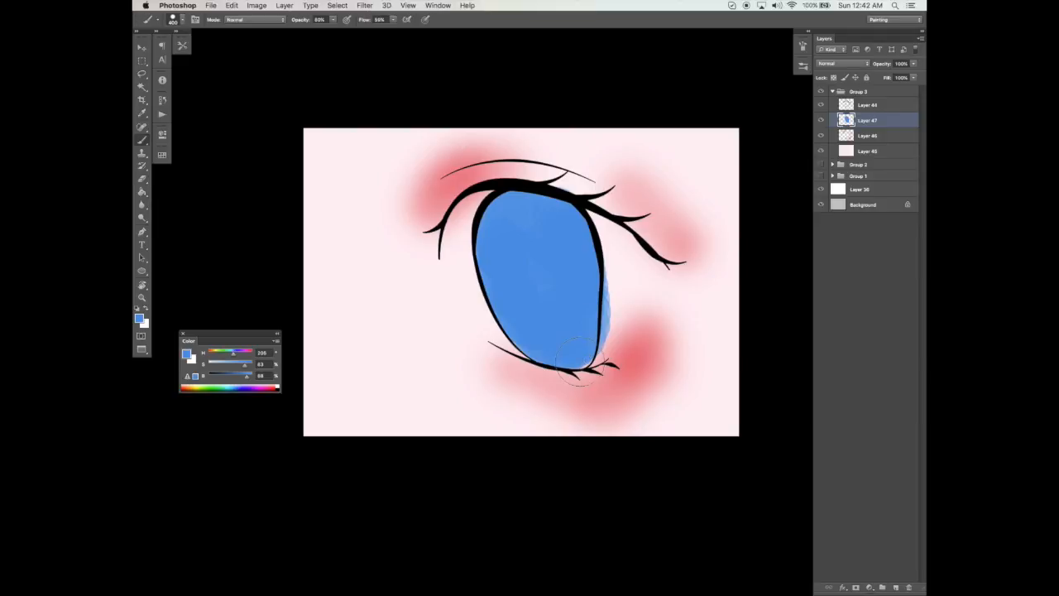
- Erase the blue that spills past the iris's right outline and save the document
key("e")
scroll(620, 267, "down", 1)
left_click_drag(612, 260, 604, 325)
key("b")
key("v")
key("super+s")
left_click_drag(632, 311, 624, 293)
key("b")
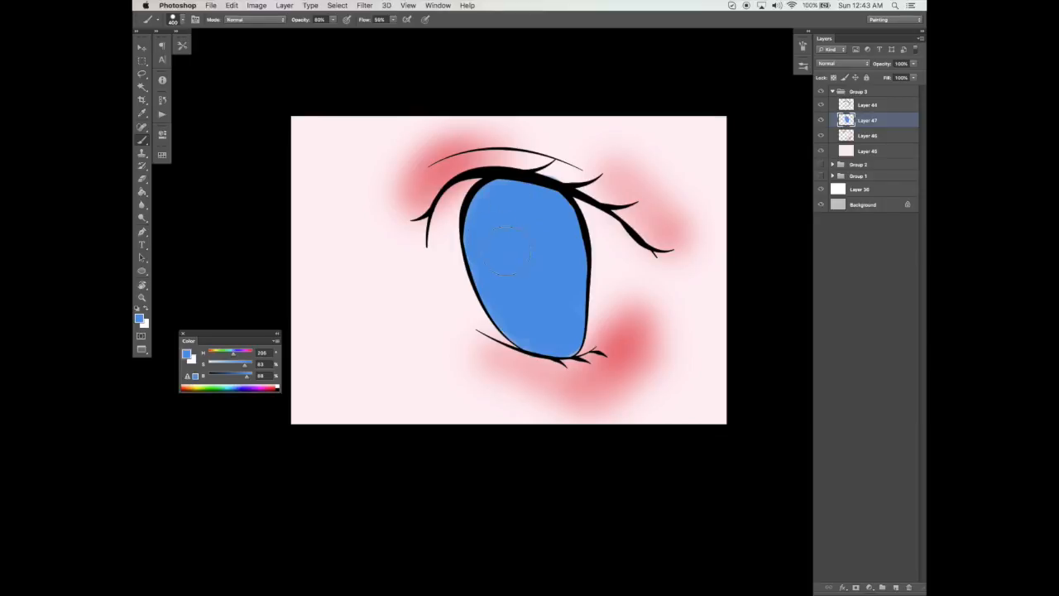
- Add a layer above the blue iris and set the foreground to navy with hue 241, saturation 75% and brightness 35%
left_click(895, 587)
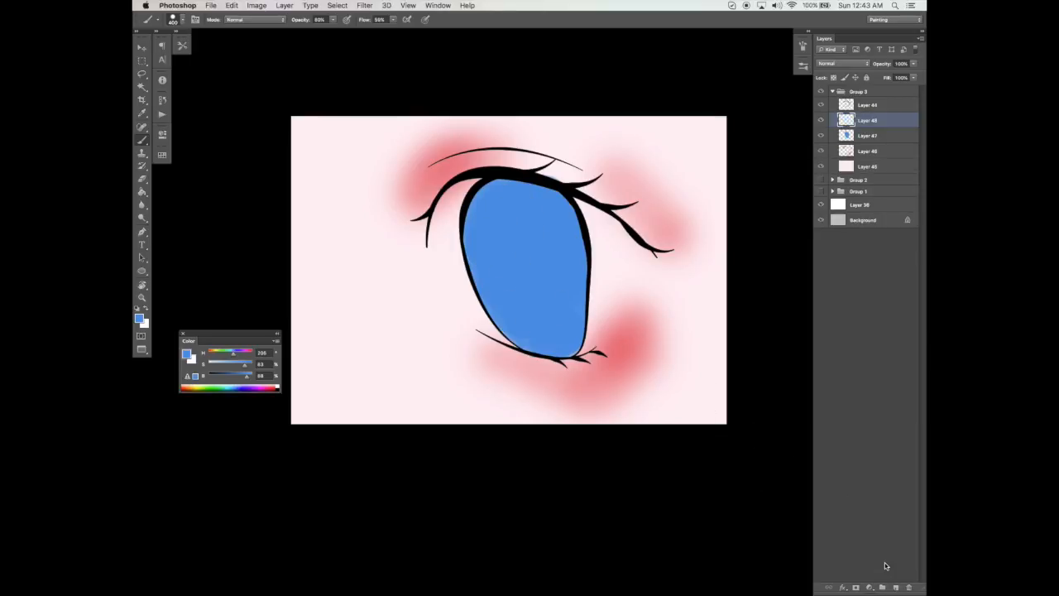
key("e")
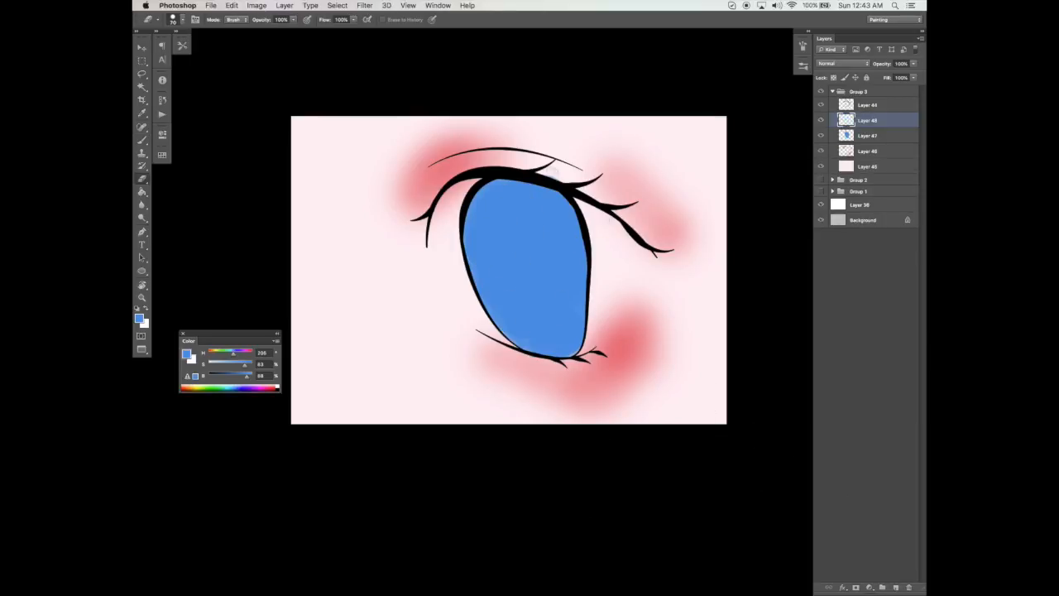
key("alt+bracketleft")
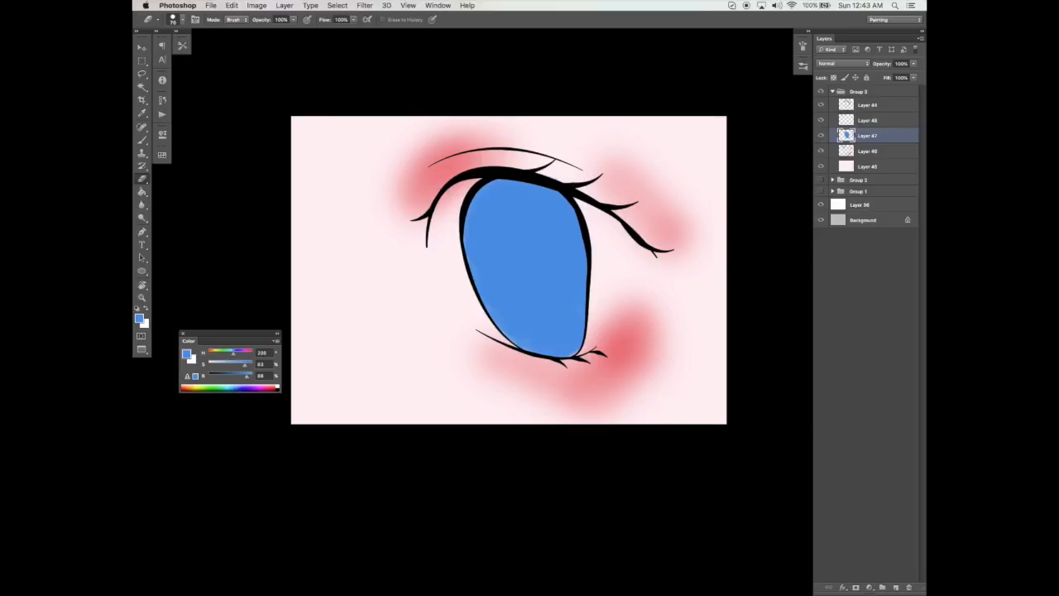
key("alt+bracketright")
key("b")
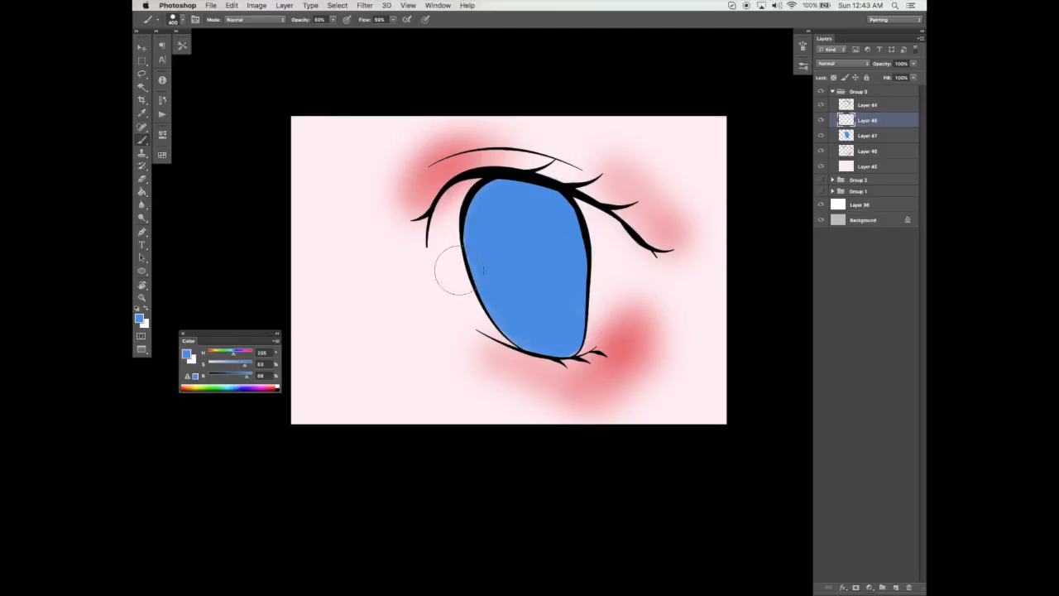
left_click(223, 377)
left_click(238, 355)
left_click(241, 366)
- Draw a tilted oval pupil path in the middle of the iris with the Pen tool
key("p")
key("g")
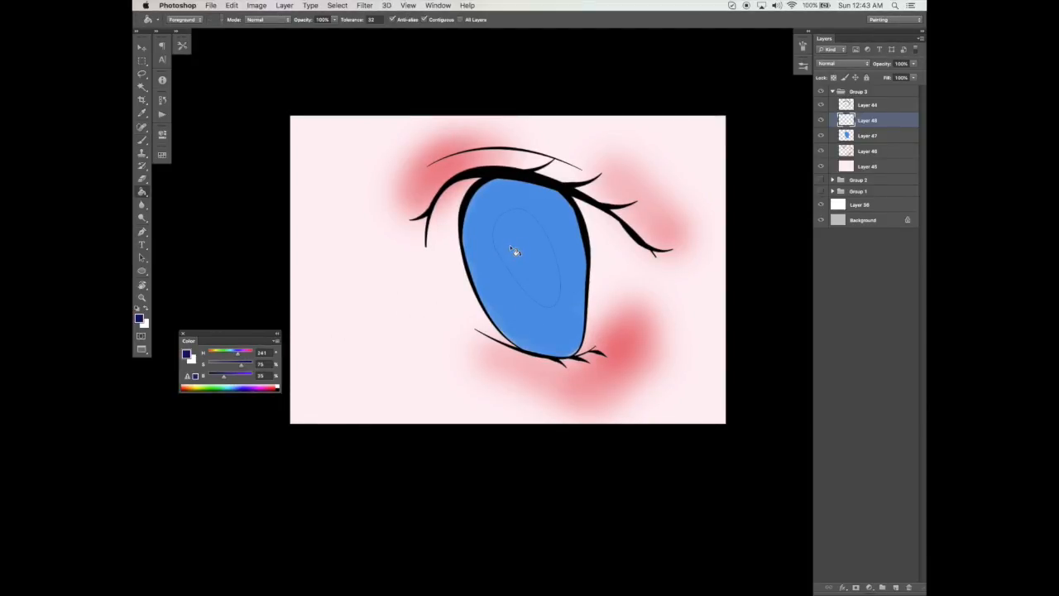
key("f")
key("f")
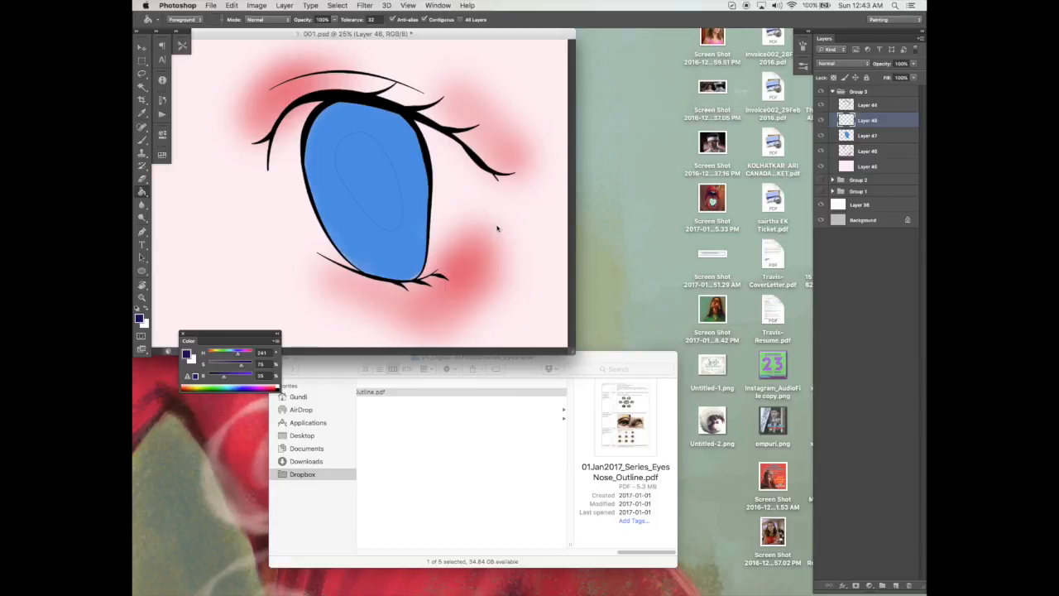
key("f")
left_click(539, 284)
key("ctrl+z")
- Convert the oval pupil path to a selection and fill it with navy
key("p")
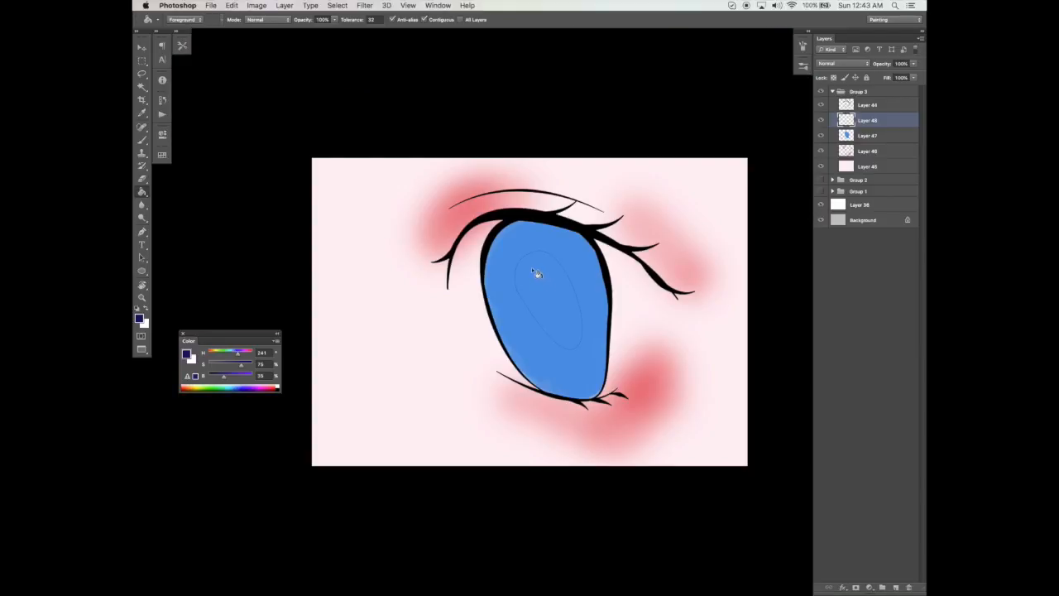
right_click(531, 257)
left_click(556, 311)
key("Return")
key("g")
left_click(555, 306)
- Enlarge the navy pupil with Free Transform and shift it slightly left within the iris
key("ctrl+t")
left_click_drag(604, 290, 603, 252)
key("Return")
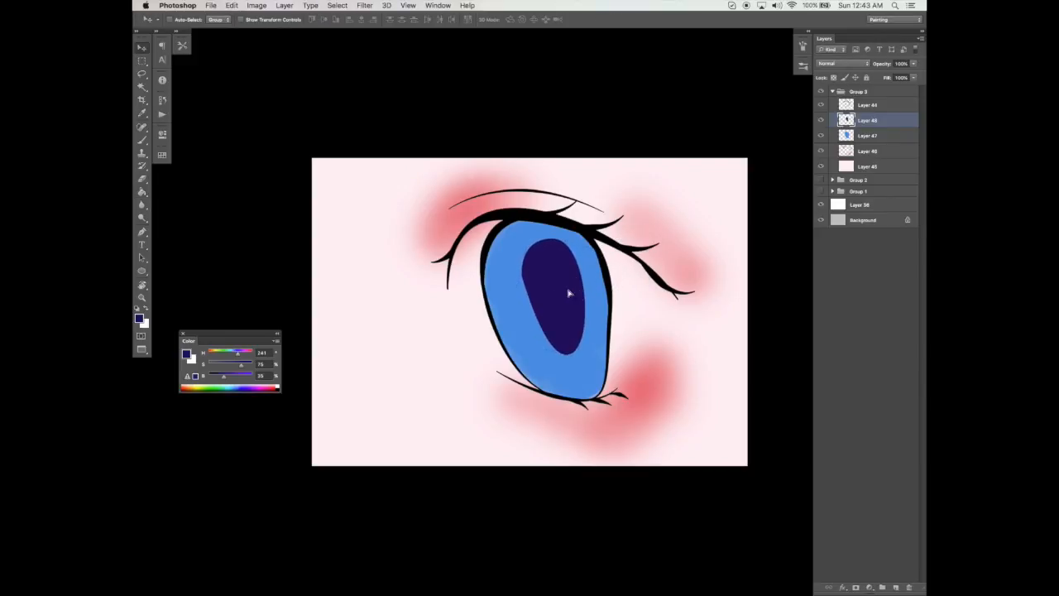
left_click_drag(568, 292, 559, 291)
- Load the blue iris as a selection and shade its upper part and lower-right corner with a soft size 600 navy brush
key("b")
left_click(845, 135, "ctrl")
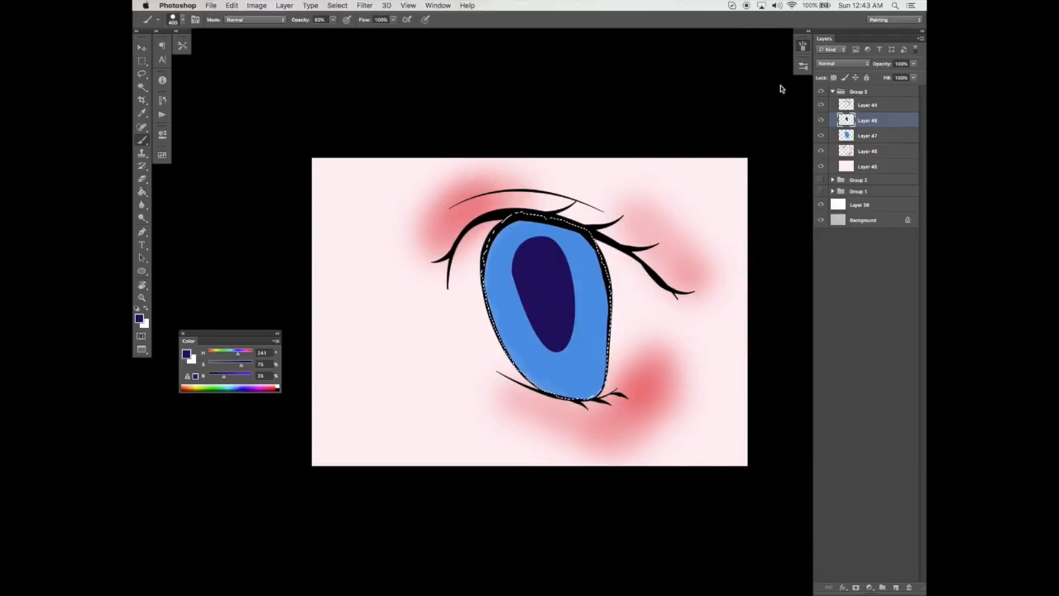
left_click(629, 246)
left_click(776, 38)
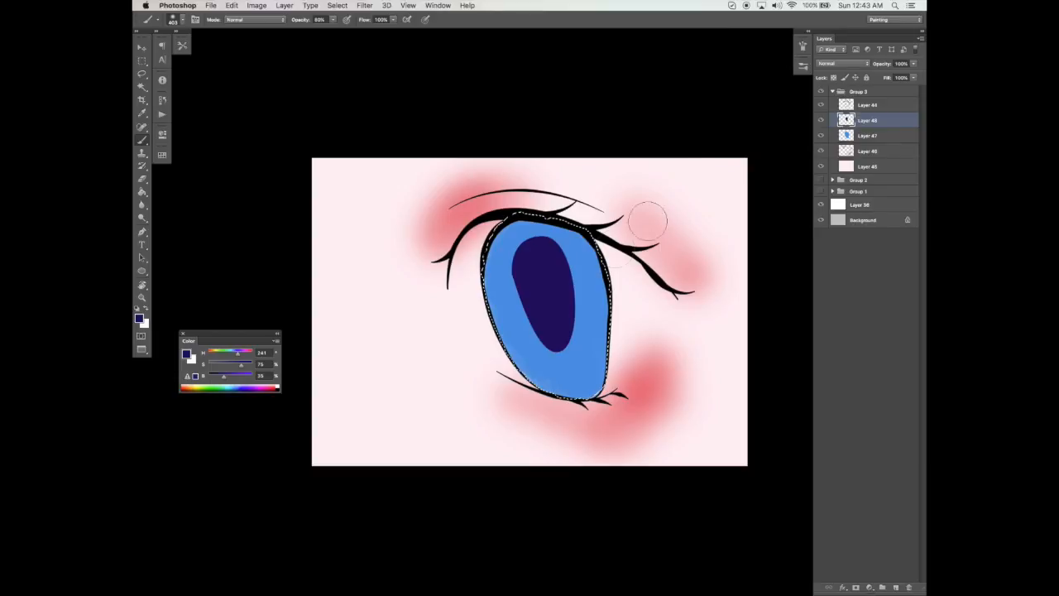
key("bracketright")
key("bracketright")
key("bracketright")
key("bracketright")
left_click_drag(485, 254, 608, 257)
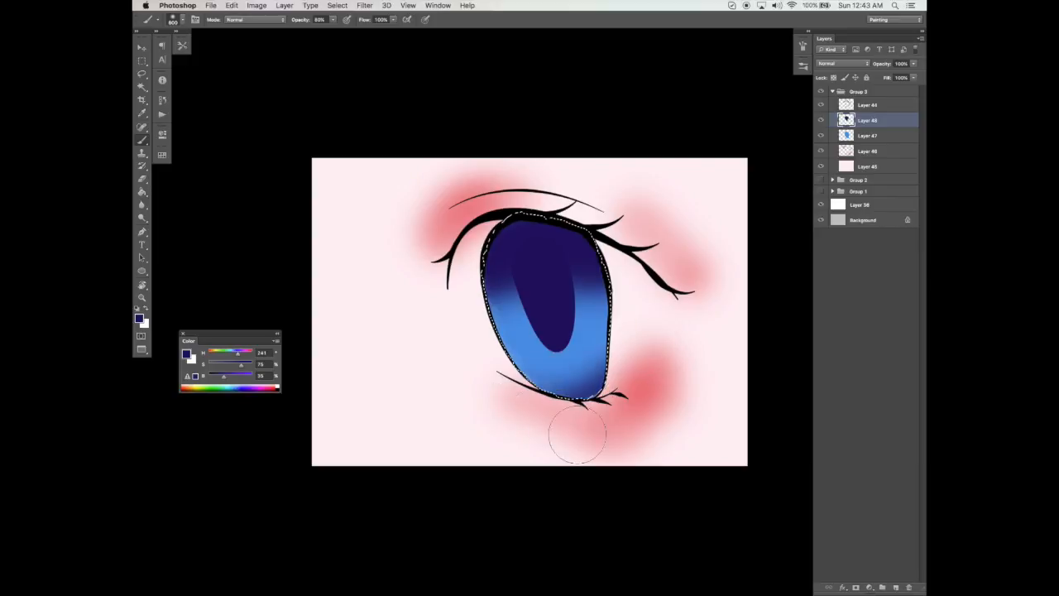
key("ctrl+d")
scroll(668, 331, "down", 1)
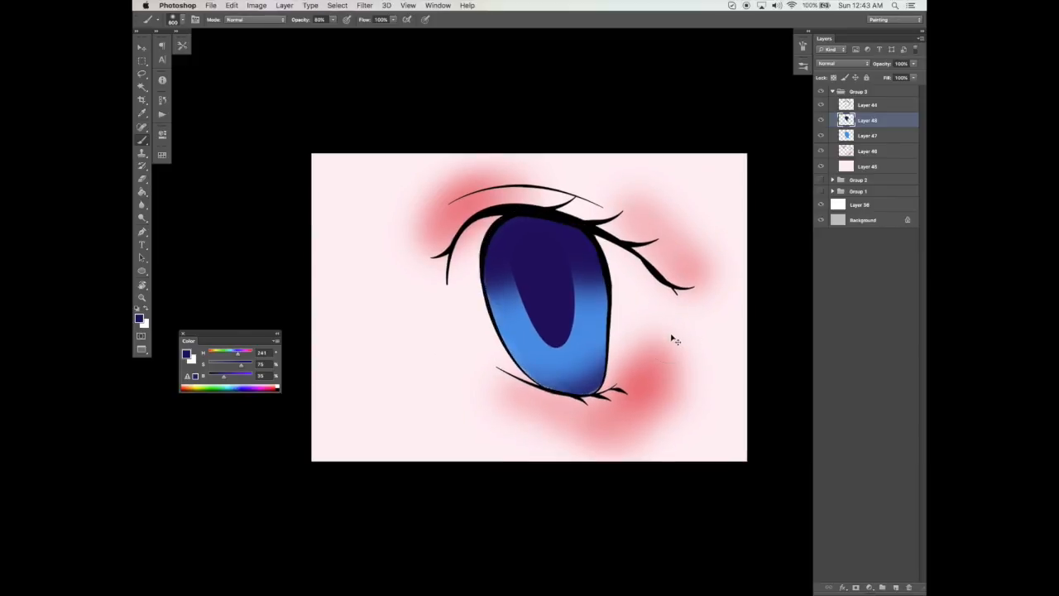
scroll(678, 334, "up", 1)
key("v")
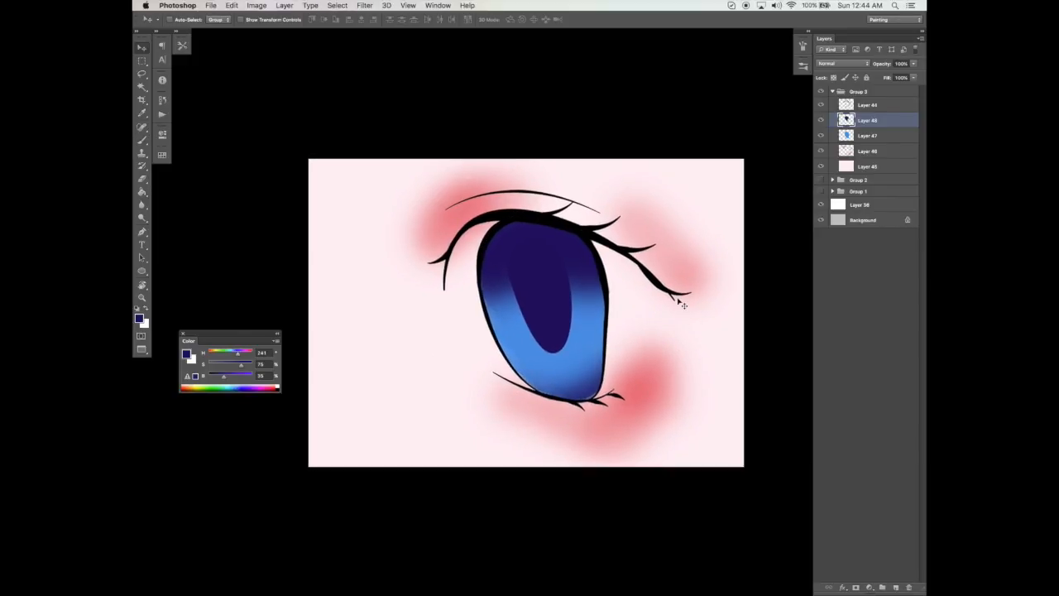
key("f")
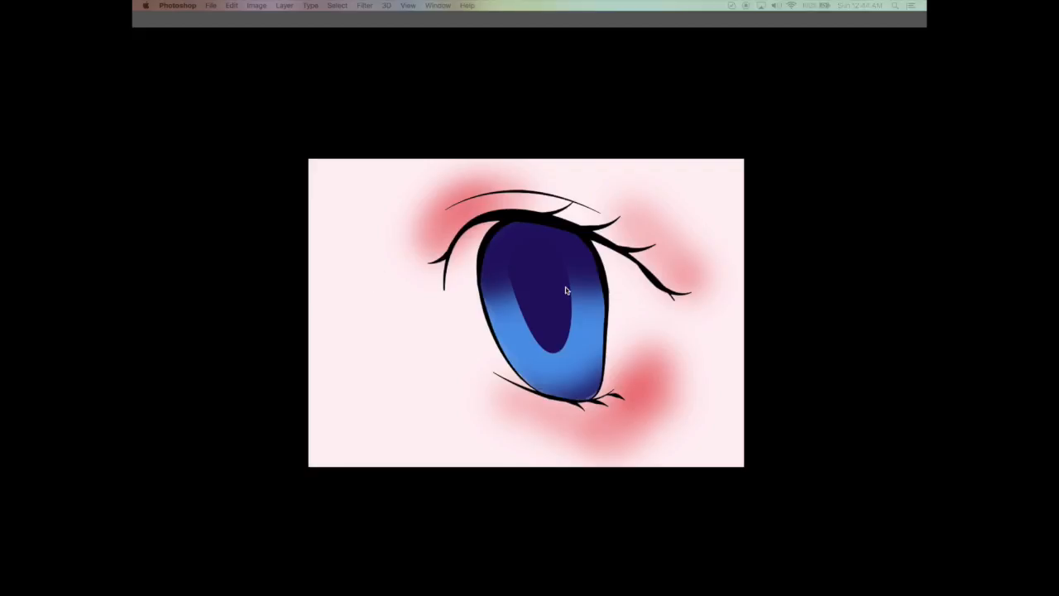
key("Tab")
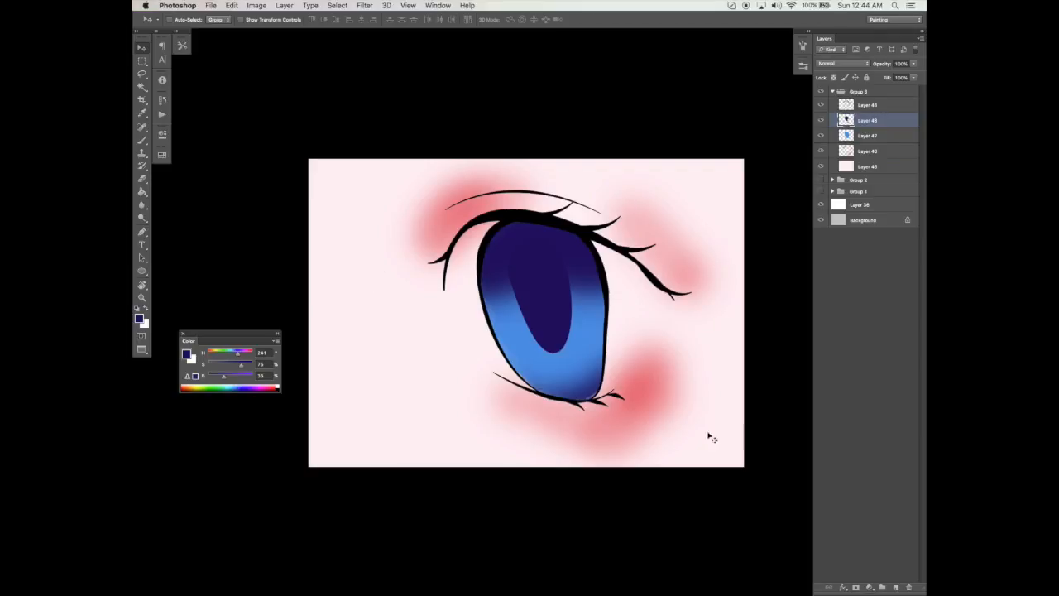
left_click_drag(718, 443, 717, 445)
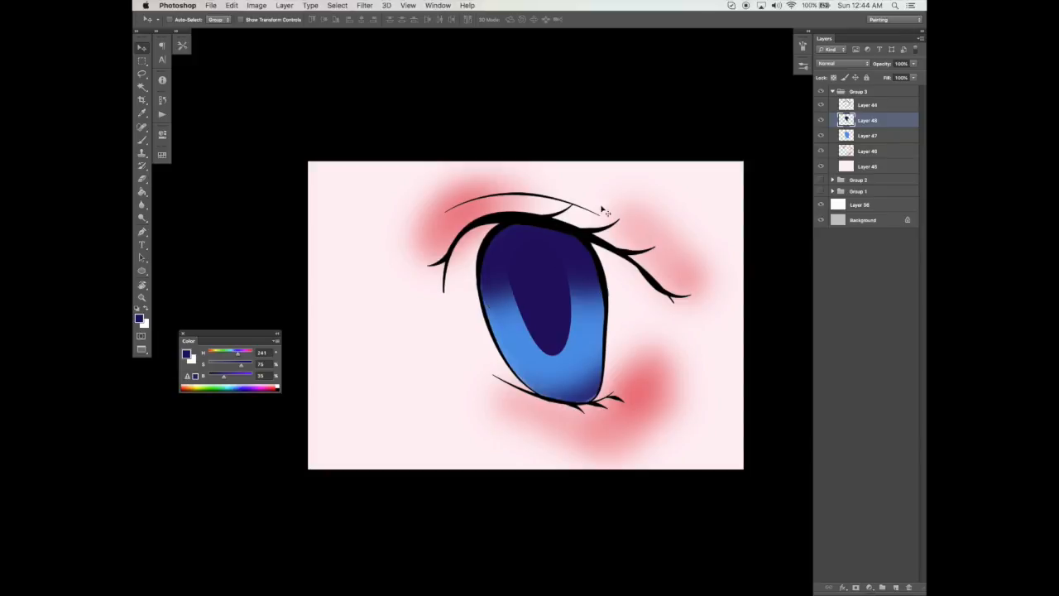
- Load the line art layer as a selection and add a new layer above it for brushing
left_click(874, 107)
left_click(848, 105, "super")
left_click(895, 588)
key("b")
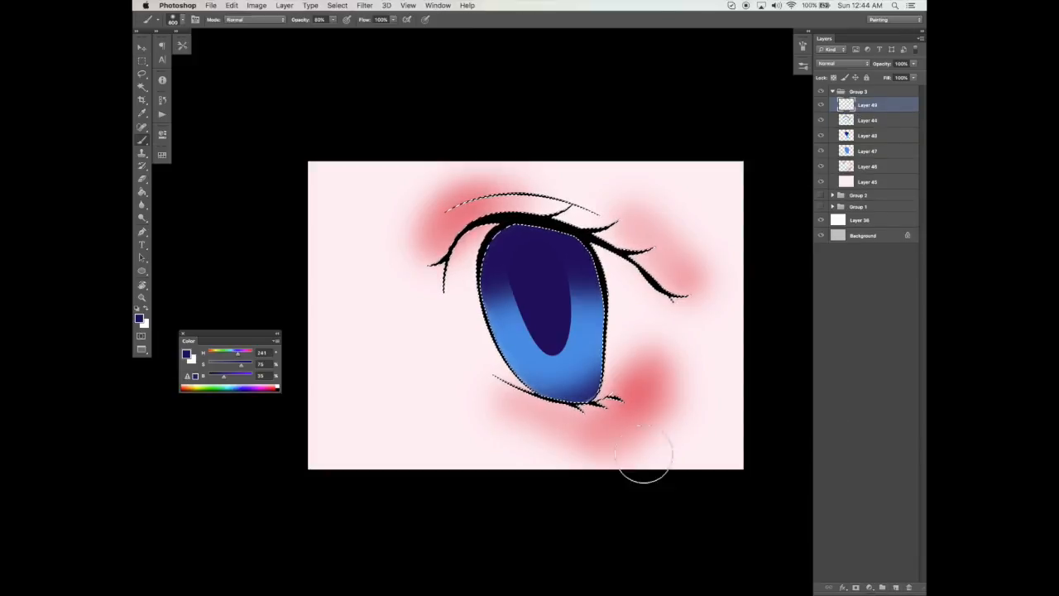
left_click_drag(567, 256, 571, 255)
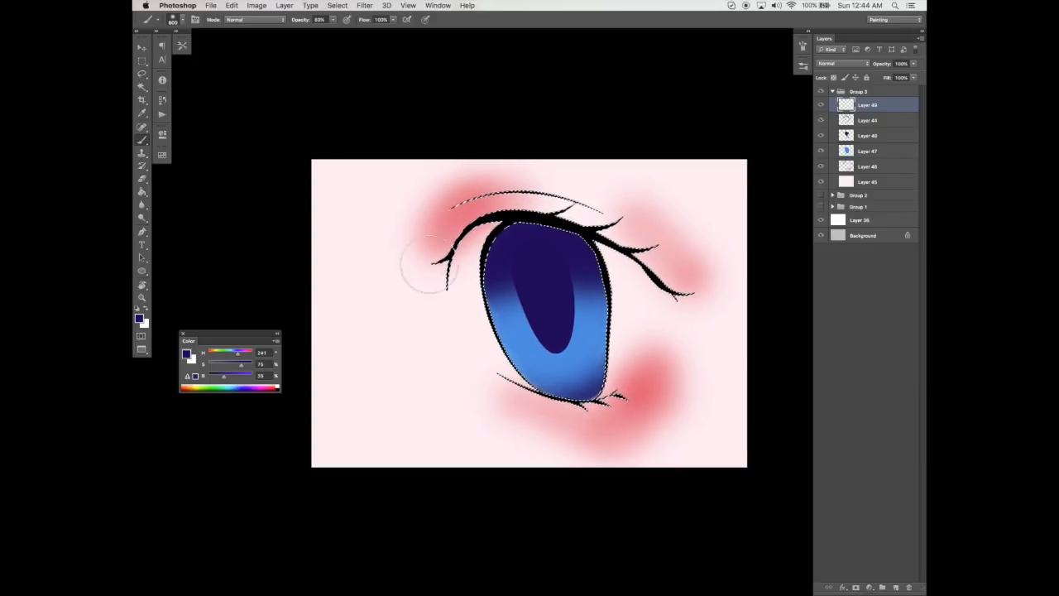
left_click_drag(242, 366, 236, 366)
left_click_drag(223, 376, 220, 376)
left_click_drag(573, 227, 542, 247)
key("super+z")
- Tint the selected upper lash line with a very dark navy of hue 241 and saturation 64%, and deselect
left_click(497, 247, "alt")
left_click_drag(223, 377, 236, 365)
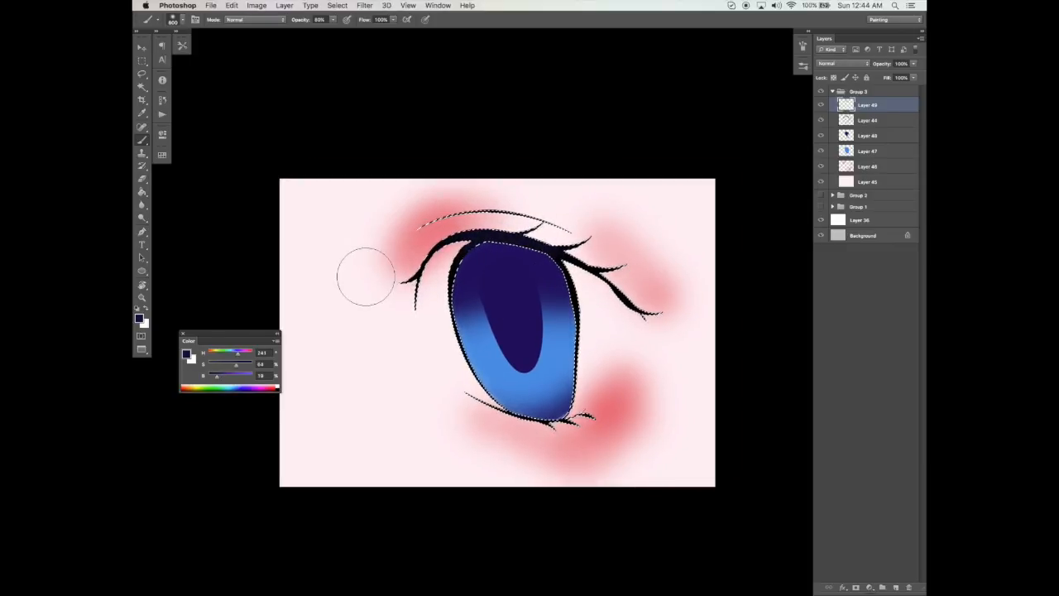
left_click_drag(571, 239, 575, 237)
key("super+d")
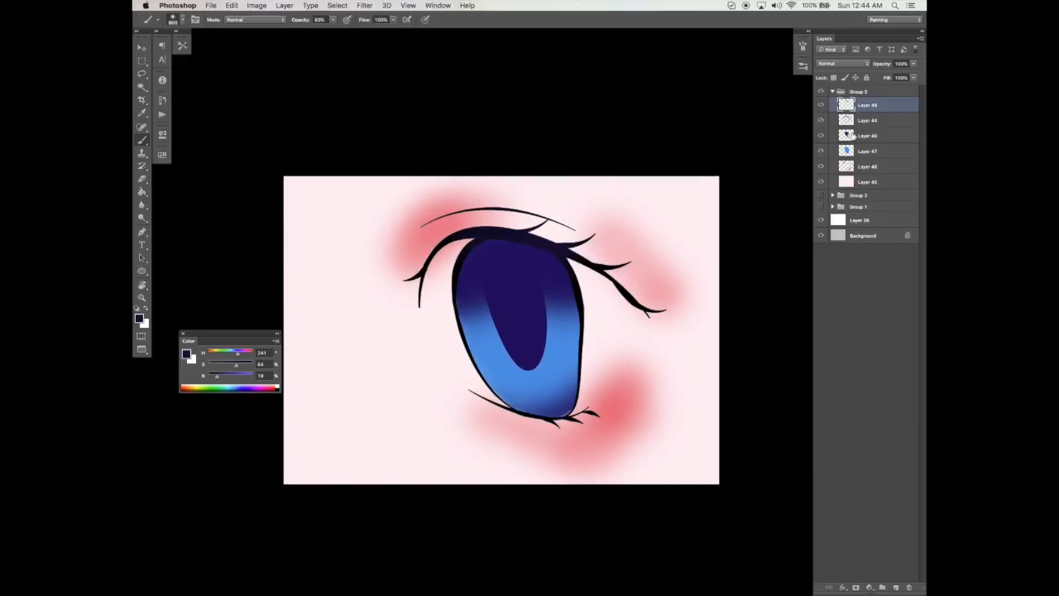
- Load the blue iris layer as a selection and darken the iris's top edge with the soft very dark navy brush
left_click(846, 150, "super")
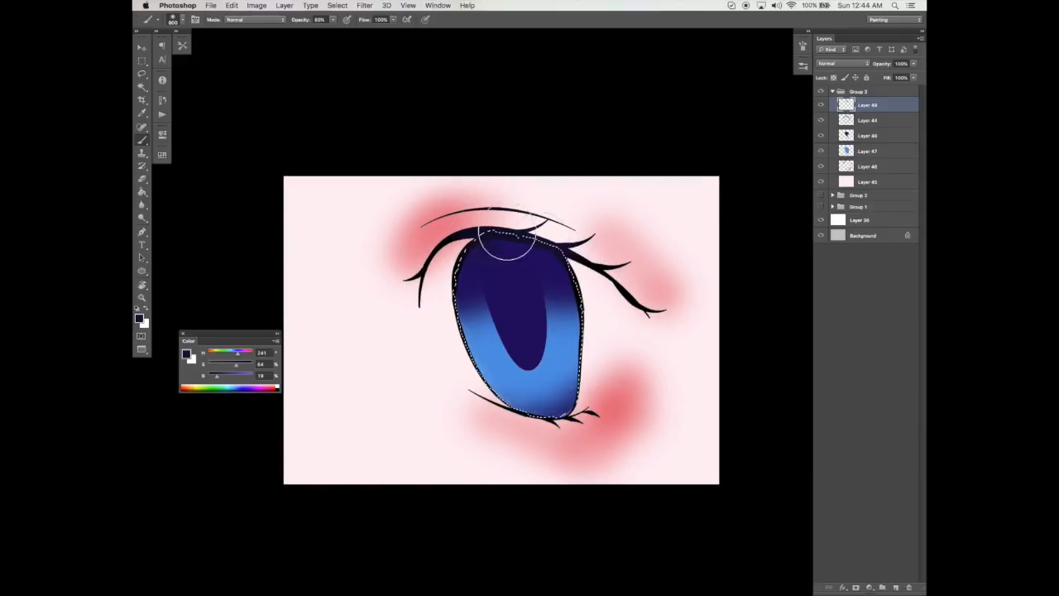
left_click_drag(646, 262, 655, 249)
key("super+z")
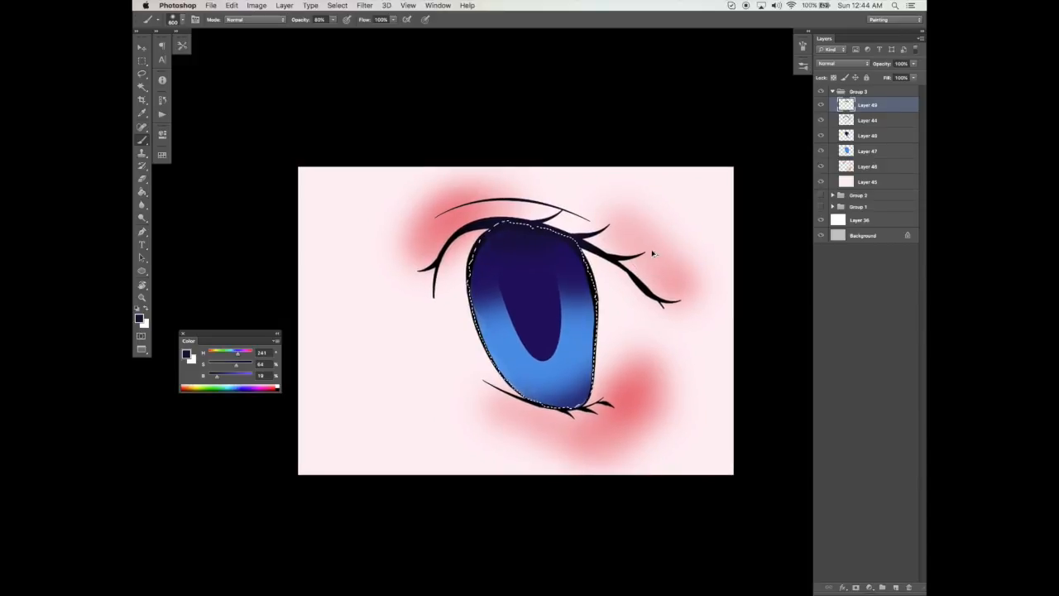
- Lower the pupil and iris shading layer's opacity to 77% and make the line art layer active
left_click(867, 136)
left_click(913, 65)
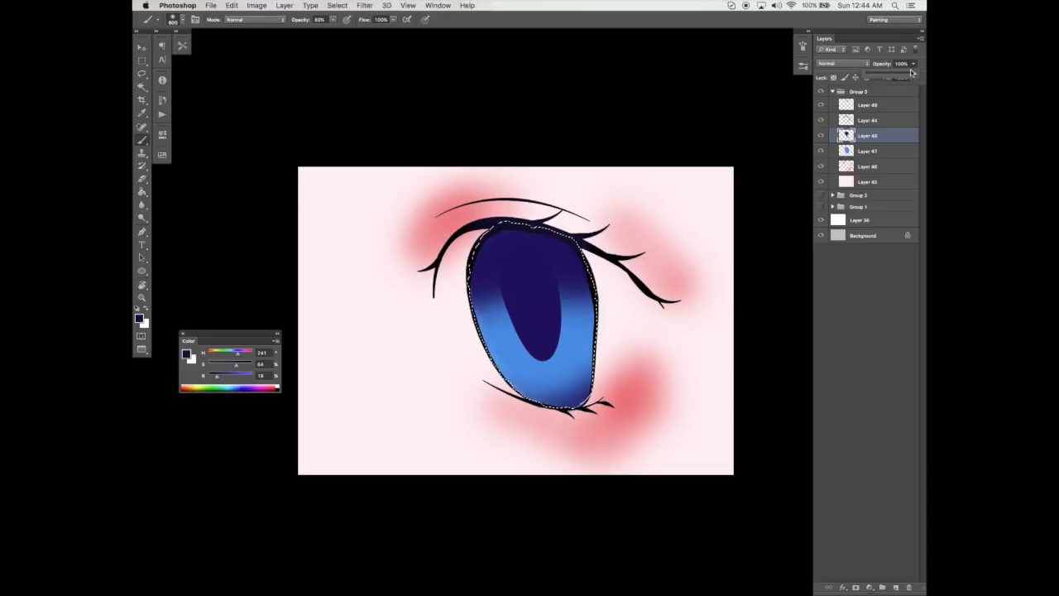
left_click(867, 120)
left_click(867, 120)
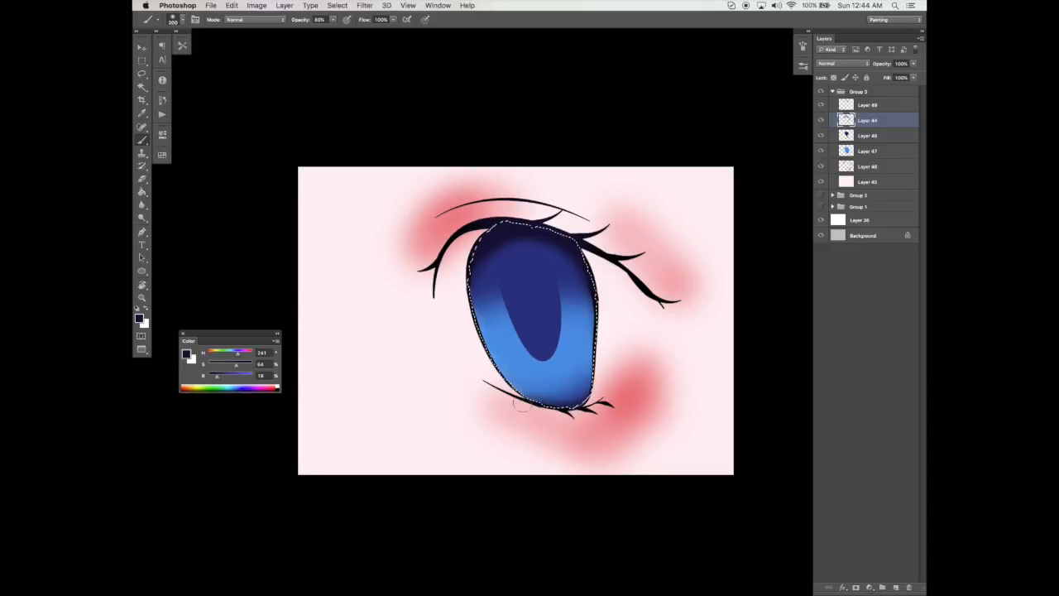
- Load the pupil layer as a selection, darken the pupil's lower tip with very dark navy on the line art layer, and deselect
left_click(821, 137)
left_click(821, 137)
left_click(859, 138)
left_click(846, 139, "super")
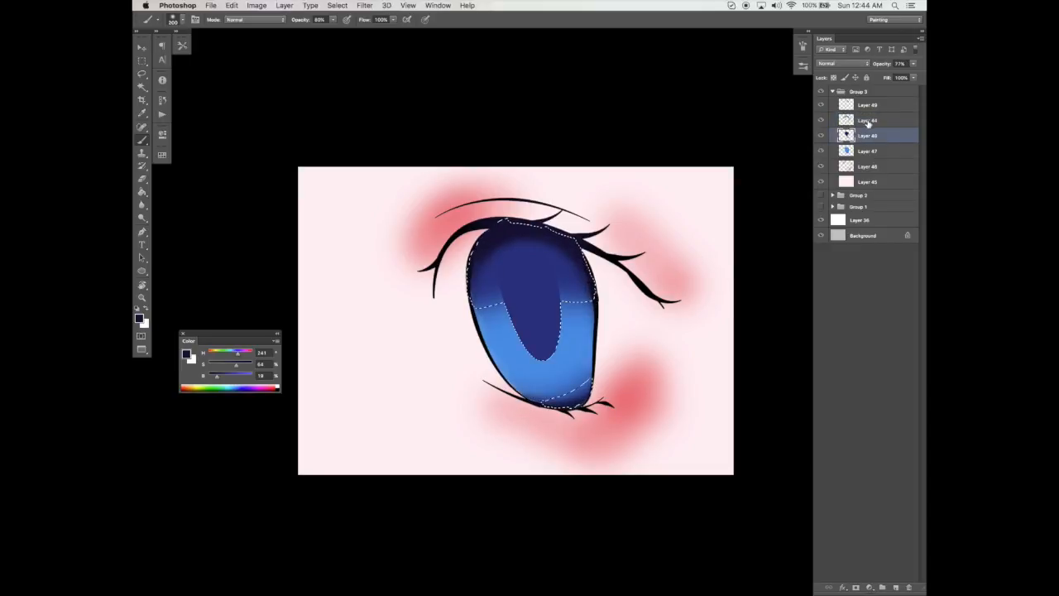
left_click(865, 123)
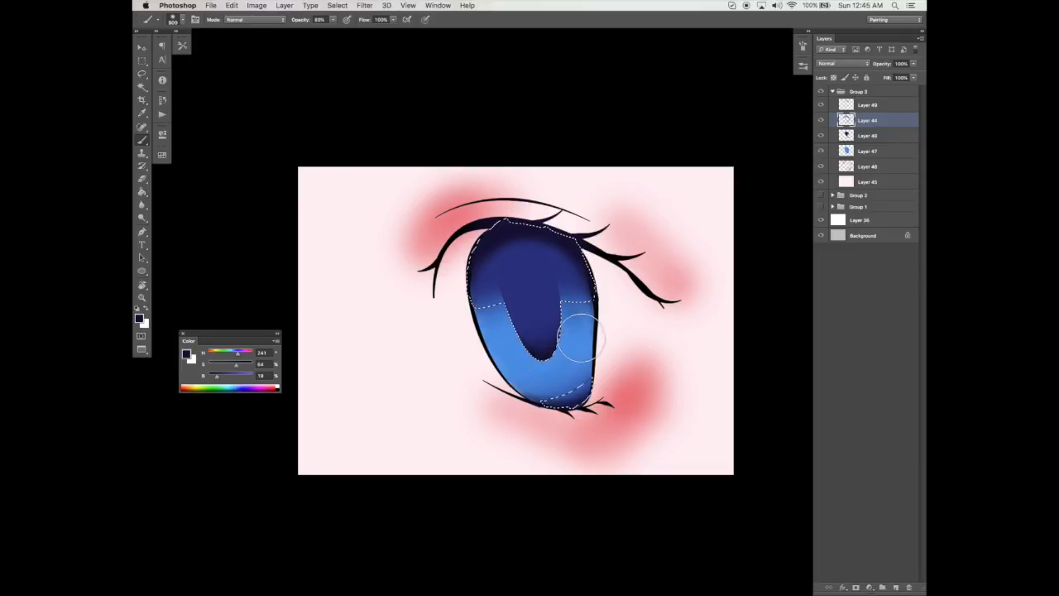
left_click_drag(608, 331, 609, 333)
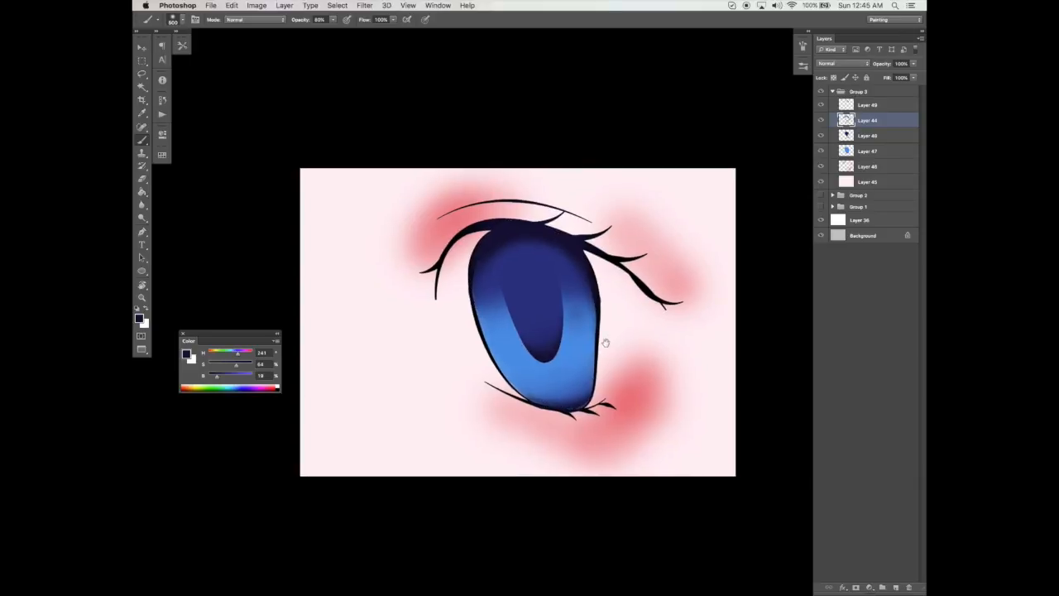
key("v")
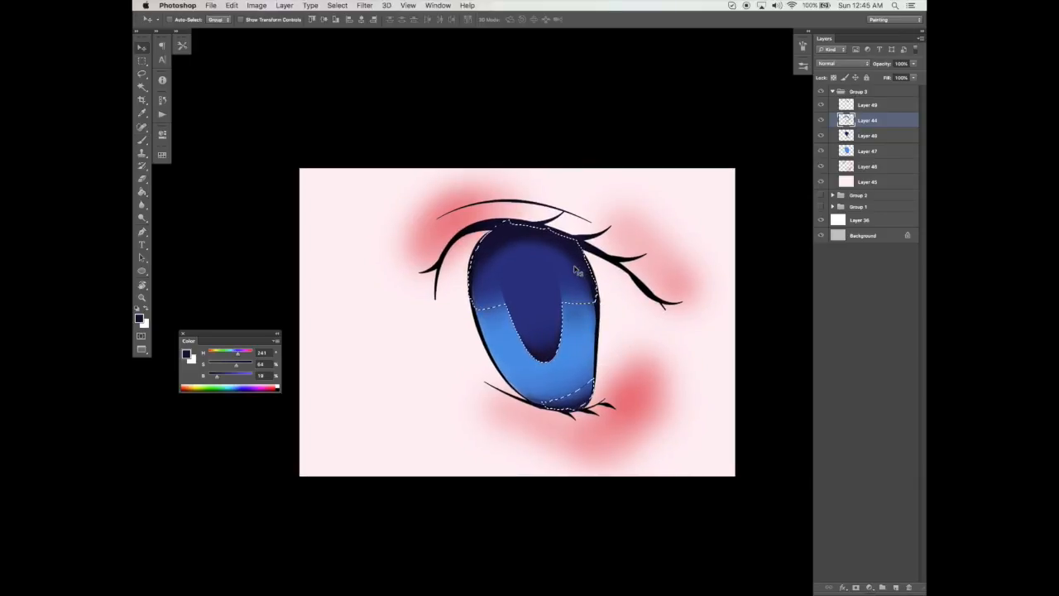
key("super+d")
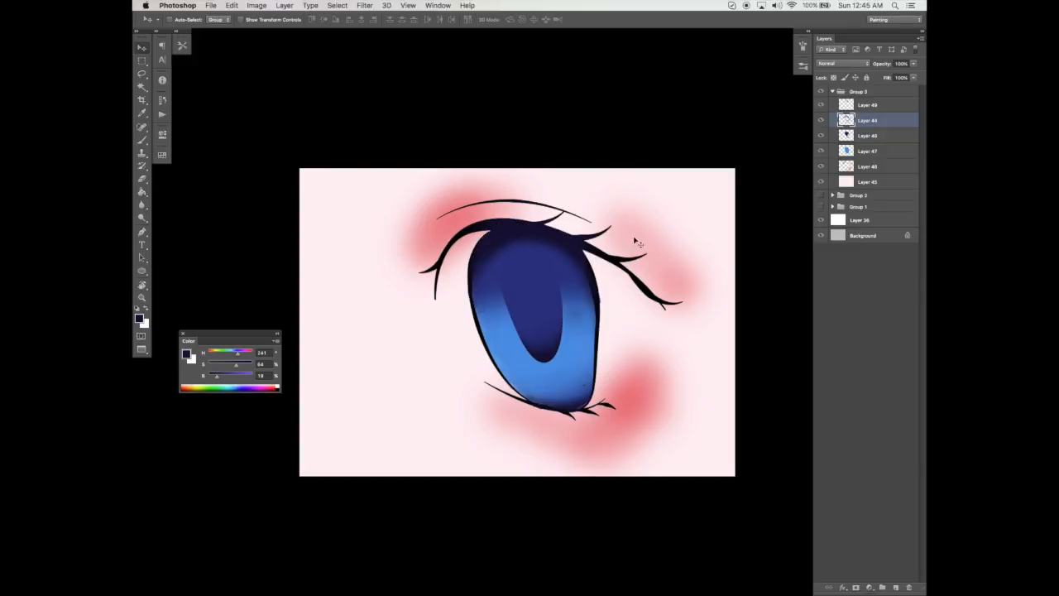
- Load the line art as a selection, hide the selection edges, and tint the lower lash line with the very dark navy brush
left_click(845, 121, "super")
key("alt+bracketright")
key("super+h")
key("b")
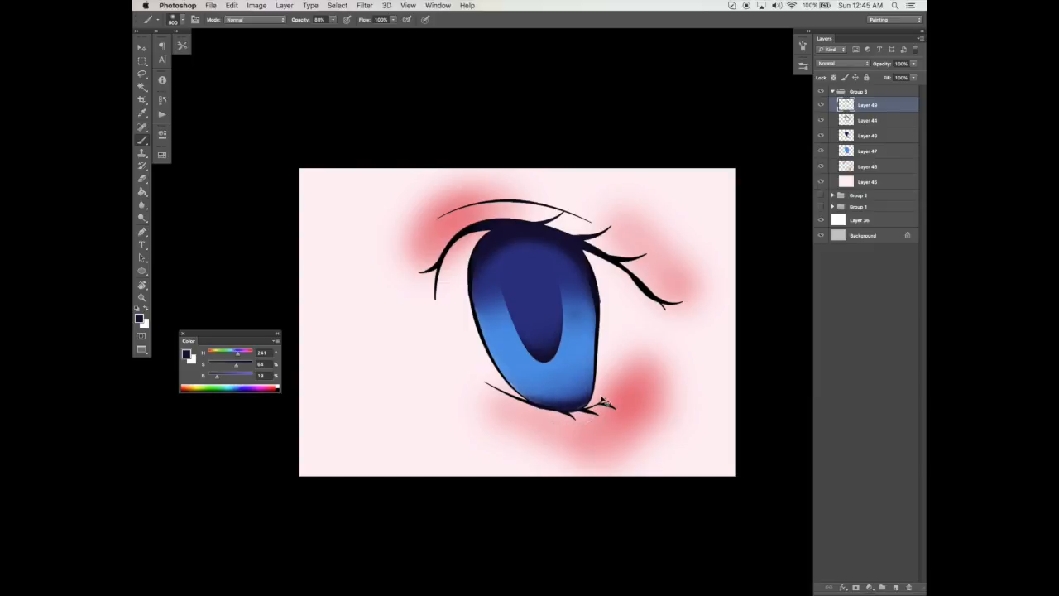
key("alt+bracketleft")
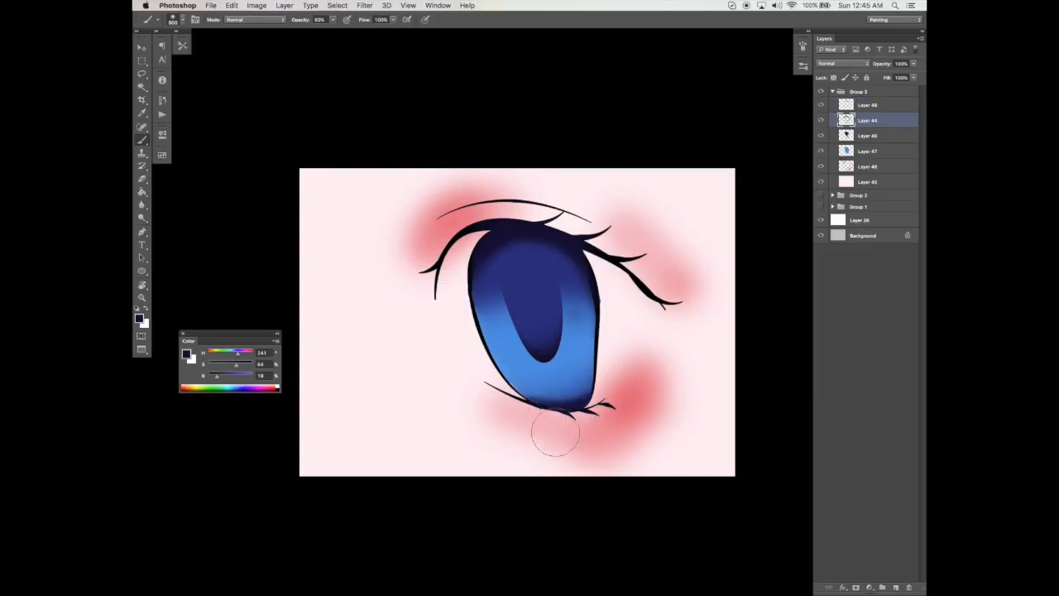
scroll(553, 430, "up", 3)
scroll(553, 431, "right", 2)
key("v")
scroll(533, 452, "down", 1)
scroll(533, 452, "left", 1)
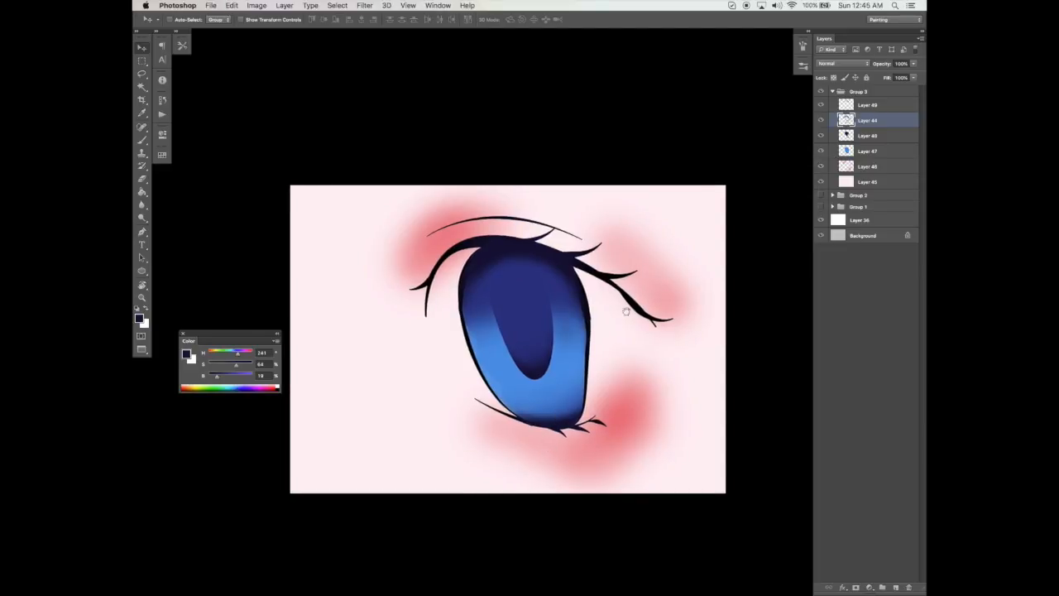
left_click_drag(620, 302, 627, 281)
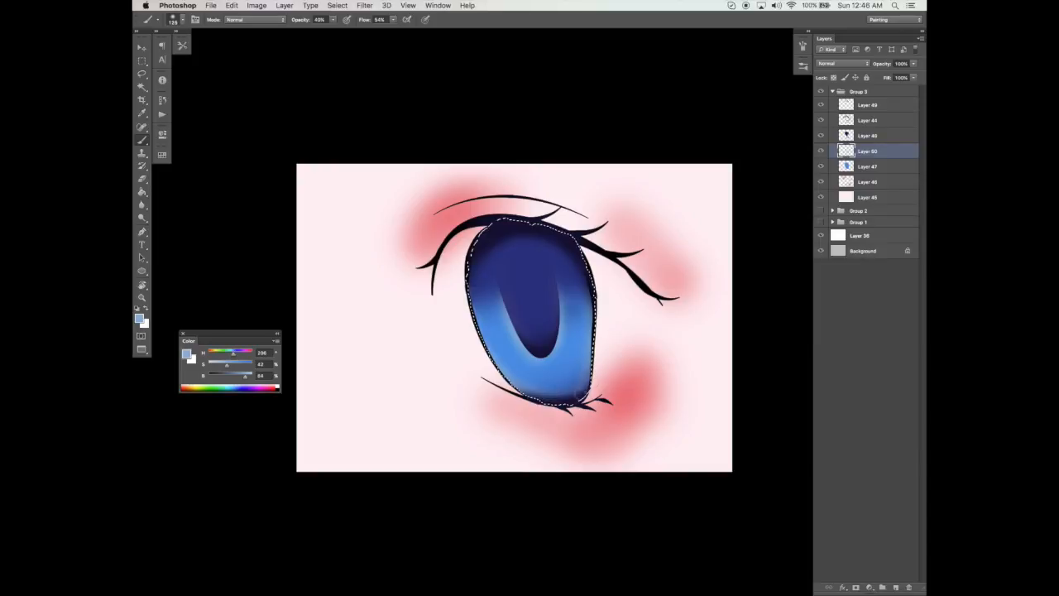
- Brush a light blue glow over the iris's lower-right area, and a hue 224, saturation 42% highlight across the pupil on a new layer
left_click_drag(244, 376, 219, 364)
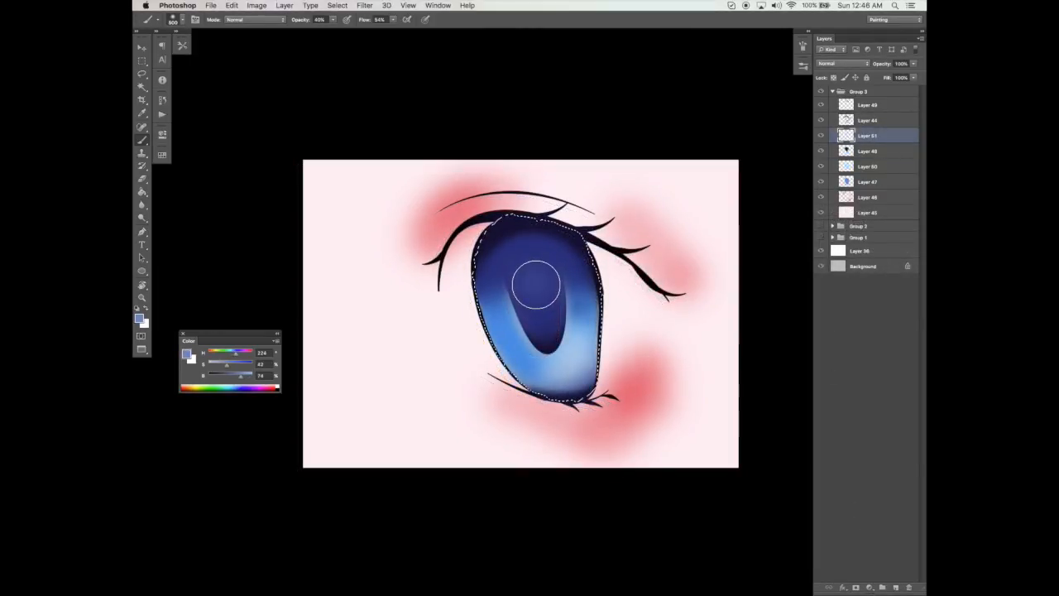
key("bracketleft")
key("bracketleft")
left_click_drag(541, 276, 517, 284)
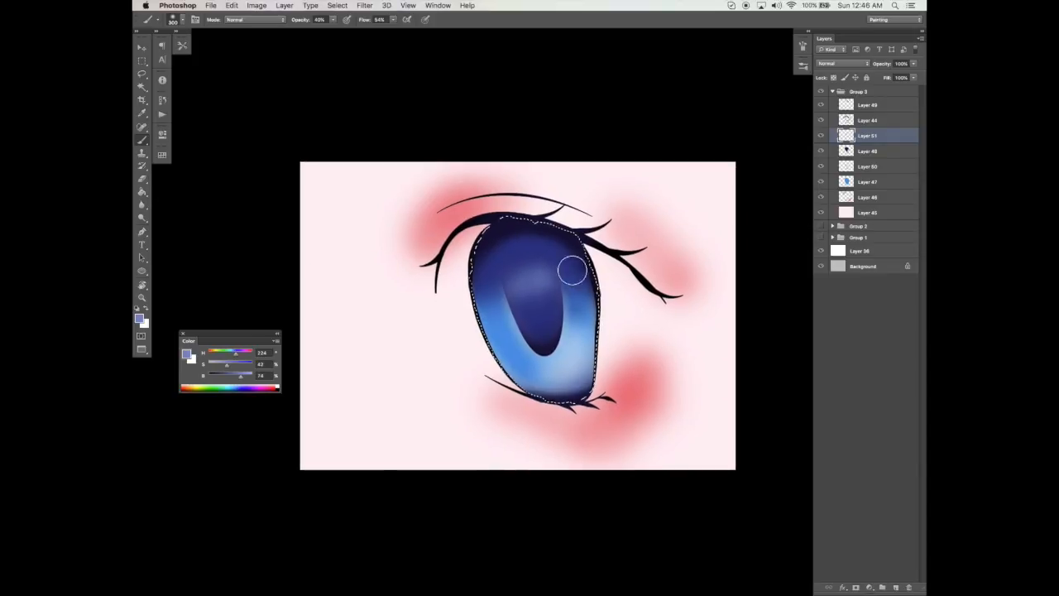
- Erase the lower part of the pupil highlight with a soft size 403 eraser and make white the foreground color
key("e")
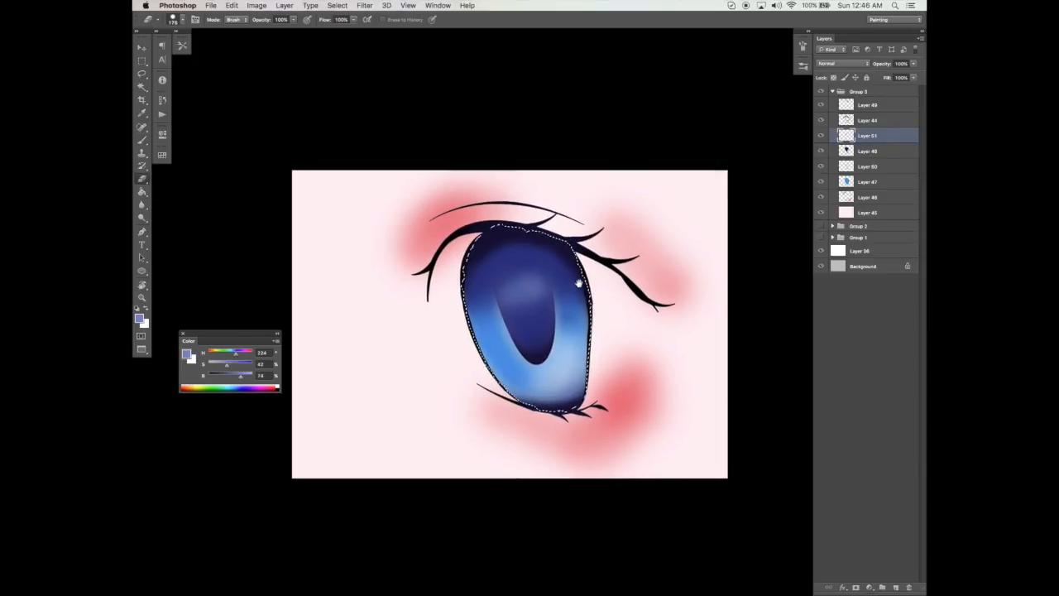
mouse_move(529, 290)
left_mouse_down()
mouse_move(534, 302)
mouse_move(579, 281)
left_mouse_up()
key("x")
key("F5")
key("F5")
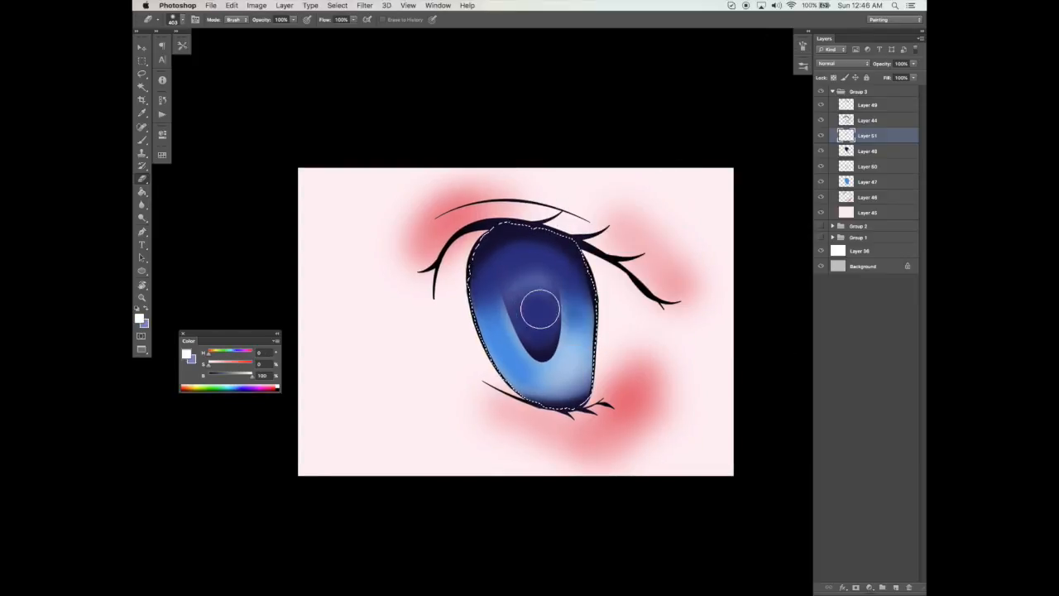
left_click_drag(603, 303, 622, 269)
key("v")
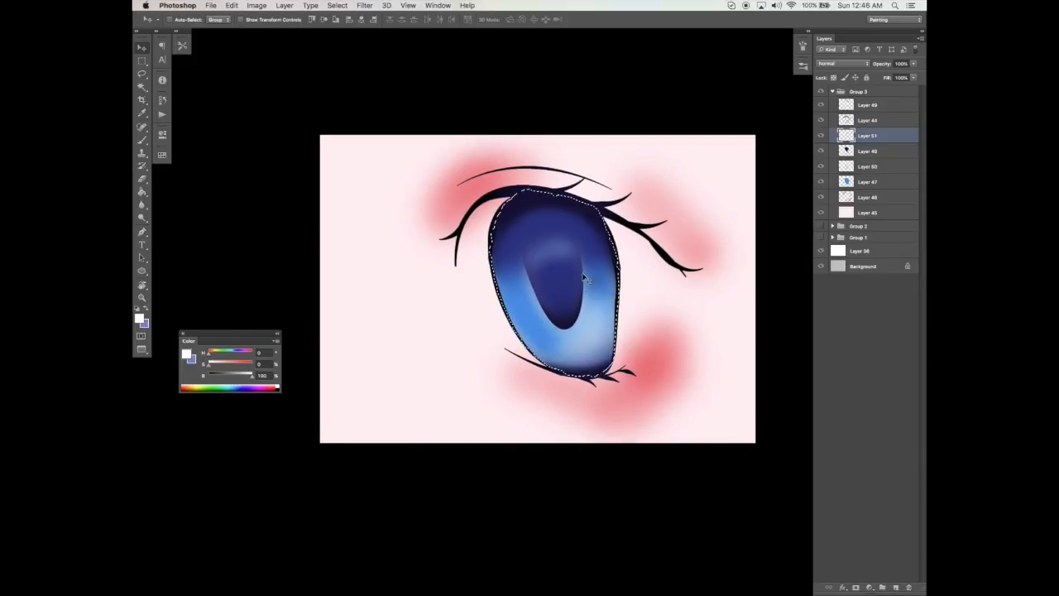
- Return to the Brush and raise its hardness to the maximum for a crisp round edge
key("b")
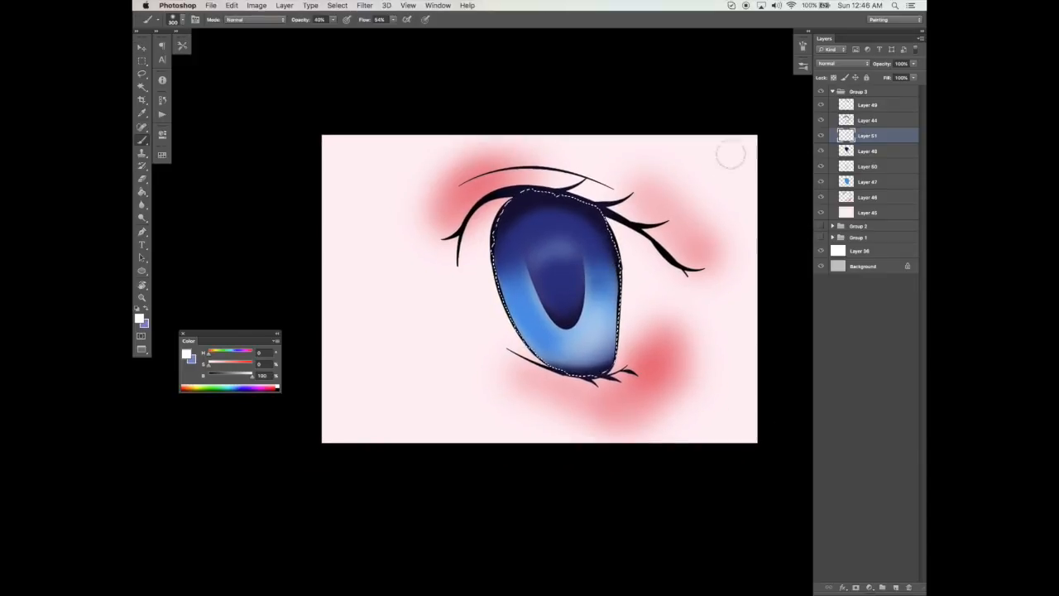
left_click(803, 45)
left_click(733, 245)
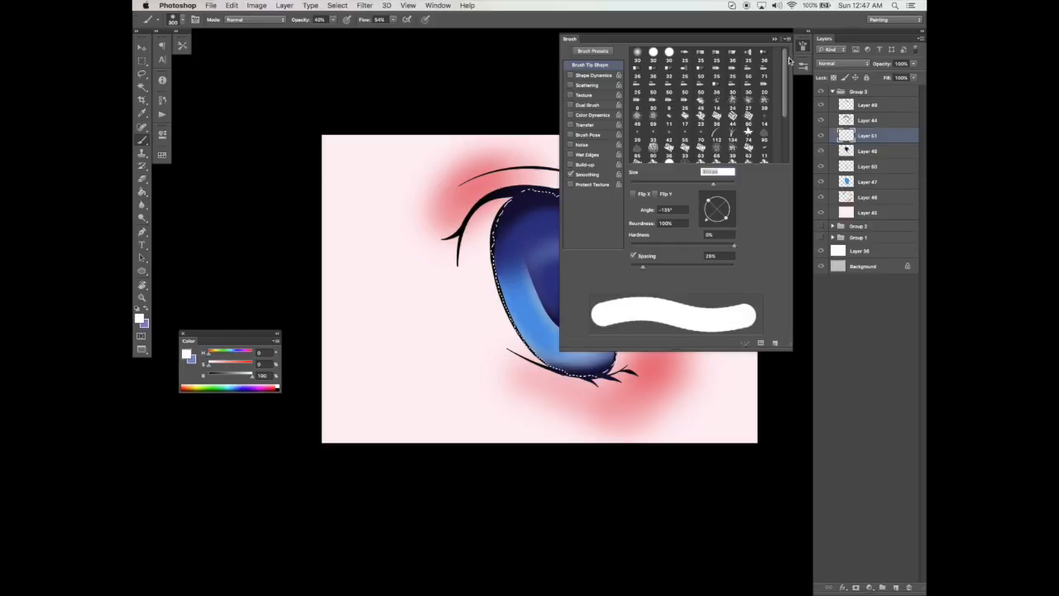
left_click(776, 41)
mouse_move(557, 267)
left_mouse_down()
mouse_move(560, 276)
mouse_move(614, 252)
left_mouse_up()
- Set the brush opacity to 13% and paint a faint white round reflection inside the pupil on a new layer
left_click(333, 19)
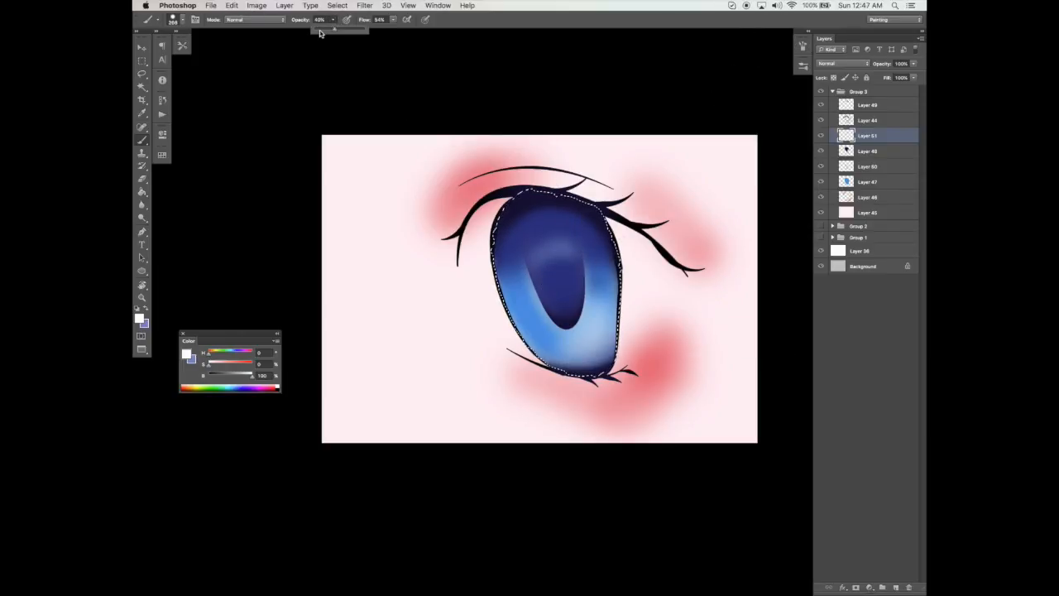
key("1")
key("3")
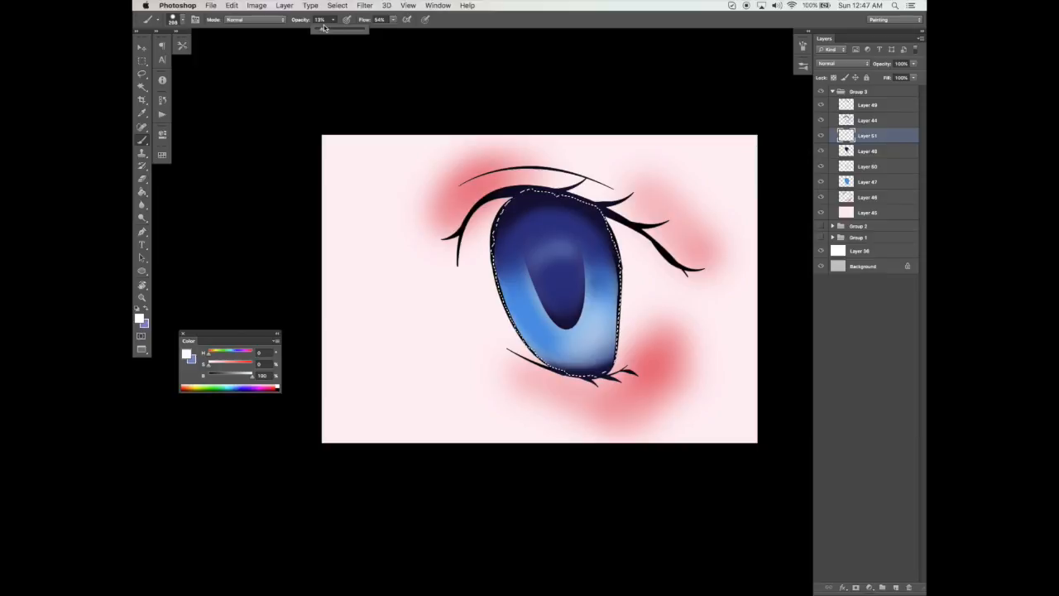
left_click(893, 584)
mouse_move(567, 286)
left_mouse_down()
mouse_move(554, 260)
mouse_move(594, 294)
left_mouse_up()
left_click_drag(594, 294, 585, 315)
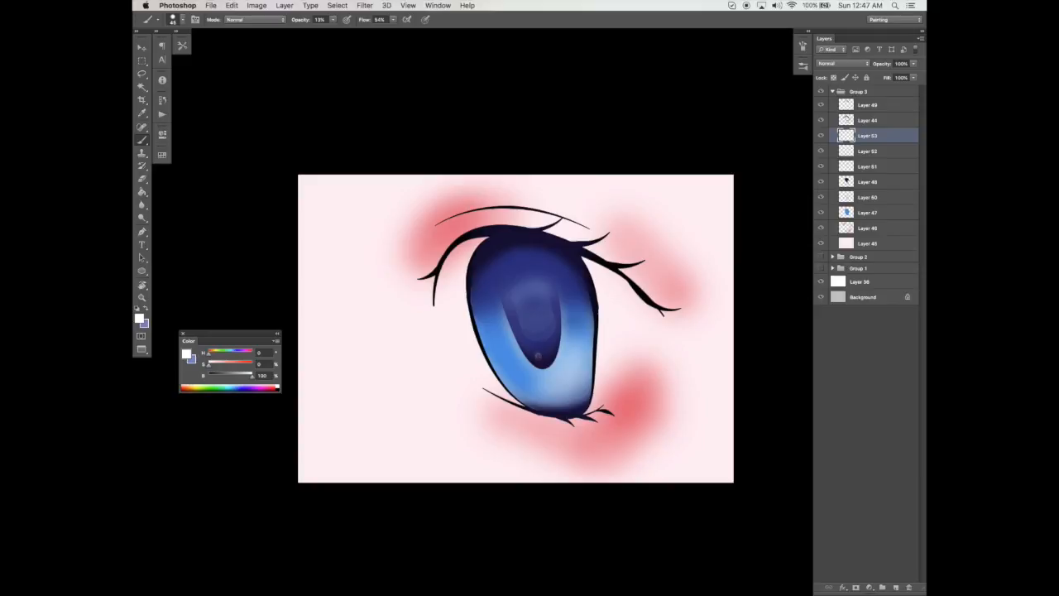
- Raise the brush opacity to 100% and place a small white dot near the pupil's lower tip
key("e")
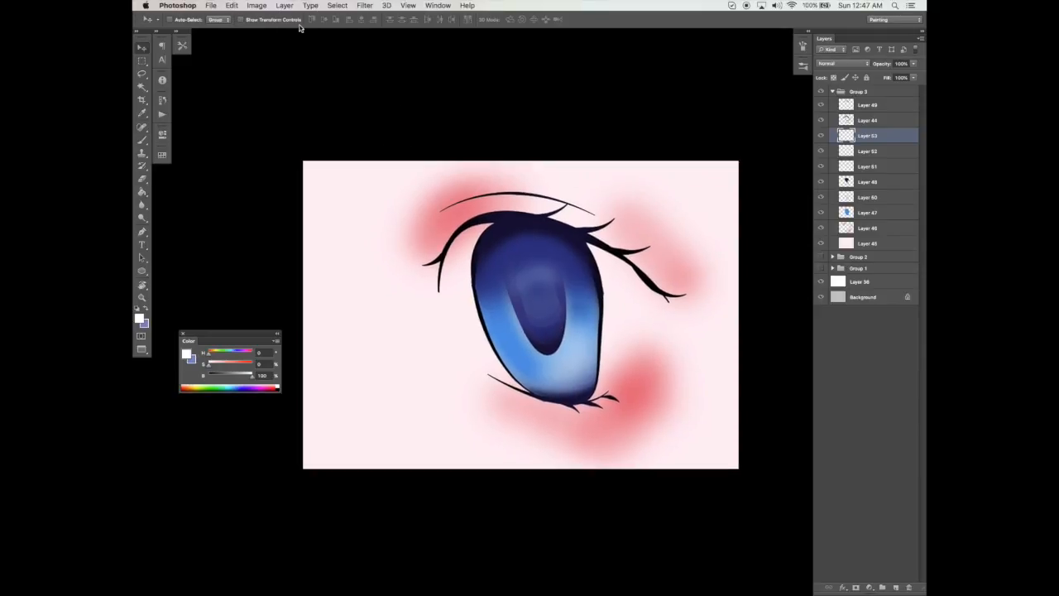
left_click_drag(393, 19, 362, 31)
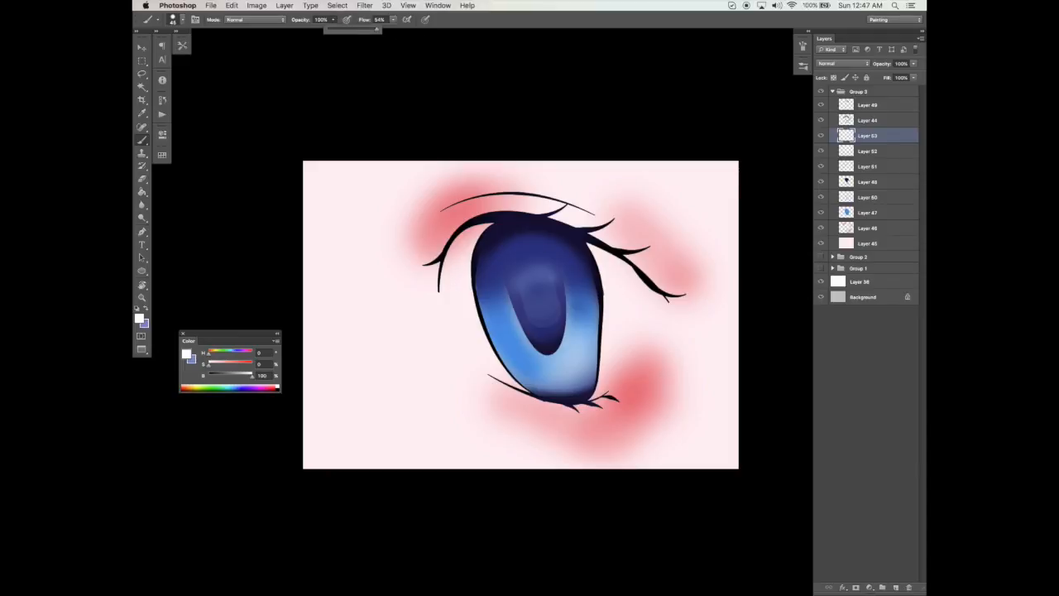
left_click(540, 338)
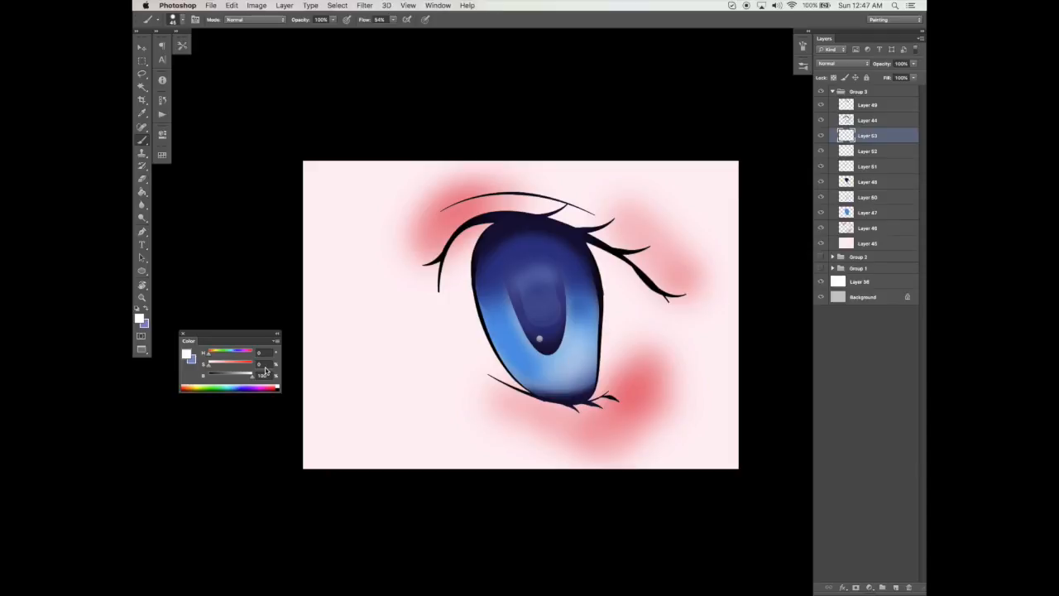
- Dab pale blue sparkle dots on the iris's lower-right area and a trail of pale pink dots on the blush below the outer lower lashes
left_click(574, 357, "alt")
left_click(252, 376)
left_click(713, 412, "alt")
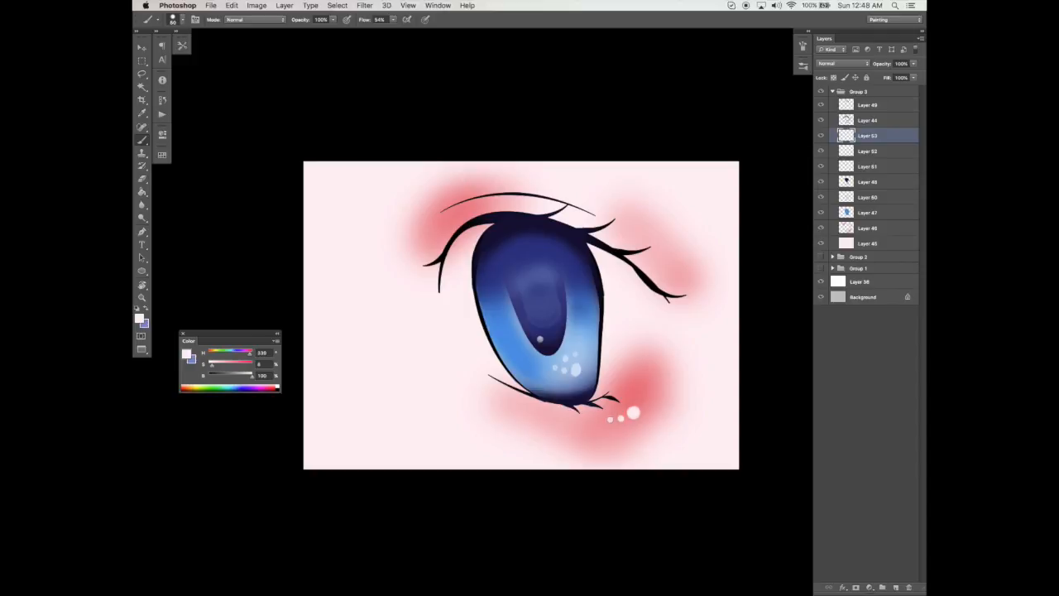
left_click_drag(672, 383, 670, 386)
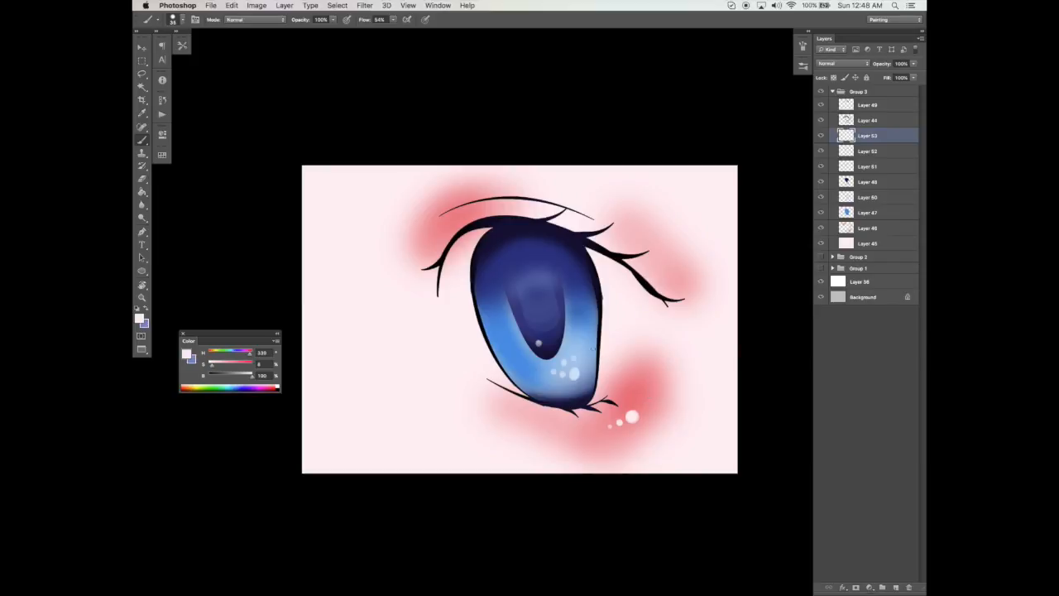
- Add a new layer above the tinted lash layer at the top of the group and deselect the iris
left_click(865, 120)
left_click(878, 109)
left_click(896, 585)
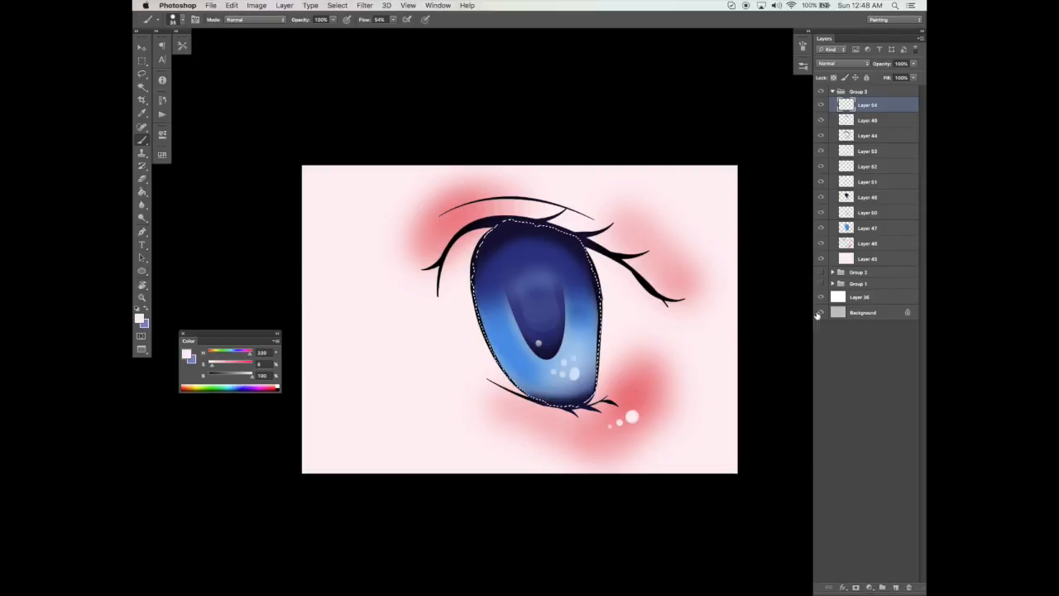
key("super+d")
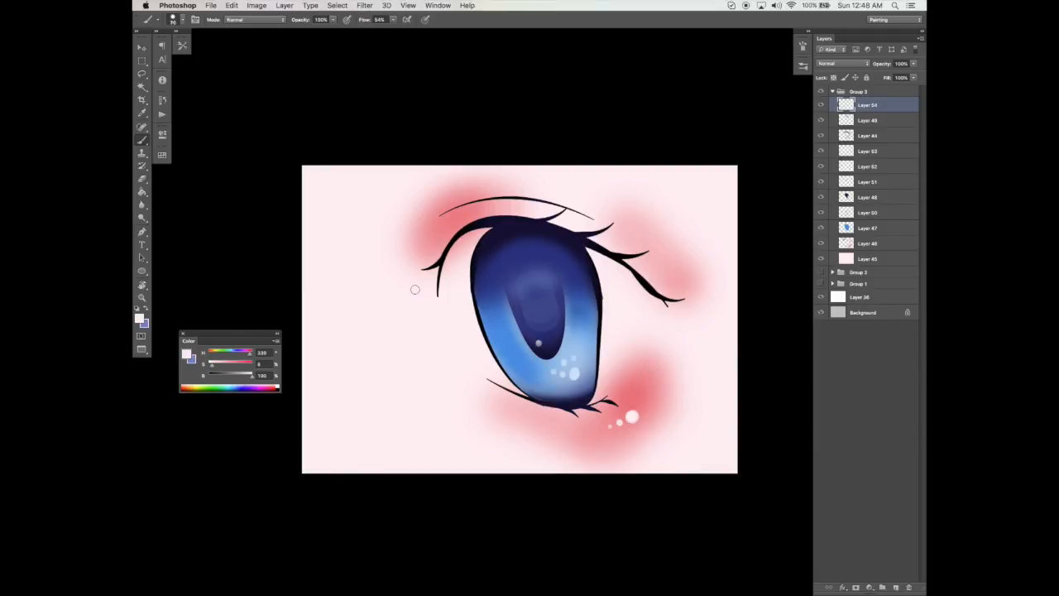
- Sample very dark navy from the upper lash line and paint a curved shadow band across the iris with a soft size 300 brush
key("bracketright")
key("bracketright")
key("bracketright")
left_click(801, 45)
left_click_drag(649, 247, 612, 249)
left_click(776, 39)
left_click(508, 231, "alt")
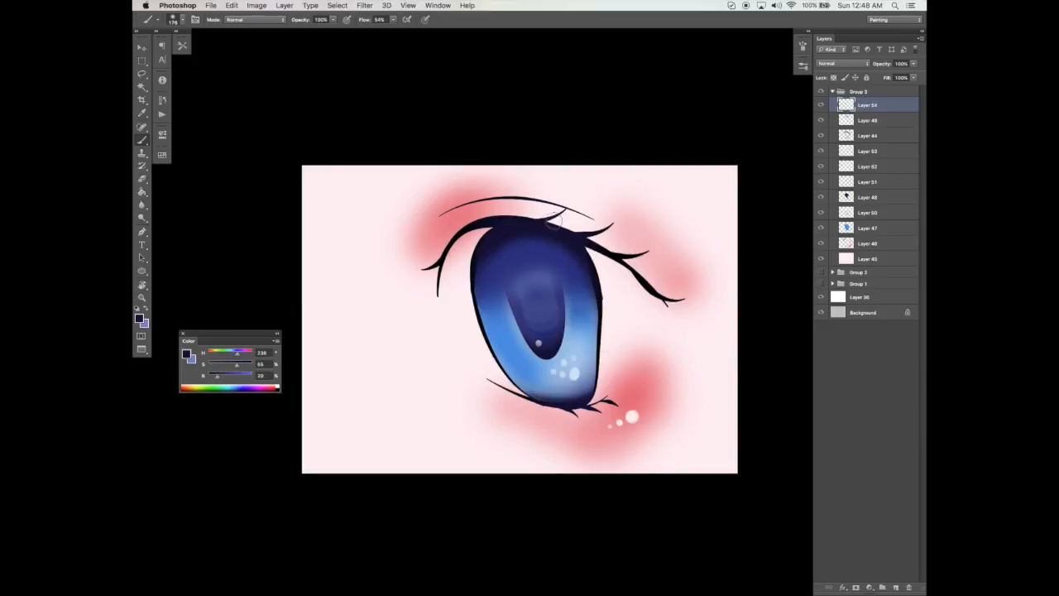
key("bracketright")
mouse_move(471, 319)
left_mouse_down()
mouse_move(516, 298)
mouse_move(615, 315)
mouse_move(559, 314)
mouse_move(590, 318)
left_mouse_up()
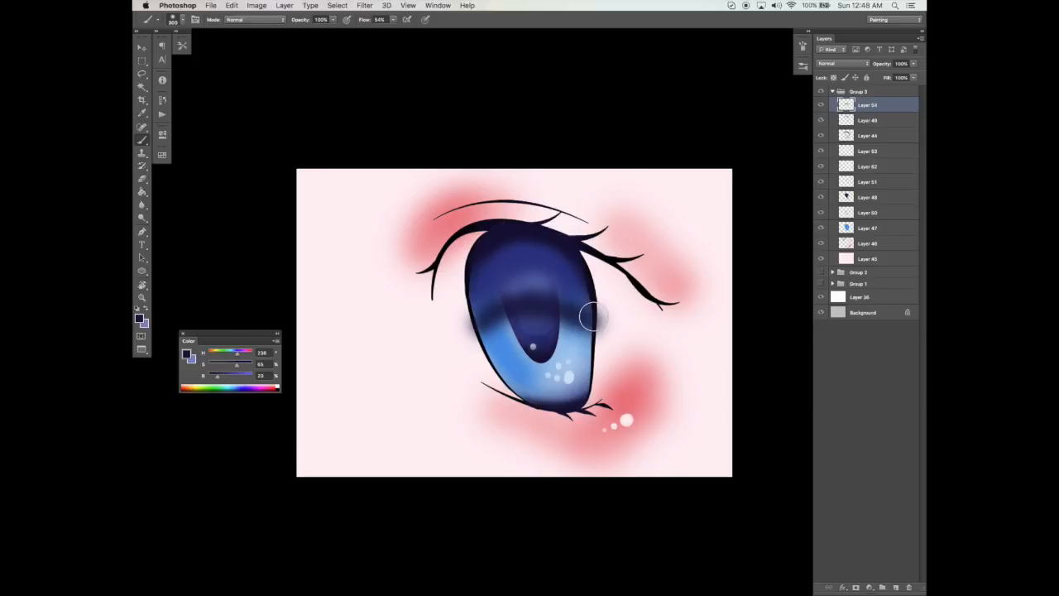
mouse_move(571, 307)
left_mouse_down()
mouse_move(618, 316)
mouse_move(587, 333)
left_mouse_up()
- Erase the shadow band's overspill outside the iris outline on both sides with a smaller eraser
key("e")
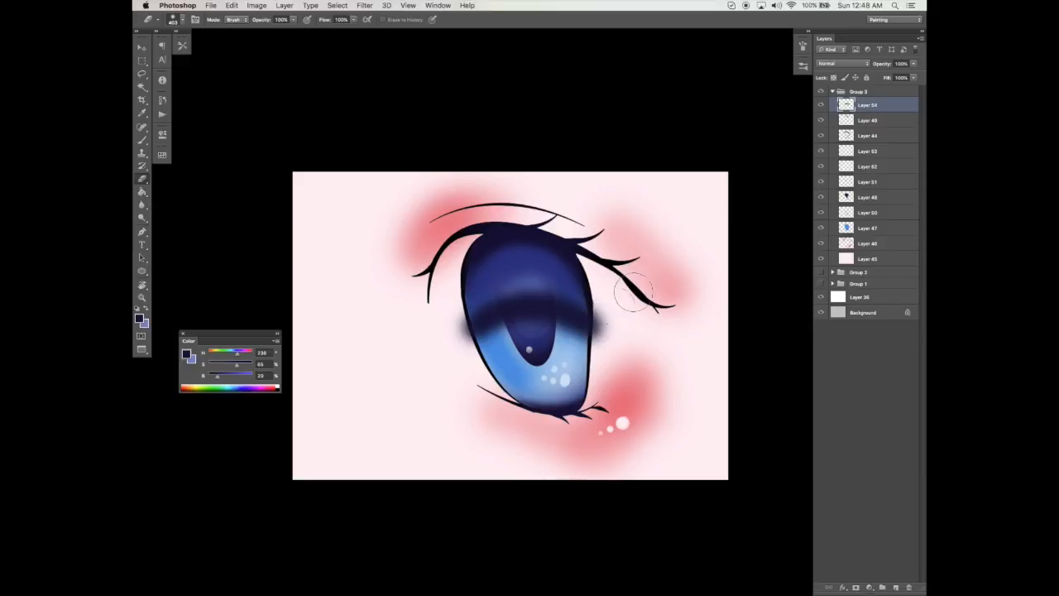
left_click(803, 65)
left_click(806, 48)
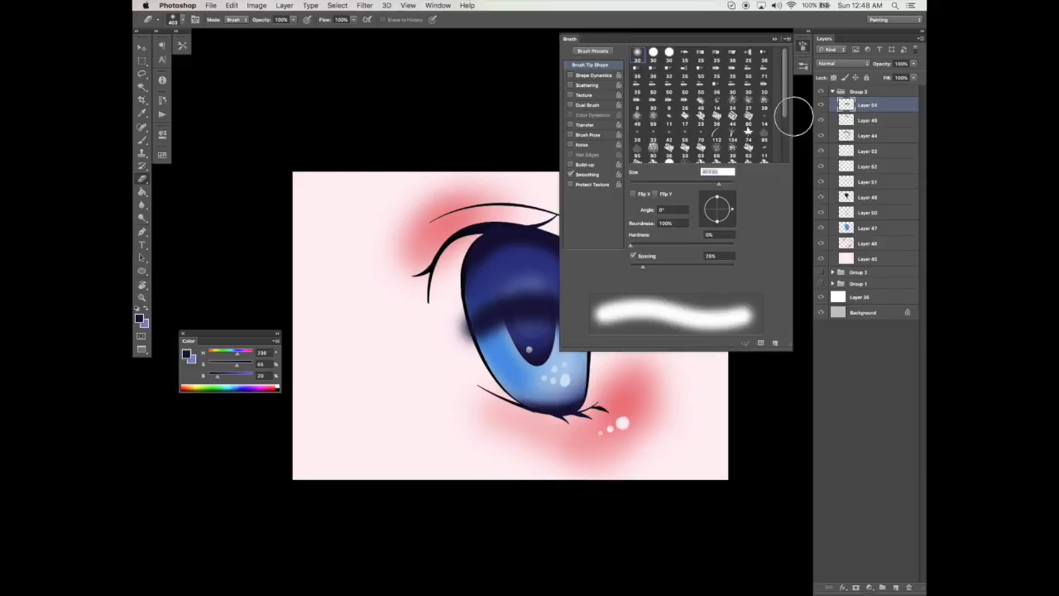
left_click(776, 41)
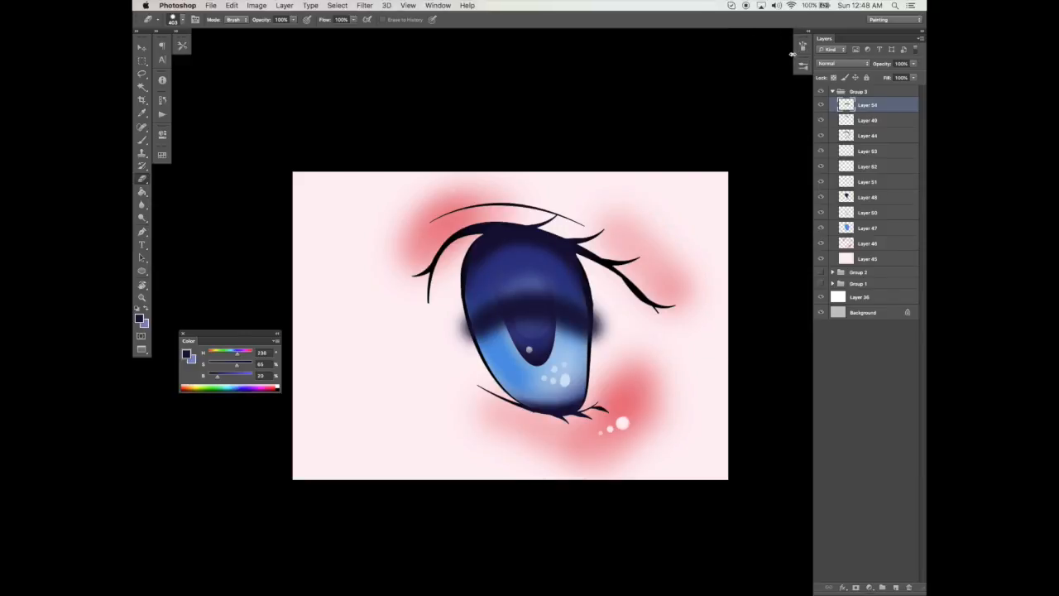
key("[")
key("[")
key("[")
mouse_move(599, 309)
left_mouse_down()
mouse_move(602, 296)
mouse_move(618, 330)
left_mouse_up()
left_click_drag(474, 341, 483, 380)
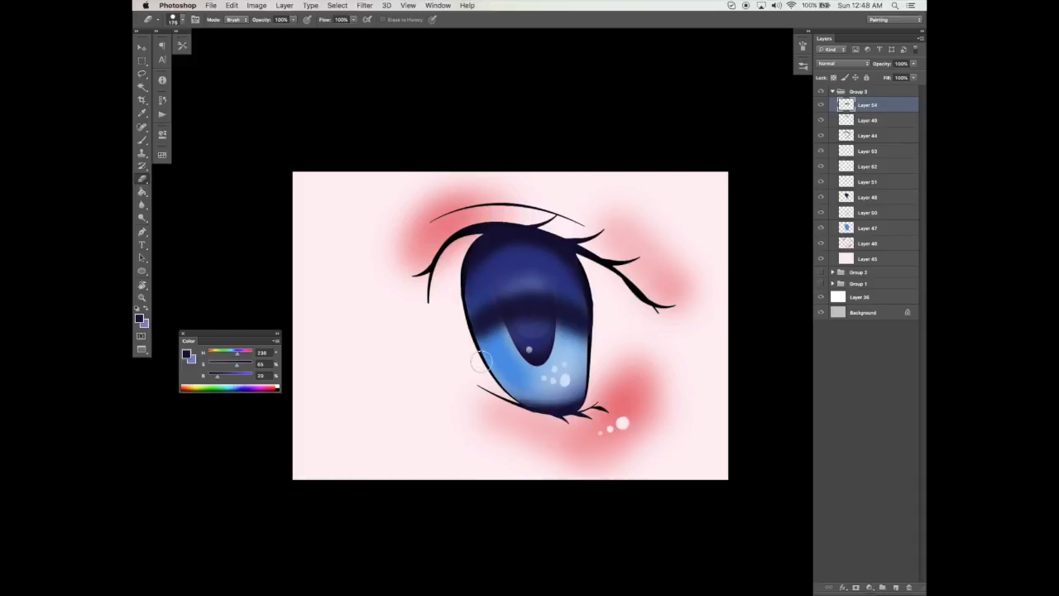
- Set the hard eraser's spacing to 1% and trim the shadow band's lower edge into a crisp arc across the iris and pupil
left_click_drag(487, 339, 604, 366)
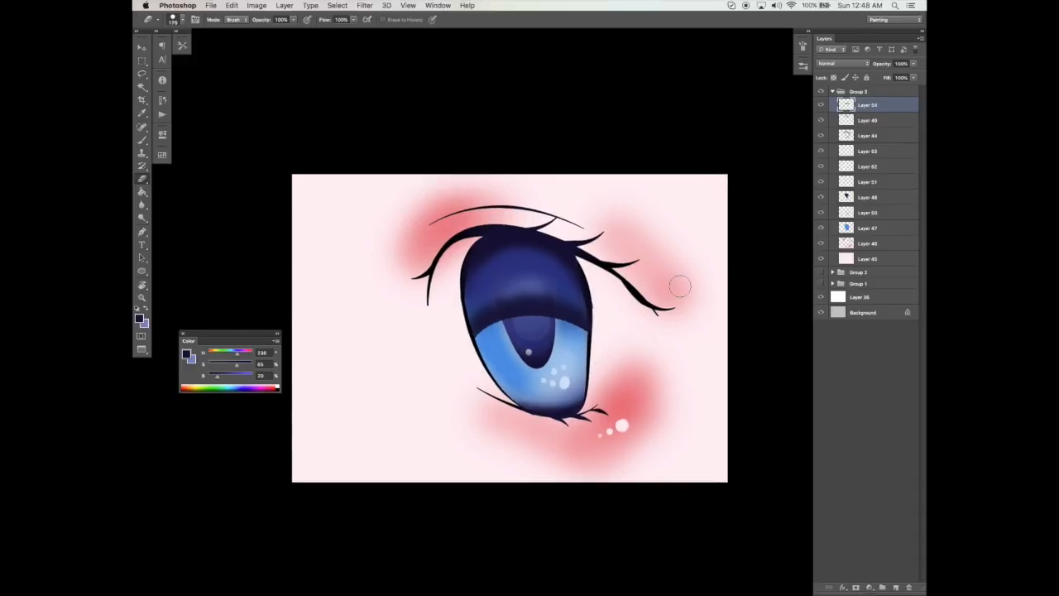
key("super+z")
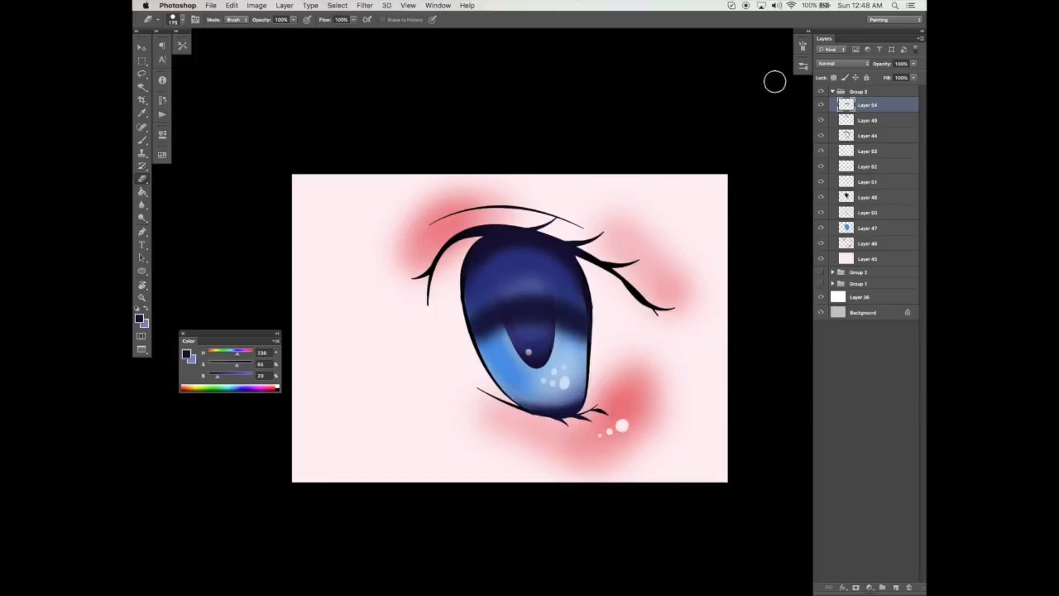
left_click(803, 47)
left_click_drag(643, 266, 637, 265)
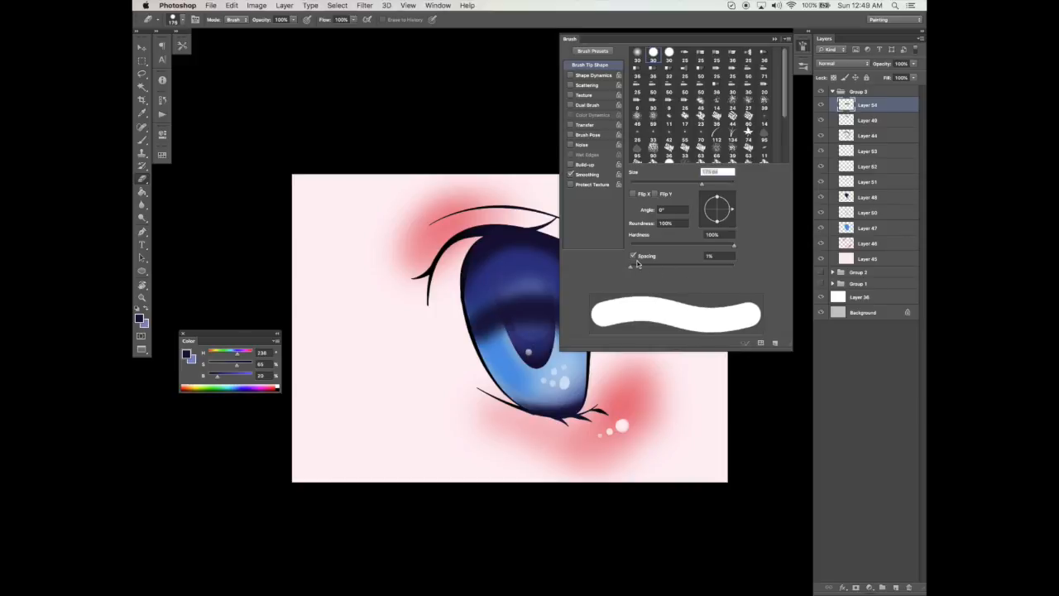
left_click(773, 40)
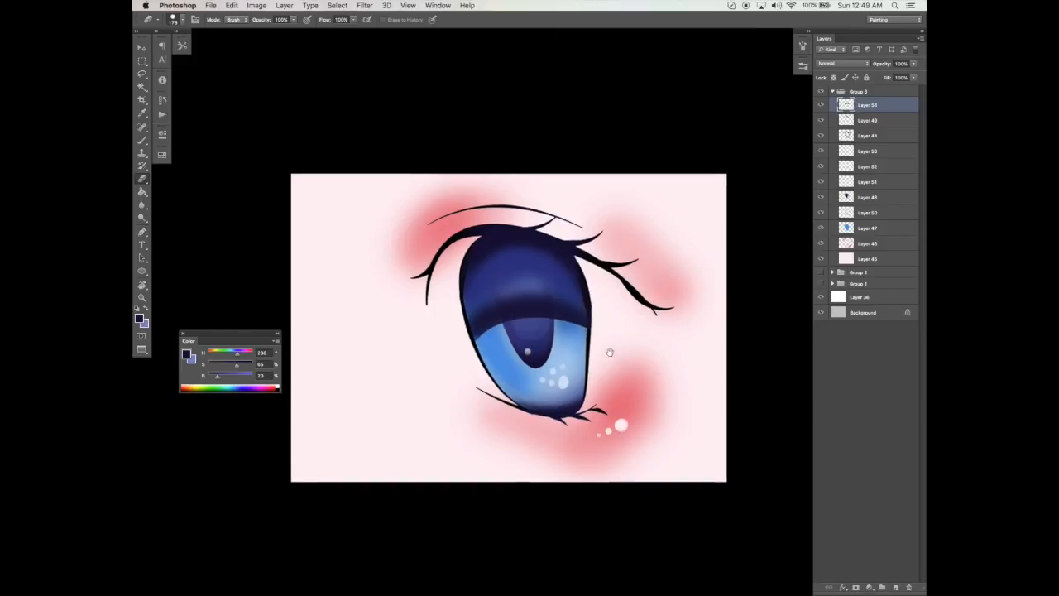
- Examine the whole eye illustration at reduced and normal zoom
left_click_drag(610, 352, 604, 341)
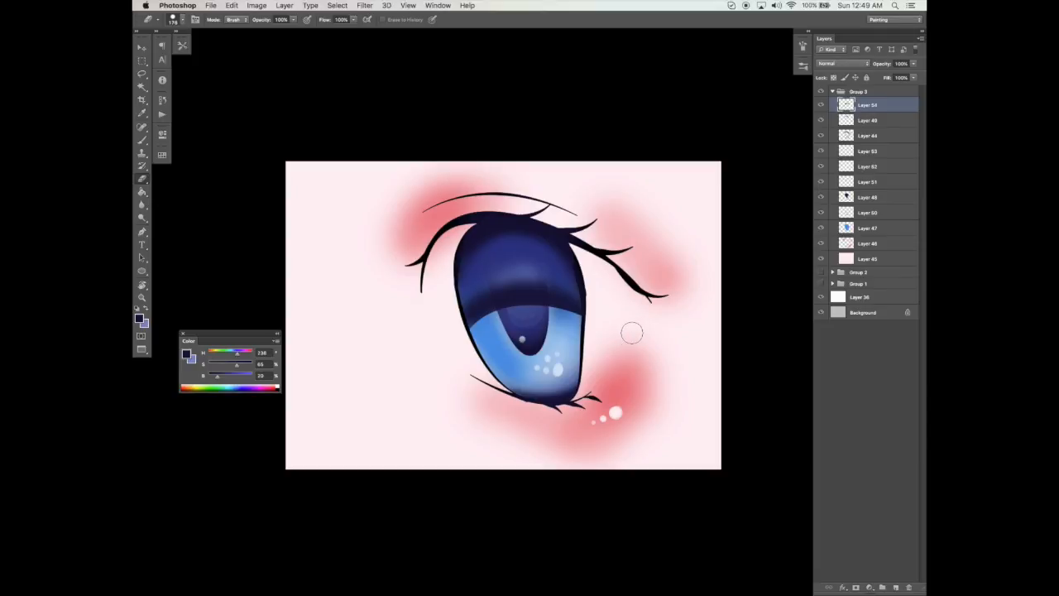
left_click_drag(565, 379, 538, 367)
key("b")
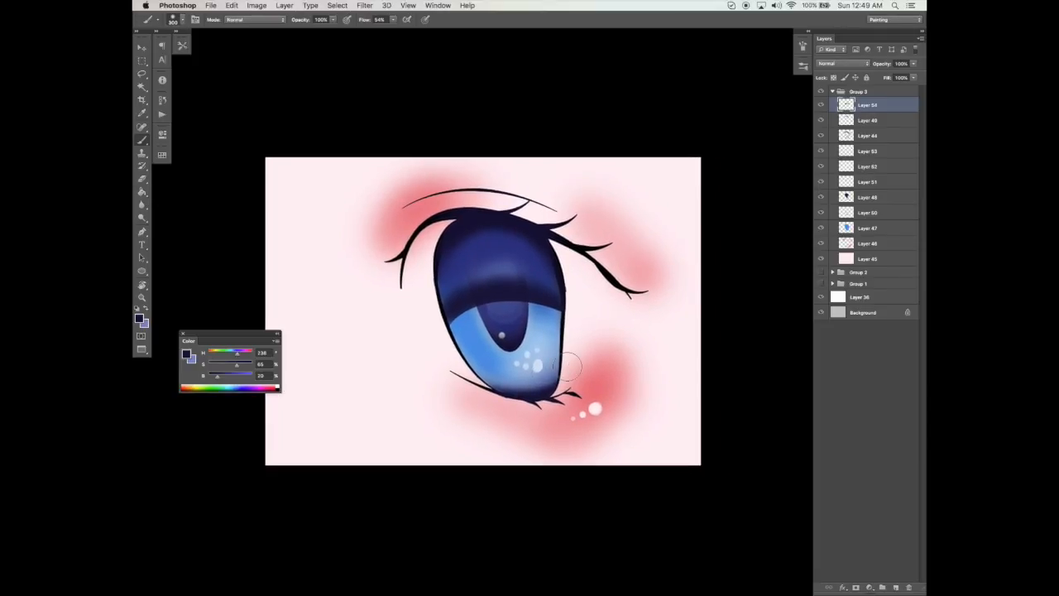
key("z")
key("v")
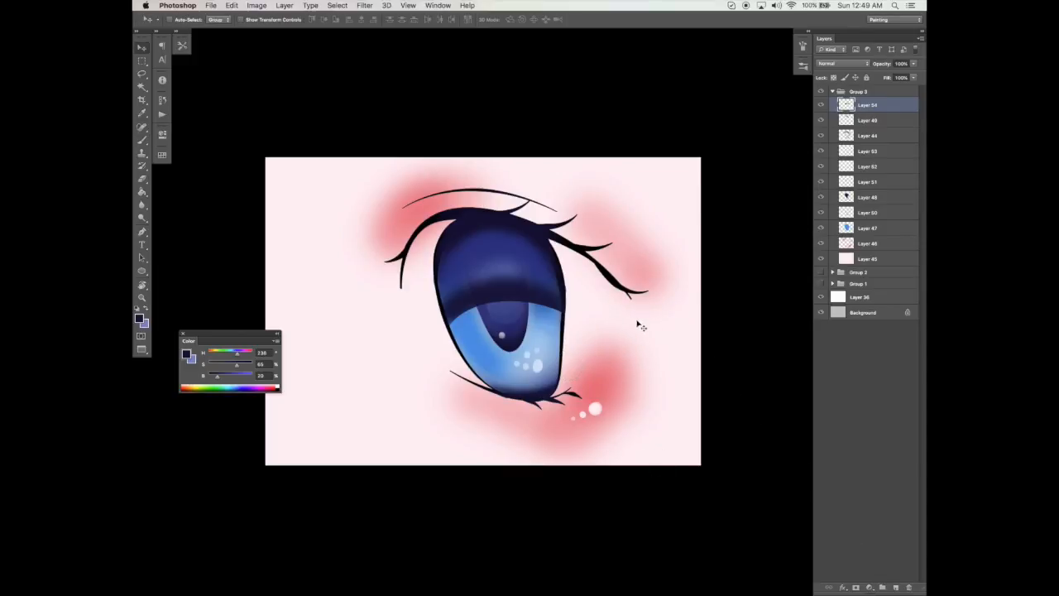
left_click_drag(634, 324, 627, 330)
left_click(631, 330, "alt")
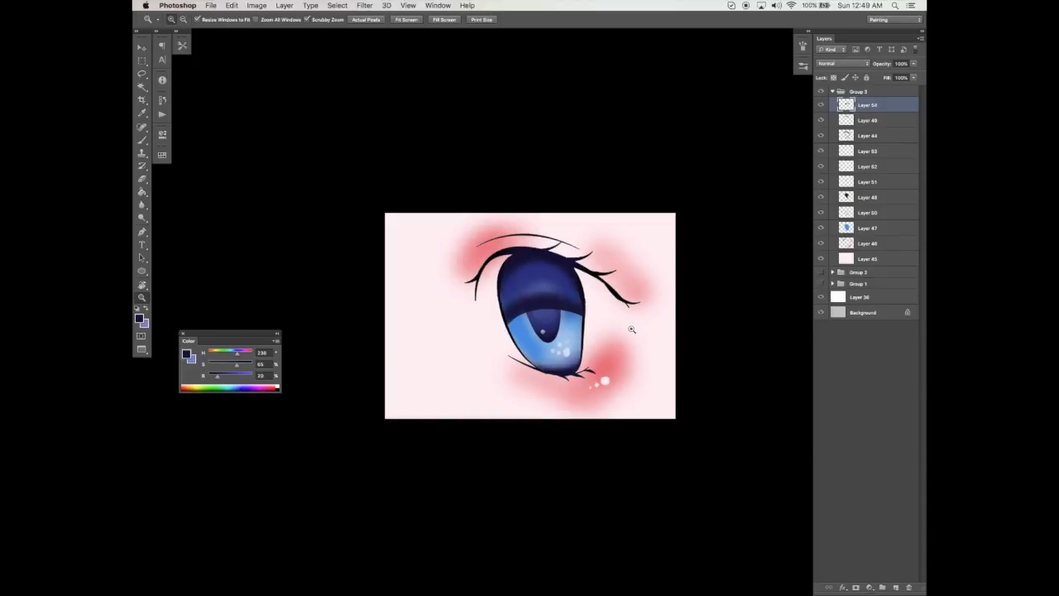
left_click(627, 327, "super")
left_click_drag(627, 326, 624, 328)
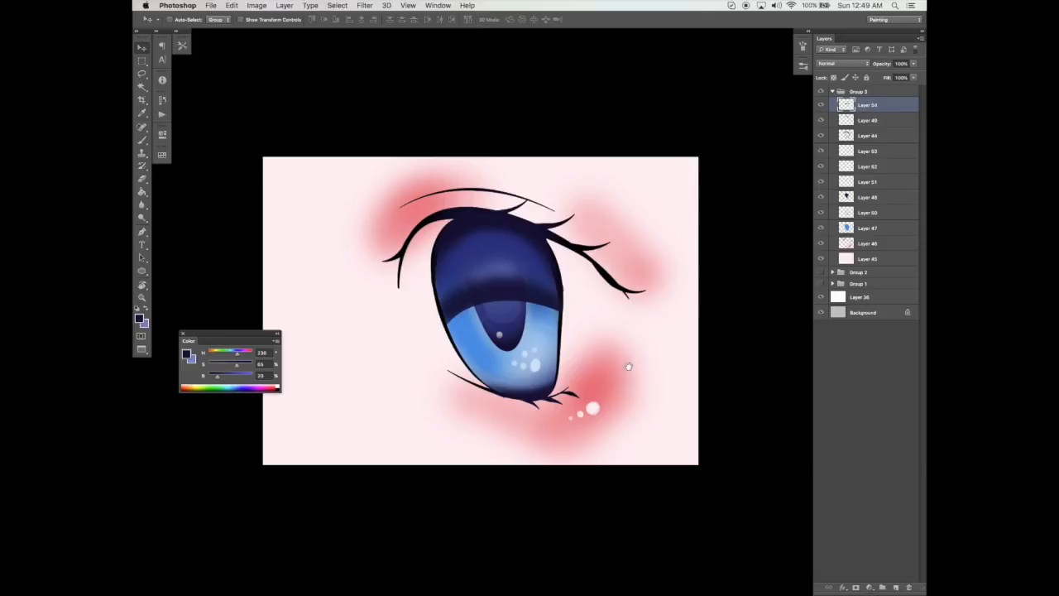
left_click_drag(630, 362, 633, 364)
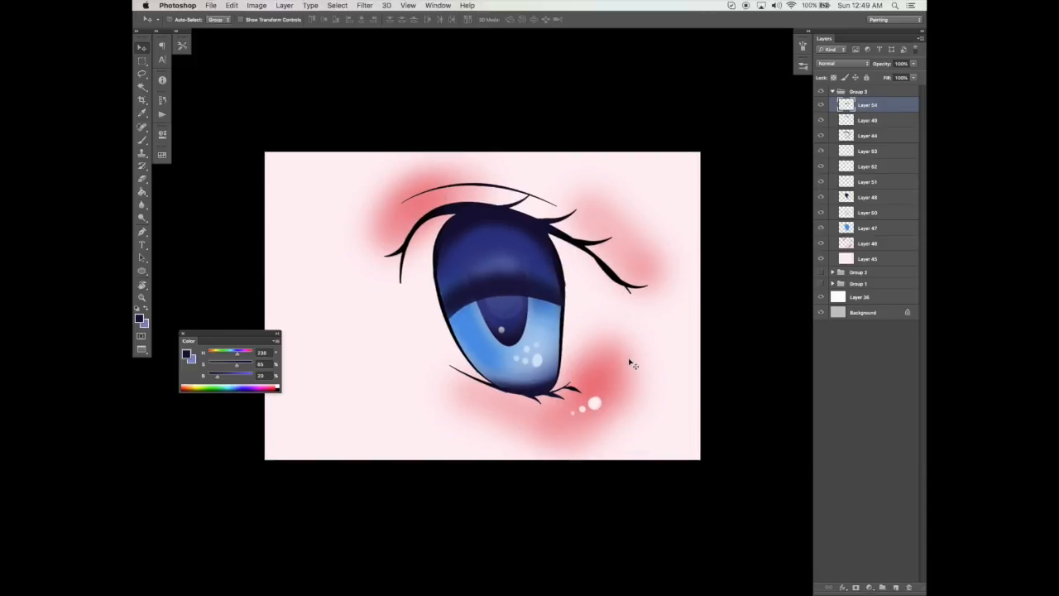
- Add a new layer directly above the red blush layer and ready the soft size 300 brush
left_click(864, 243)
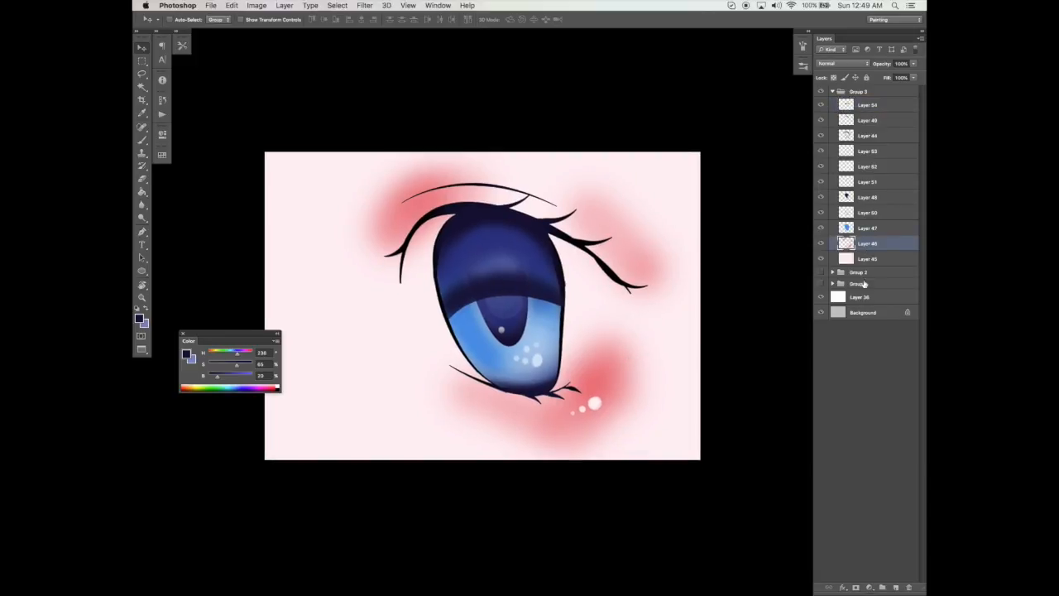
left_click(895, 586)
key("b")
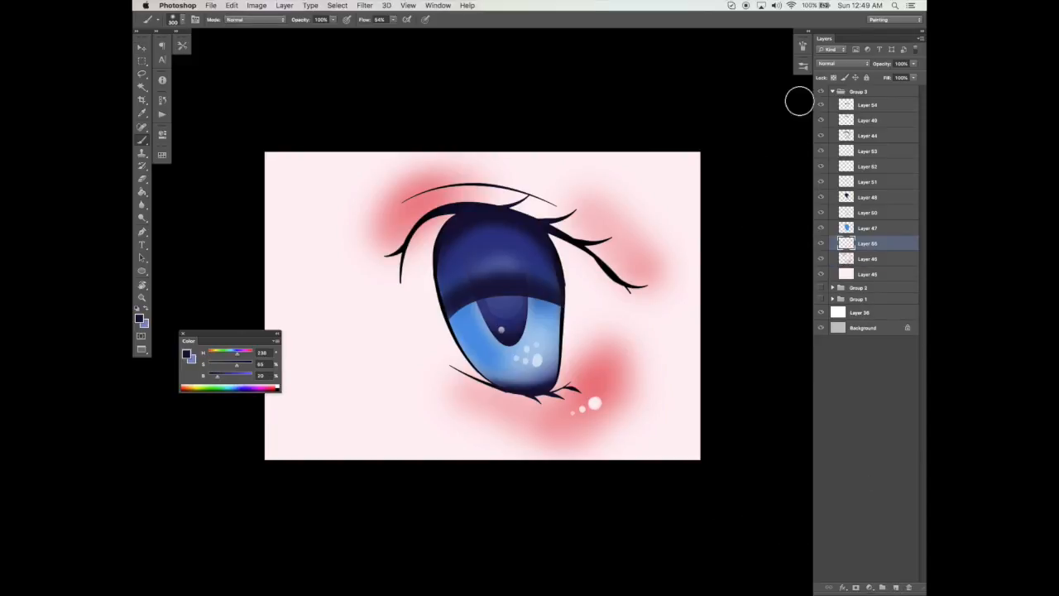
left_click(803, 66)
left_click(776, 40)
mouse_move(469, 241)
left_mouse_down()
mouse_move(449, 229)
mouse_move(413, 248)
left_mouse_up()
scroll(412, 250, "left", 1)
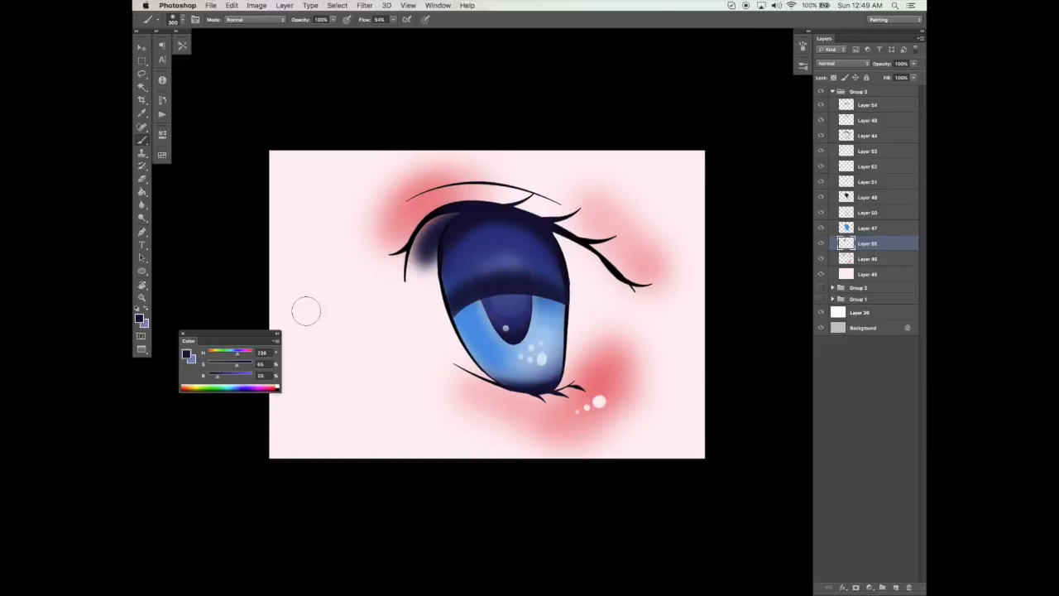
key("super+z")
- Paint the eye whites in pure white on both sides of the iris and trim their outer edges with the eraser
left_click(277, 385)
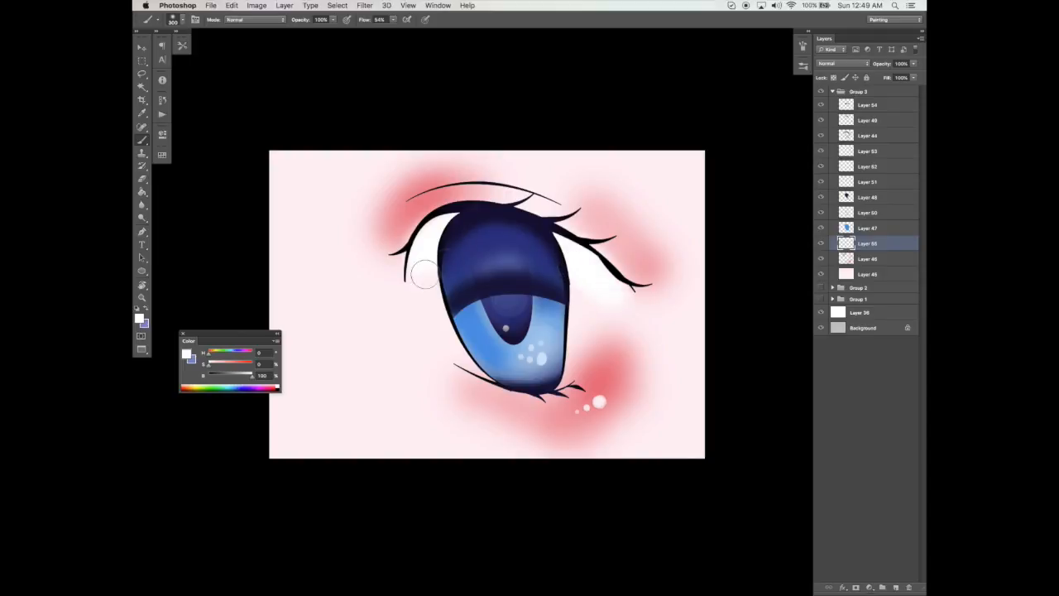
left_click_drag(595, 300, 582, 318)
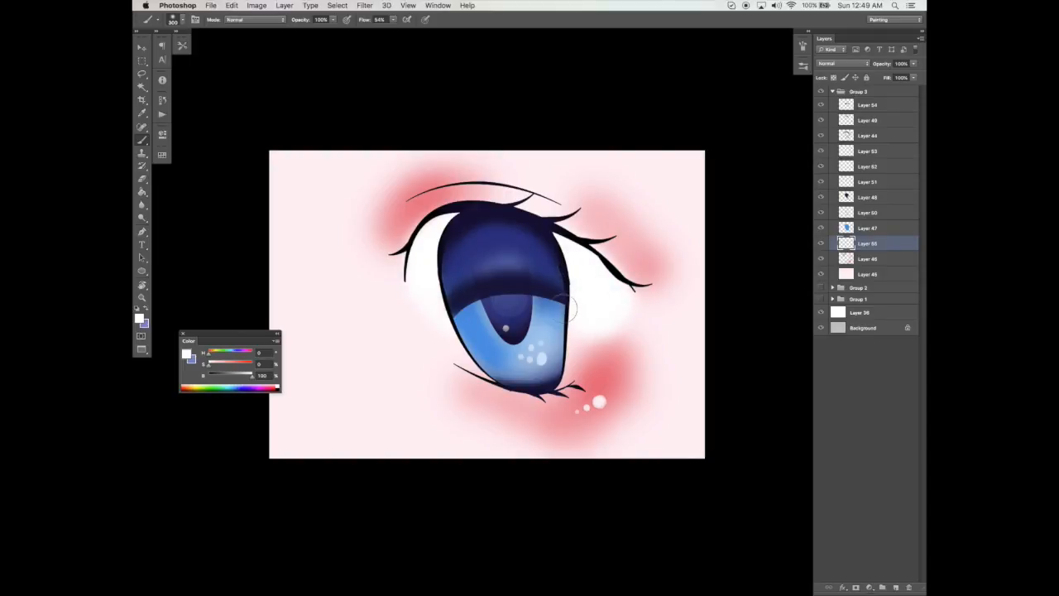
key("e")
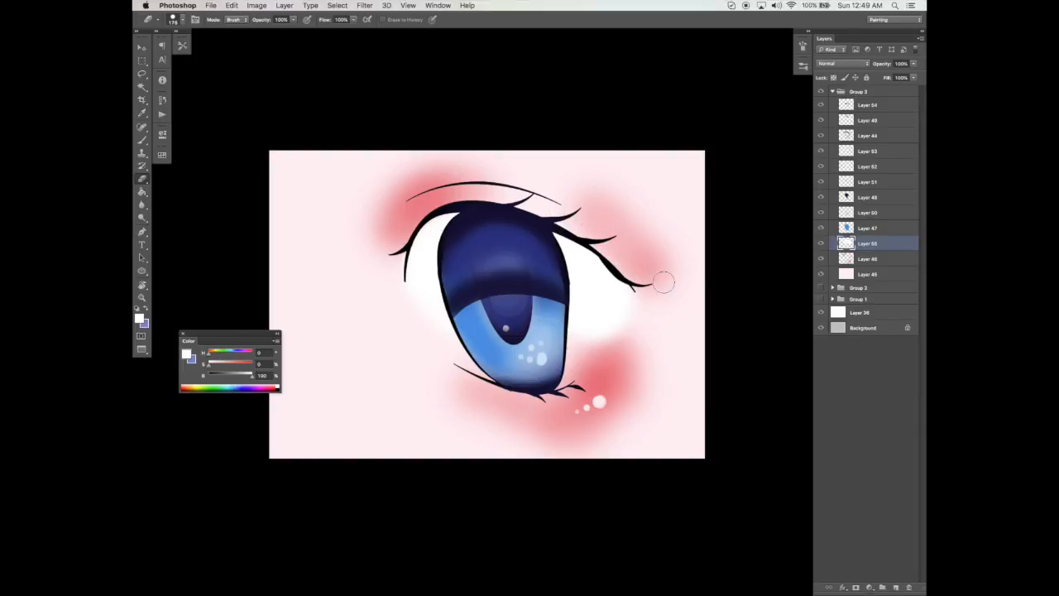
key("b")
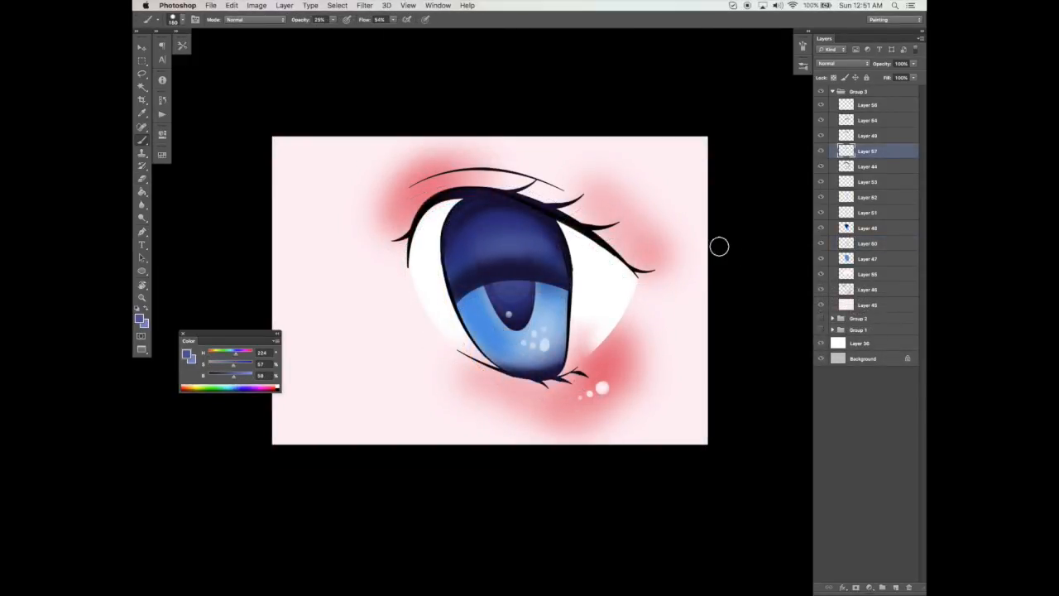
- Soften the brush at size 300, sample blues from the upper iris and blend the top of the shadow band at 25% opacity
left_click(468, 259, "alt")
left_click(802, 46)
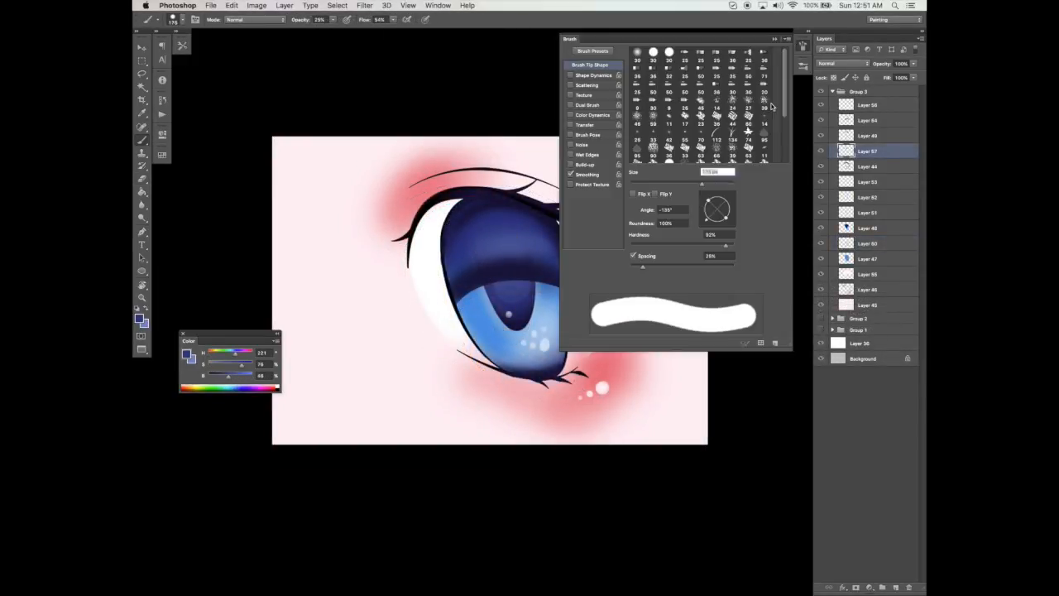
left_click_drag(644, 244, 622, 245)
left_click(774, 38)
key("bracketright")
key("bracketright")
key("bracketright")
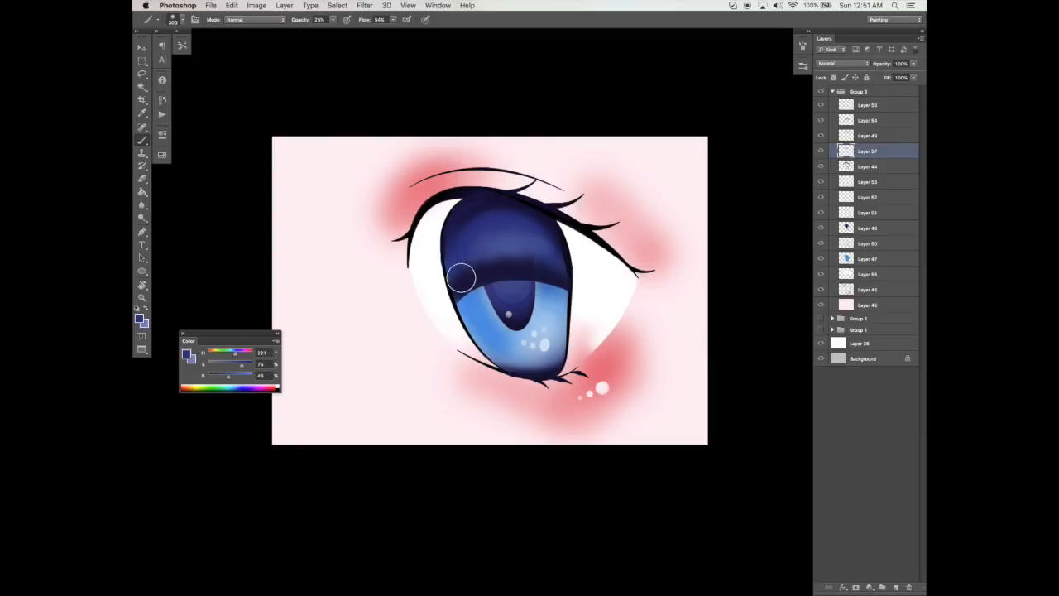
left_click(505, 248, "alt")
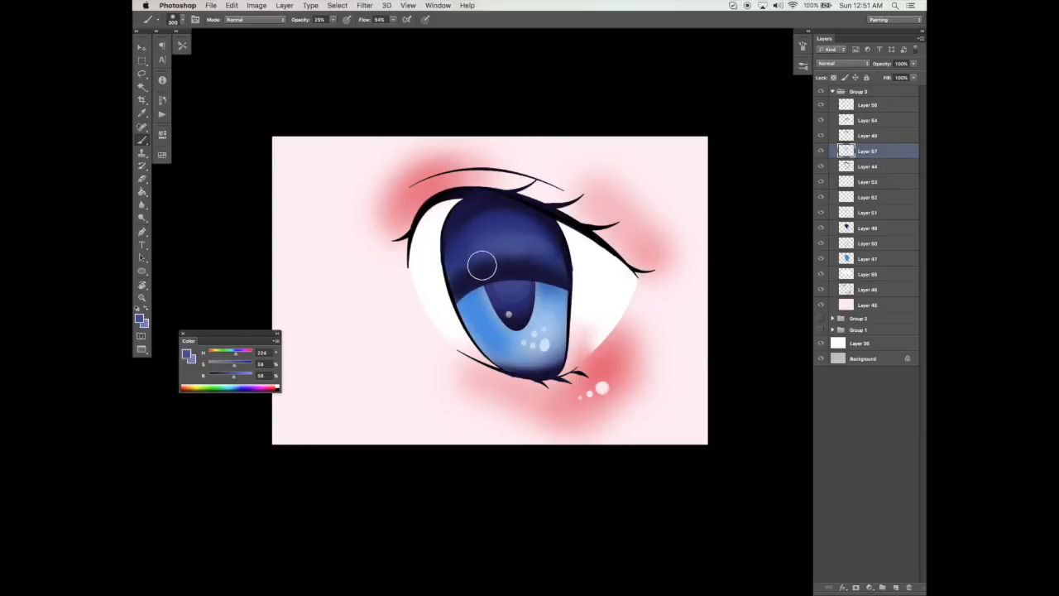
left_click(494, 257, "alt")
- Add a new layer above the shadow band layer and check the pupil layer by toggling its visibility
left_click(867, 124)
left_click(896, 586)
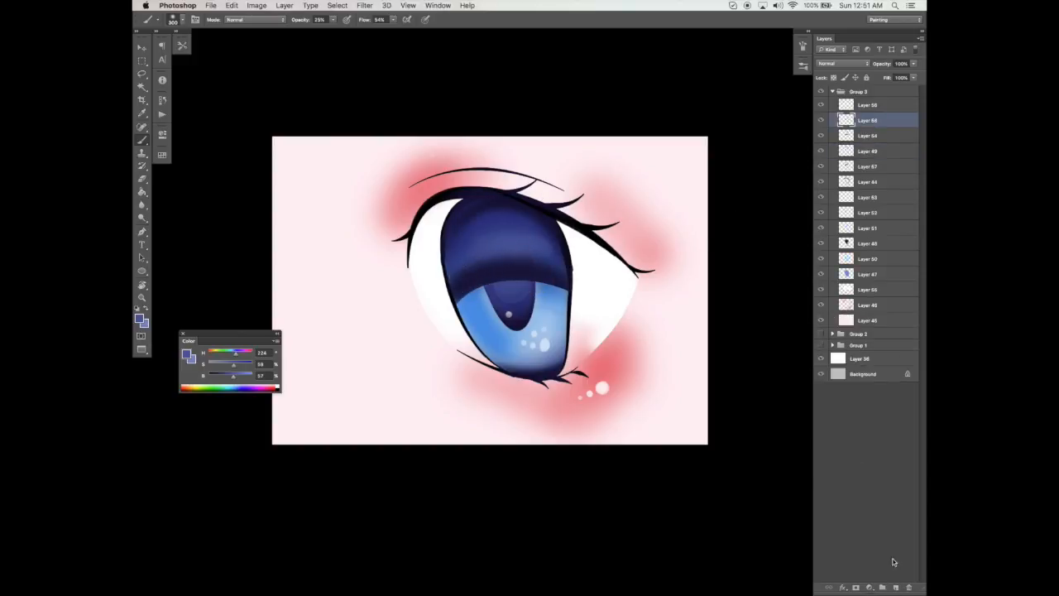
left_click(850, 245)
left_click(824, 244)
left_click(823, 244)
- Add a new layer directly above the blue iris base layer, Layer 47
left_click(866, 260)
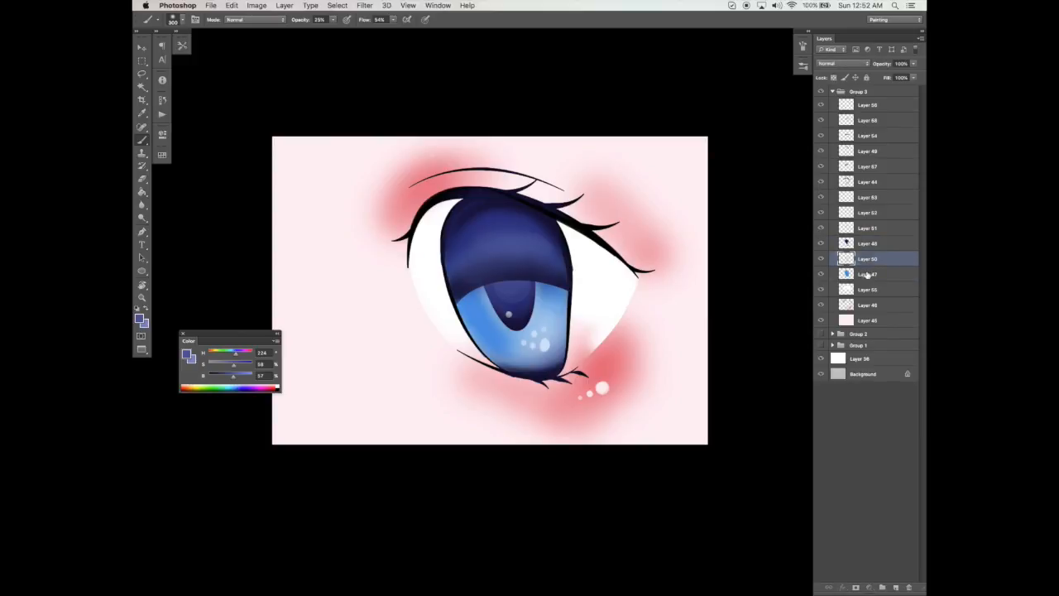
left_click(867, 275)
left_click(866, 289)
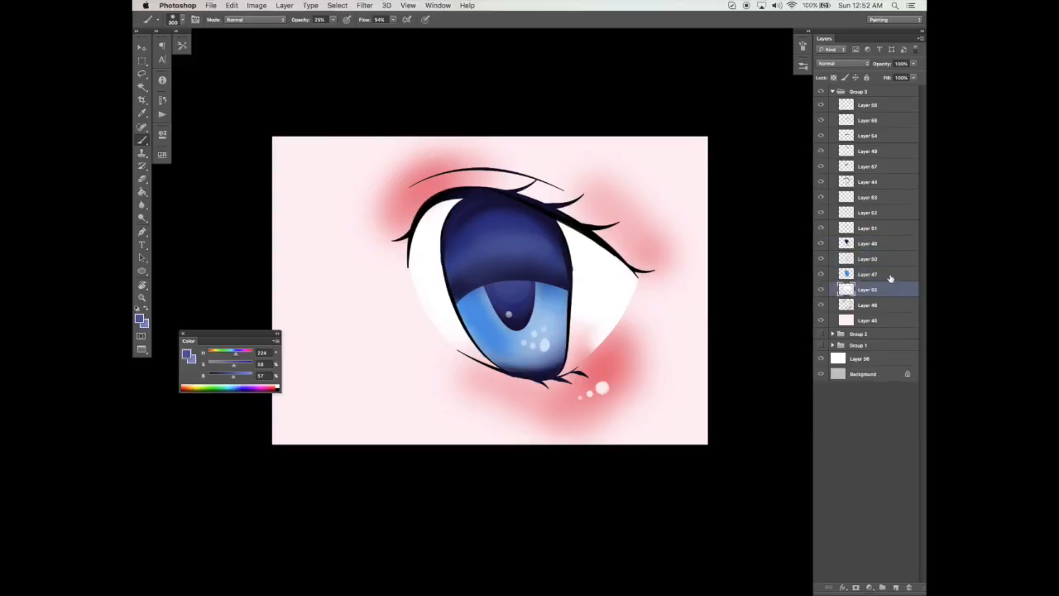
left_click(900, 588)
left_click_drag(846, 275, 846, 296)
- Sample dark blue from the upper iris and softly shade the light blue area around the pupil at 25% opacity
left_click(455, 303, "alt")
left_click(465, 256, "alt")
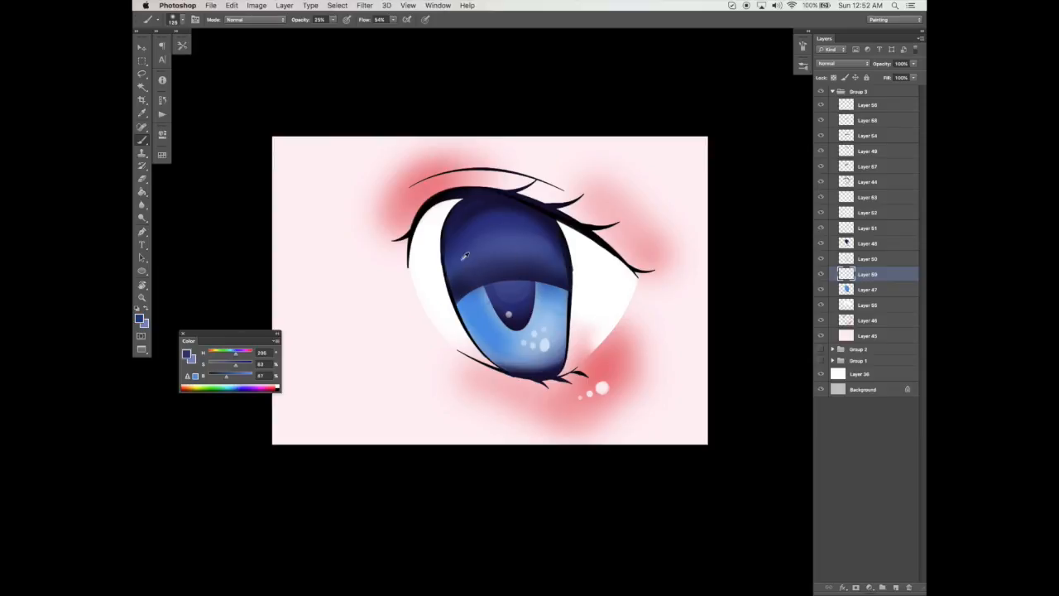
key("]")
key("]")
mouse_move(496, 331)
left_mouse_down()
mouse_move(518, 270)
mouse_move(515, 302)
mouse_move(469, 280)
mouse_move(503, 338)
mouse_move(466, 271)
mouse_move(498, 335)
left_mouse_up()
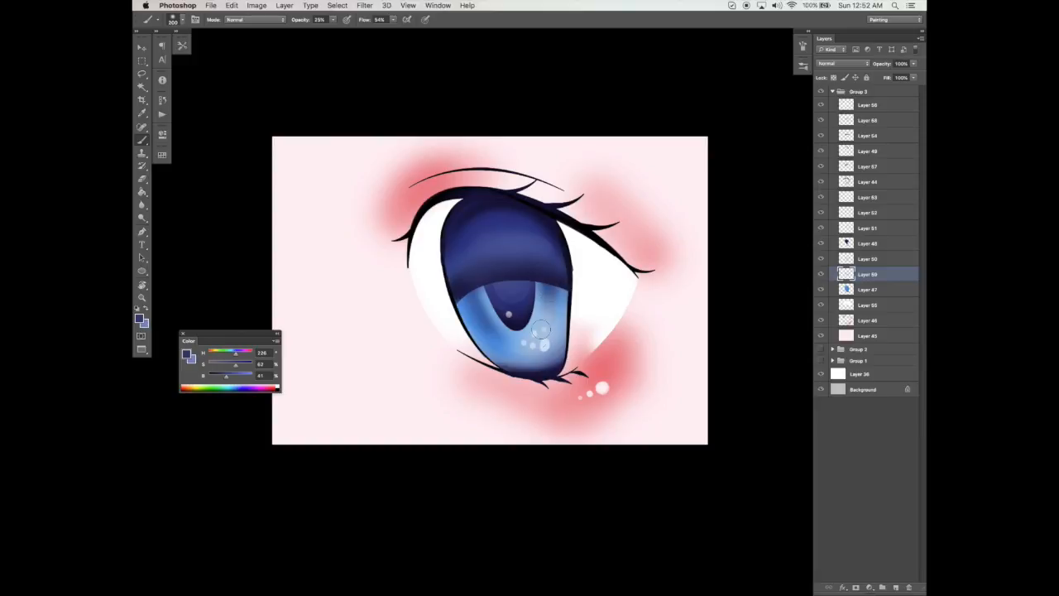
left_click(530, 341)
left_click(540, 332)
- Erase excess dark shading around the pupil and lower the eraser's hardness for softer edges
key("e")
left_click_drag(530, 280, 490, 324)
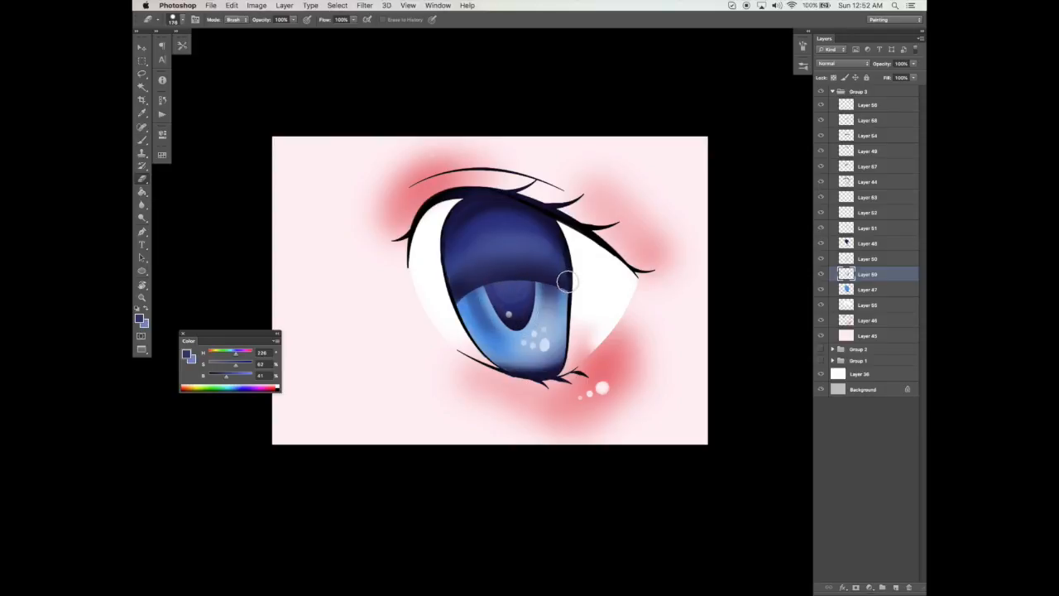
left_click(801, 46)
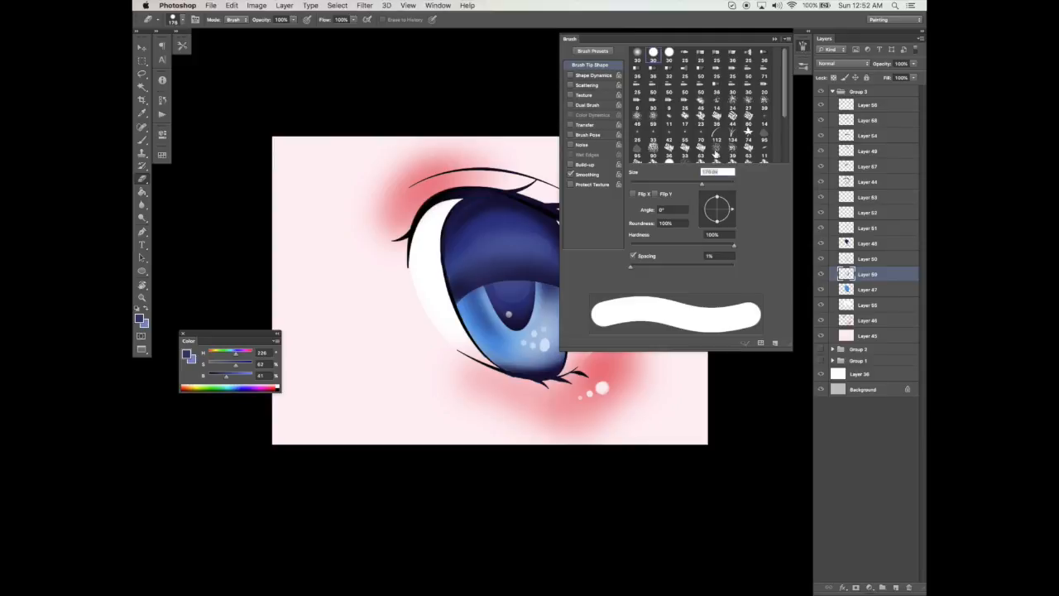
left_click(690, 247)
left_click(776, 39)
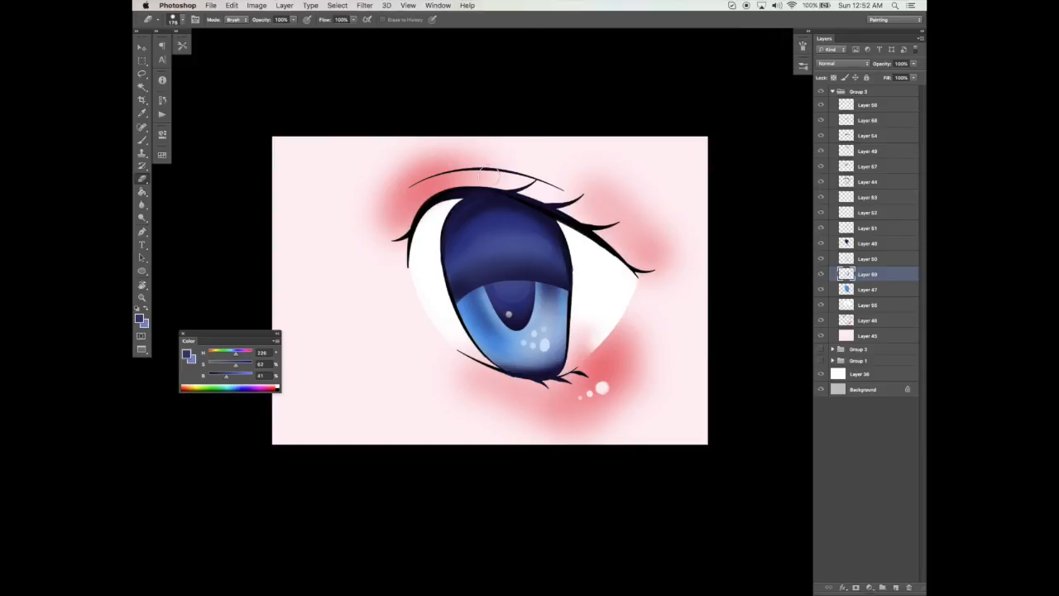
- Build up dark blue streaks on both sides of the pupil below the shadow band and clean their edges with the softened eraser
key("b")
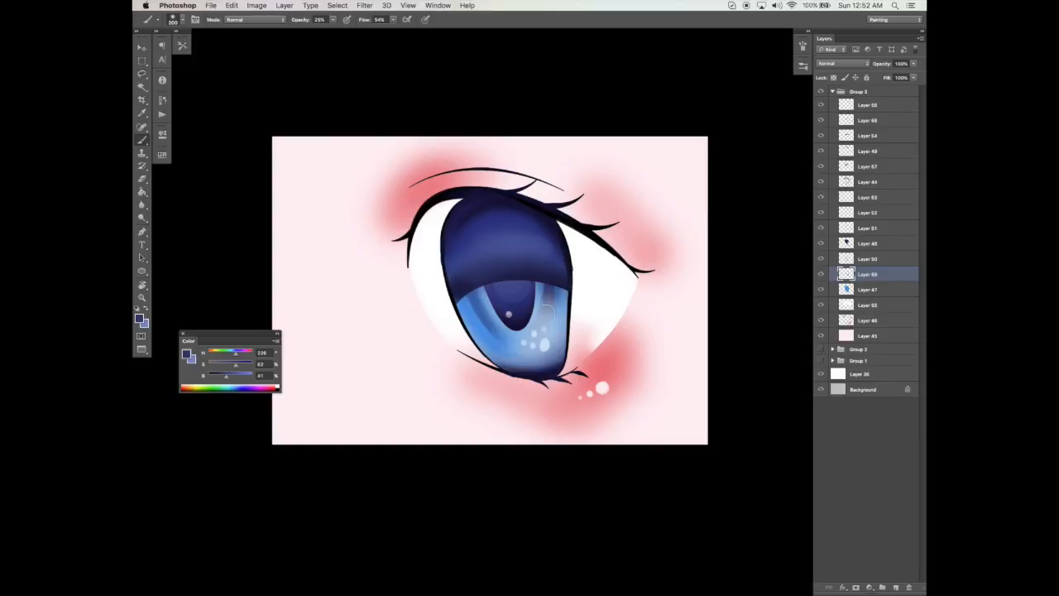
key("e")
mouse_move(497, 333)
left_mouse_down()
mouse_move(475, 309)
mouse_move(482, 334)
left_mouse_up()
left_click_drag(549, 405, 543, 404)
key("v")
left_click_drag(570, 329, 569, 327)
key("b")
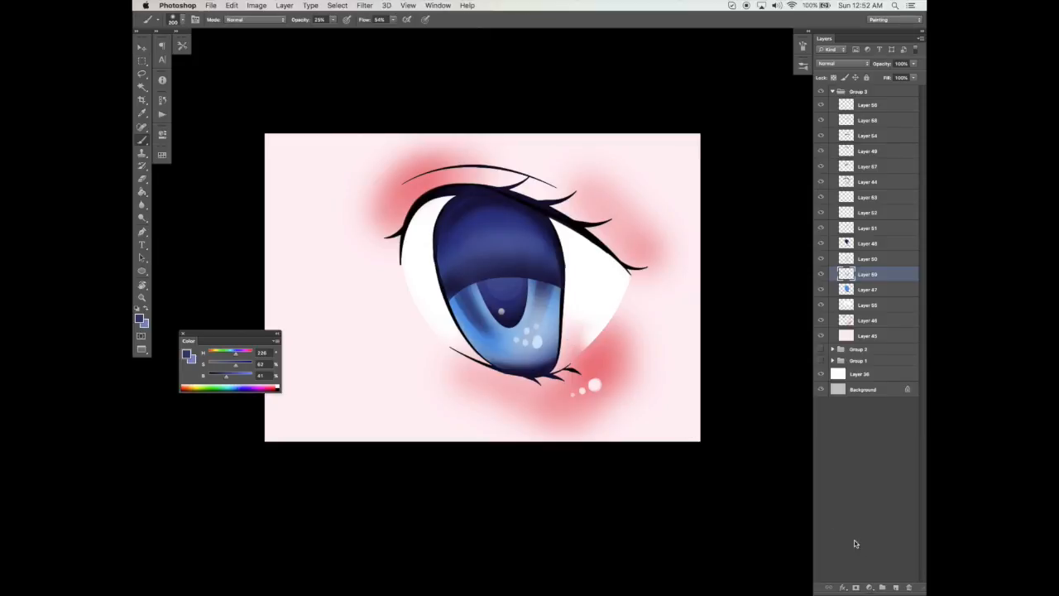
- Add a new layer at the top of the eye's layer group and switch the painting colour to white
left_click(895, 588)
key("super+shift+bracketright")
key("x")
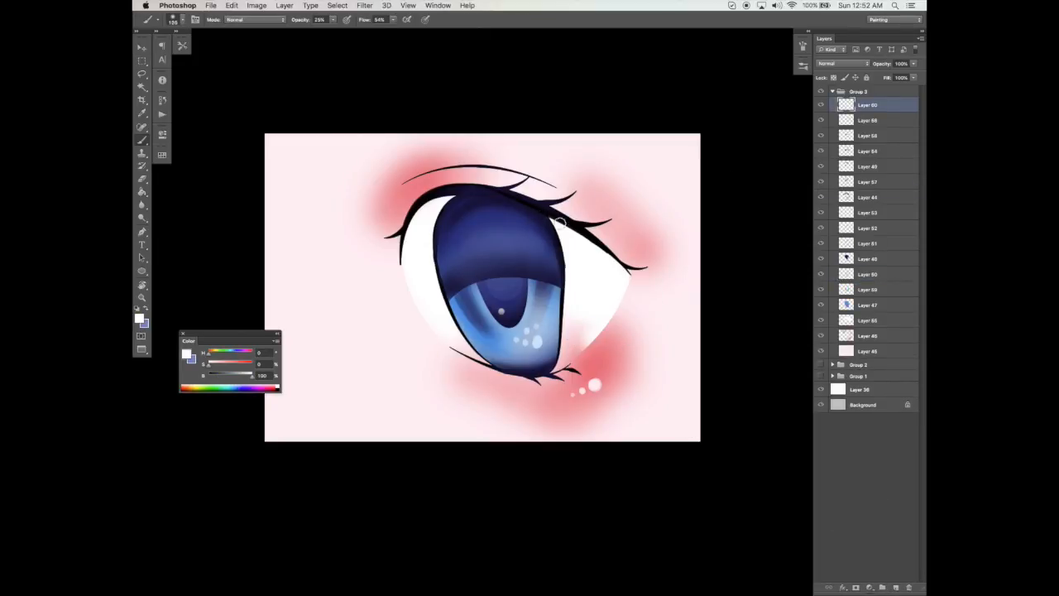
- Undo the test dabs on the upper iris and set the brush opacity to 100%
left_click(803, 46)
left_click(802, 45)
left_click(538, 247)
left_click(539, 247)
key("super+z")
left_click_drag(333, 21, 388, 26)
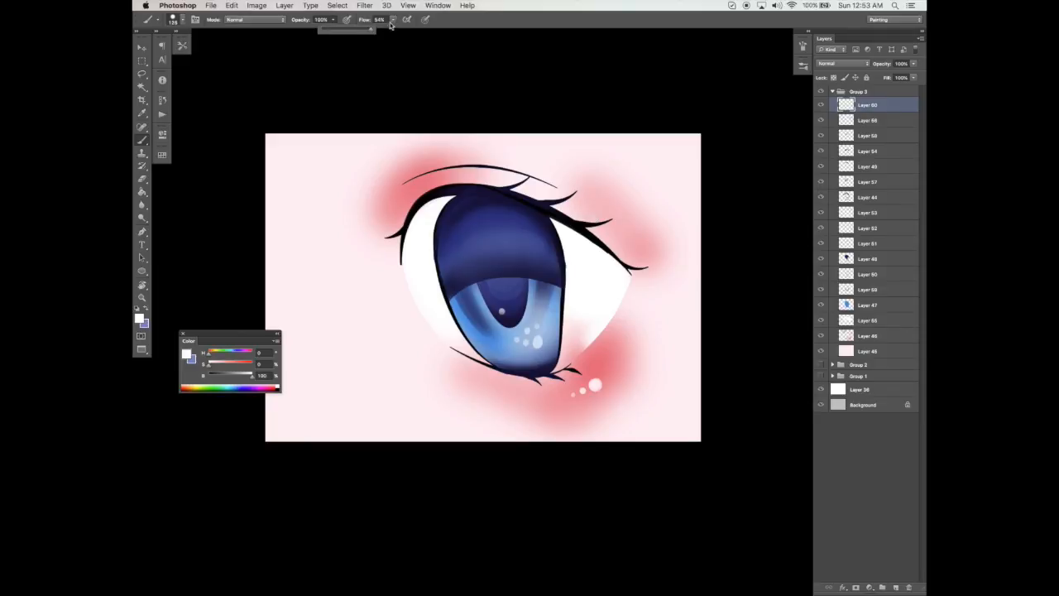
- Try to paint a white highlight on the upper iris and trim its edge with the eraser
left_click(540, 245)
left_click(539, 245)
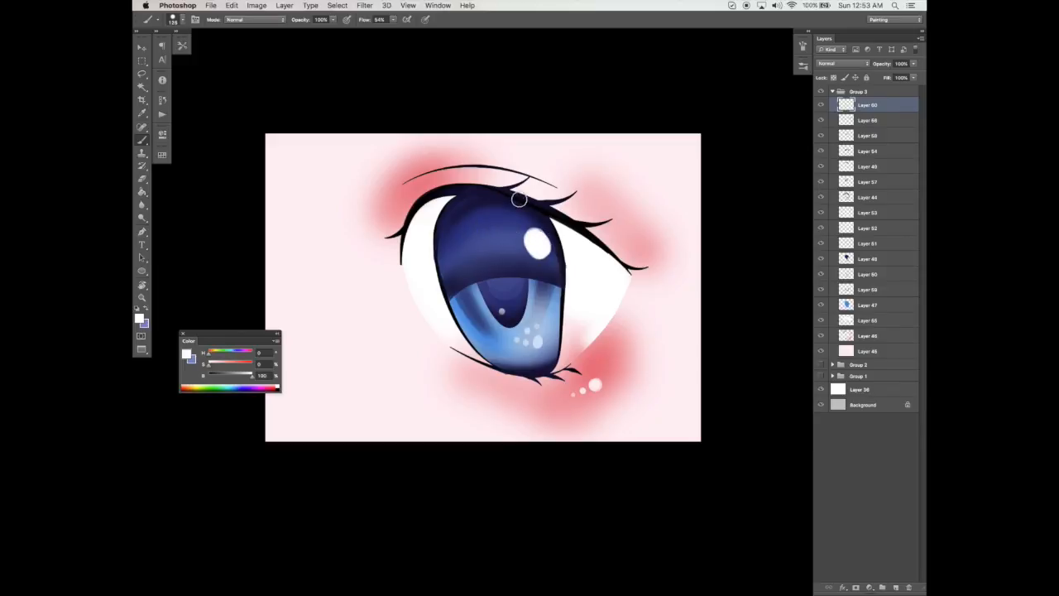
key("e")
left_click_drag(552, 228, 536, 257)
key("b")
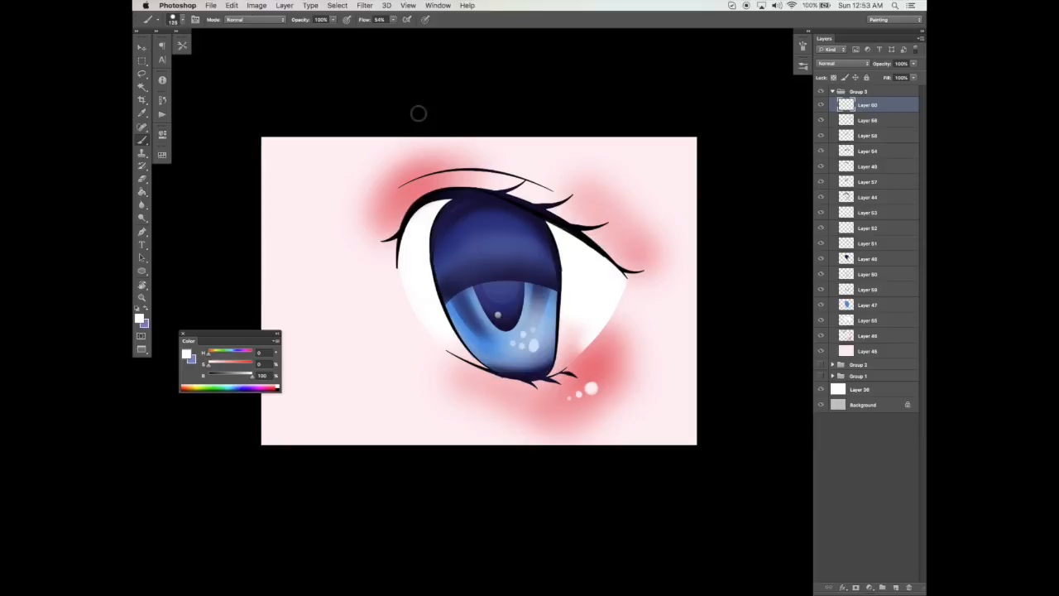
- Enlarge the brush, flatten its tip into an oval angled at -56°, and stamp a large white highlight on the upper iris
left_click(393, 19)
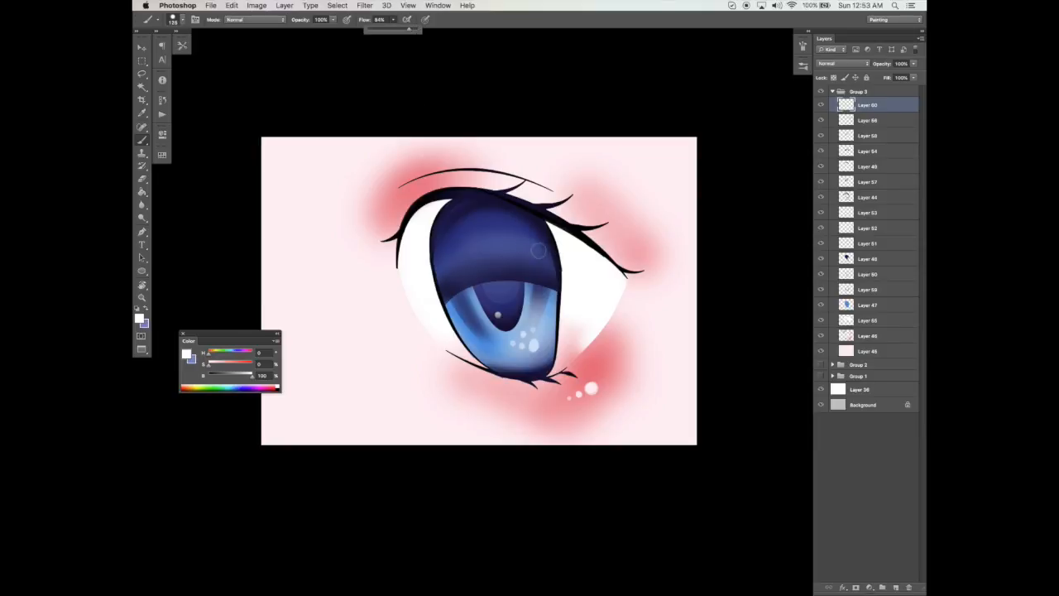
left_click(543, 249)
key("bracketright")
key("bracketright")
key("bracketright")
left_click(803, 46)
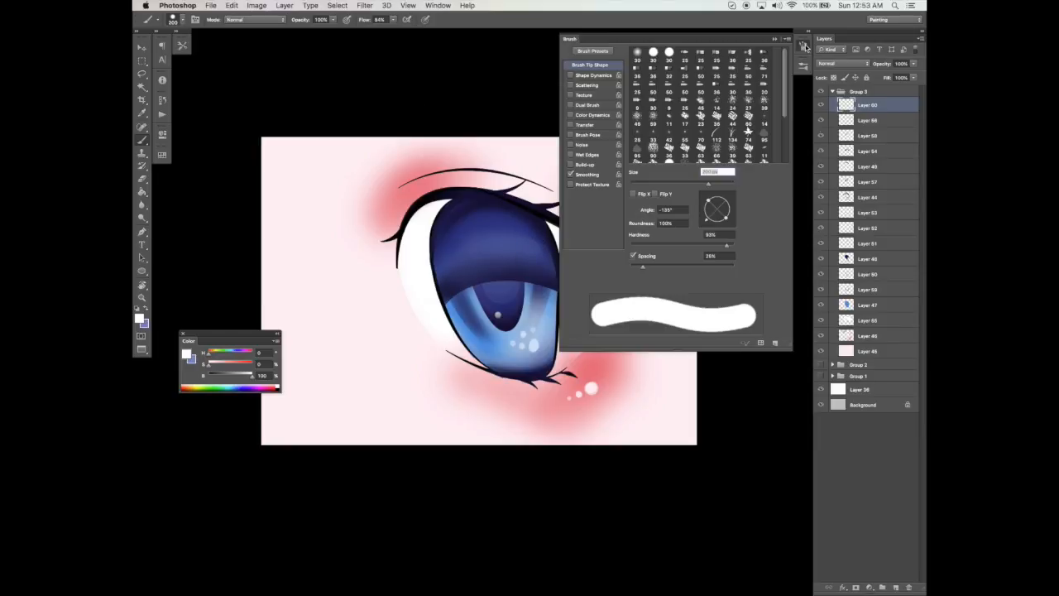
left_click_drag(708, 200, 712, 204)
left_click(726, 222)
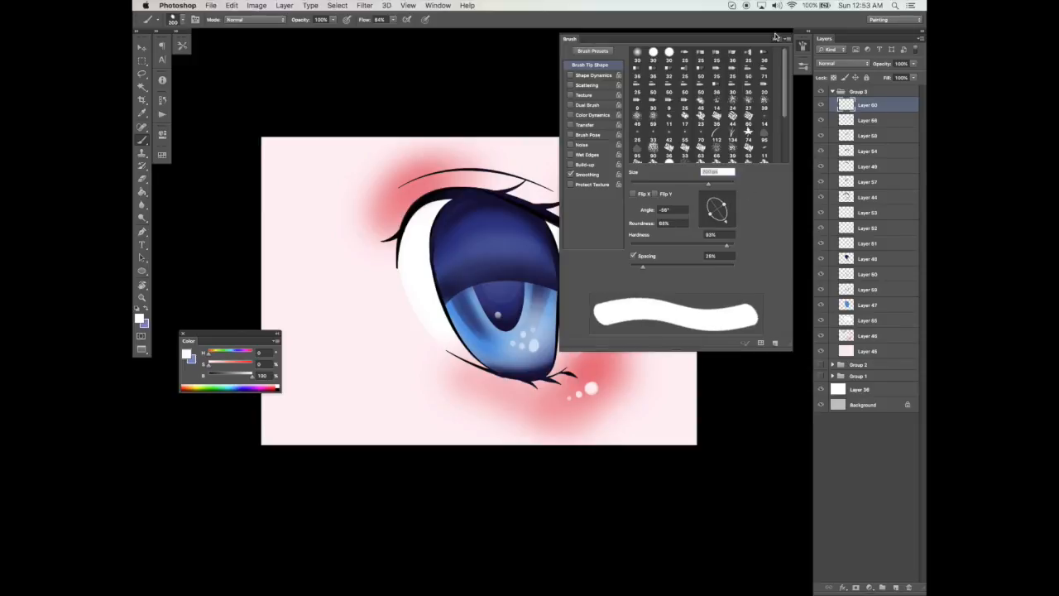
left_click(777, 37)
left_click(535, 246)
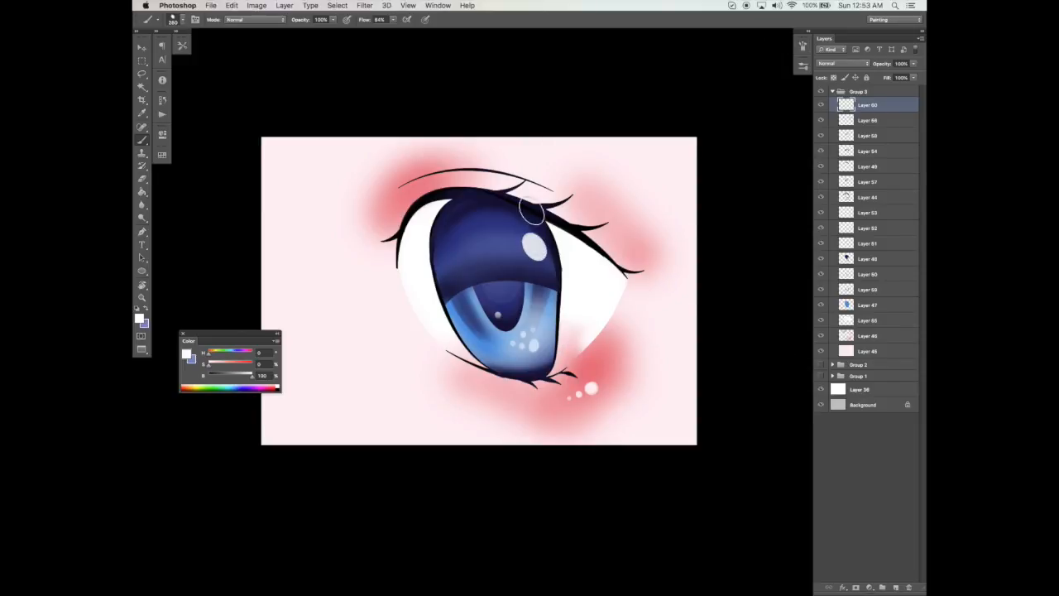
- Make the brush tip round and much smaller, and dab a small white dot beside the large oval highlight
key("bracketleft")
key("bracketleft")
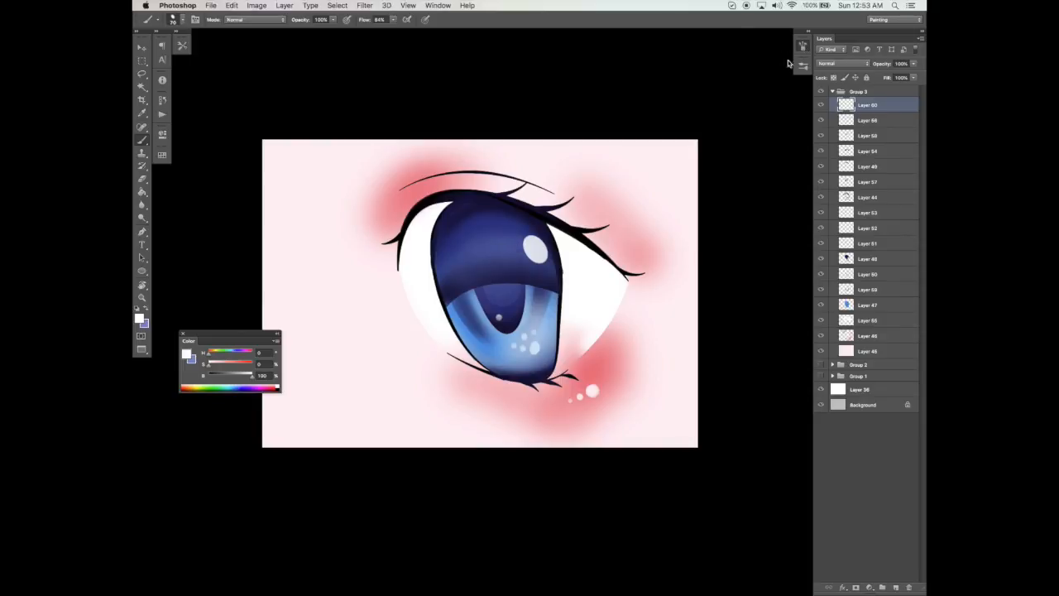
left_click(801, 46)
left_click_drag(722, 205, 730, 199)
left_click(774, 39)
key("bracketleft")
scroll(649, 315, "left", 1)
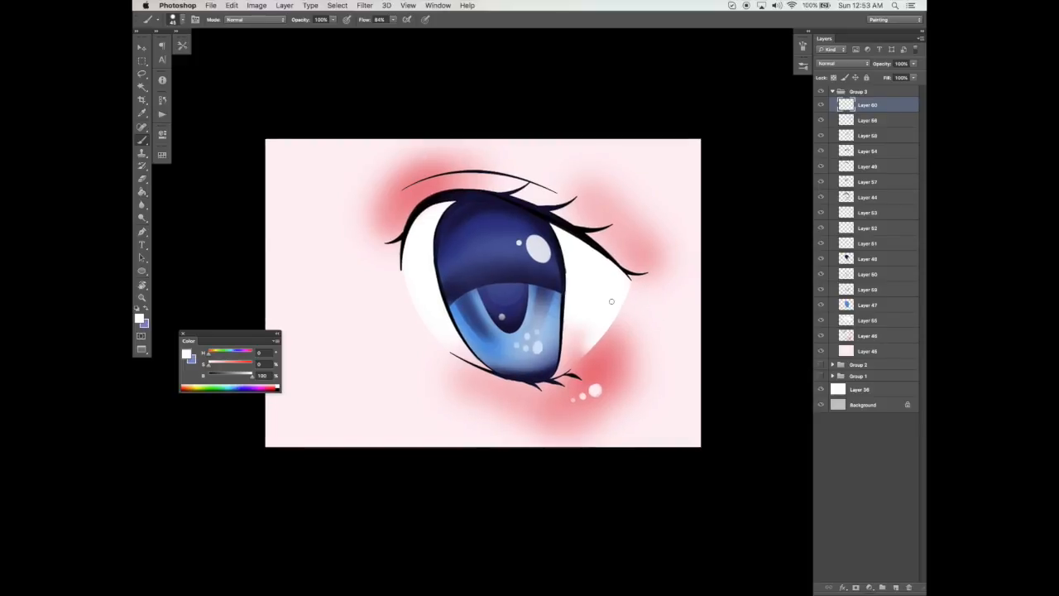
- Load the blue iris layer's outline as a selection, add a new layer above it, and choose a purple colour
scroll(611, 301, "left", 1)
left_click(865, 304)
left_click(845, 304, "super")
left_click(895, 586)
key("super+h")
left_click(236, 354)
- Paint a purple glow over the lower iris with a large soft brush and lower the layer's opacity to 63%
left_click(803, 47)
left_click(632, 245)
left_click(774, 39)
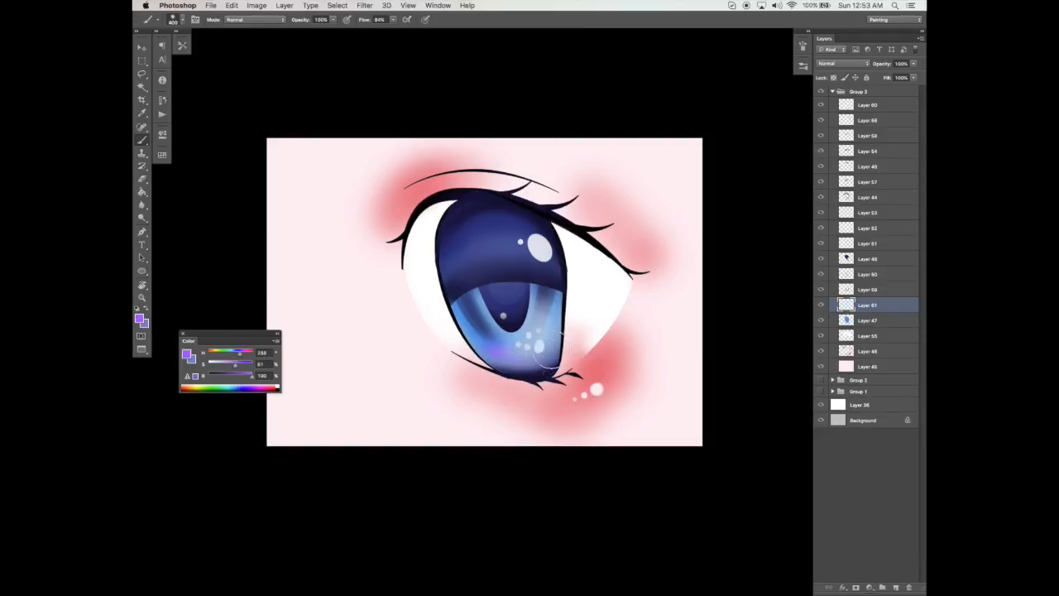
left_click_drag(914, 64, 898, 76)
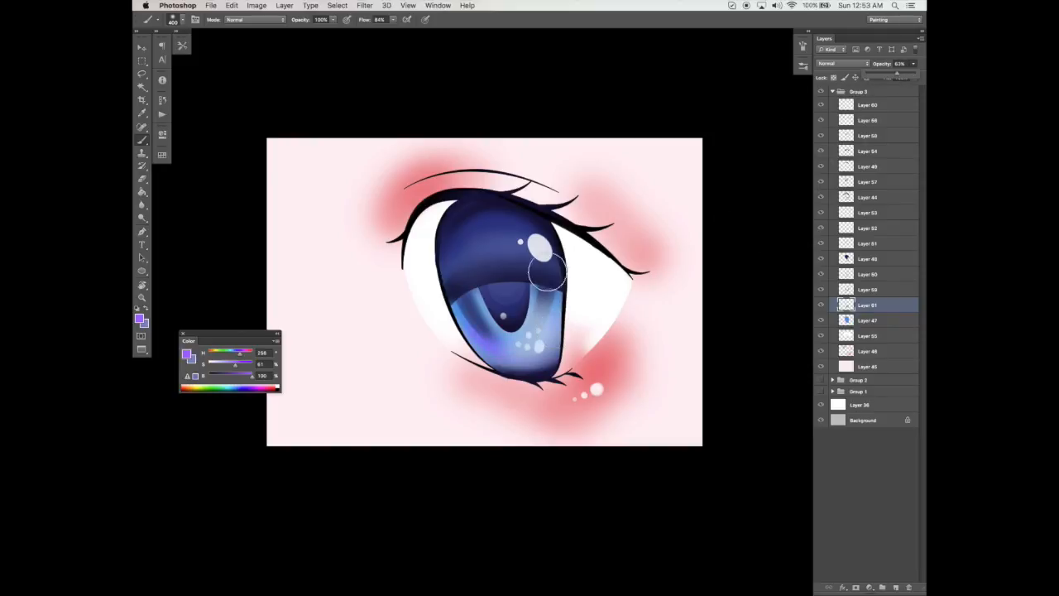
scroll(655, 439, "up", 2)
key("v")
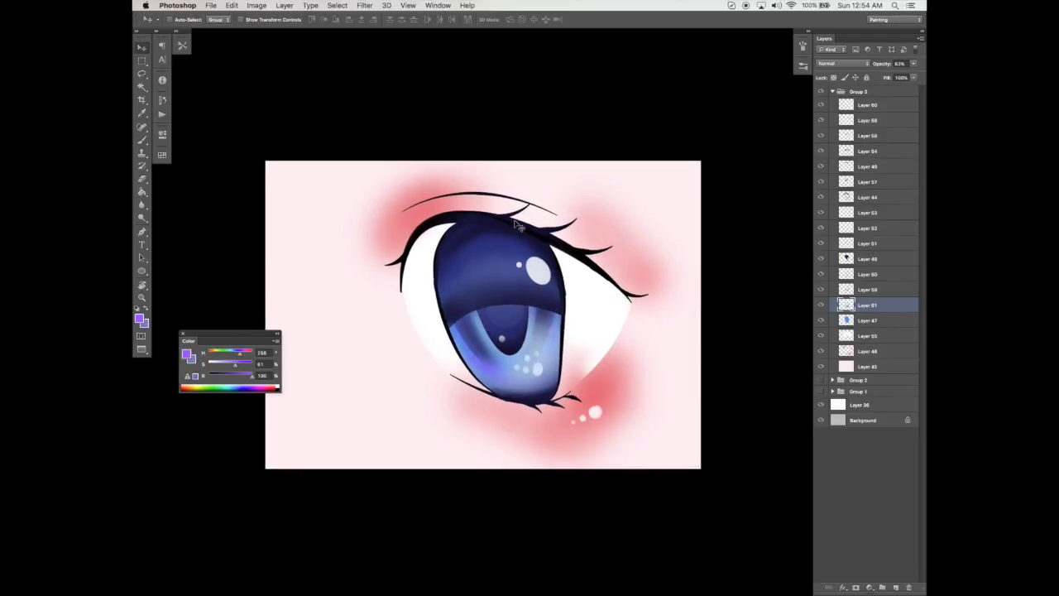
- Add a new layer at the top of the eye's group and set up a small brush with Shape Dynamics
left_click(872, 108)
key("b")
left_click(896, 587)
left_click(802, 47)
left_click(595, 75)
left_click(604, 66)
left_click(775, 39)
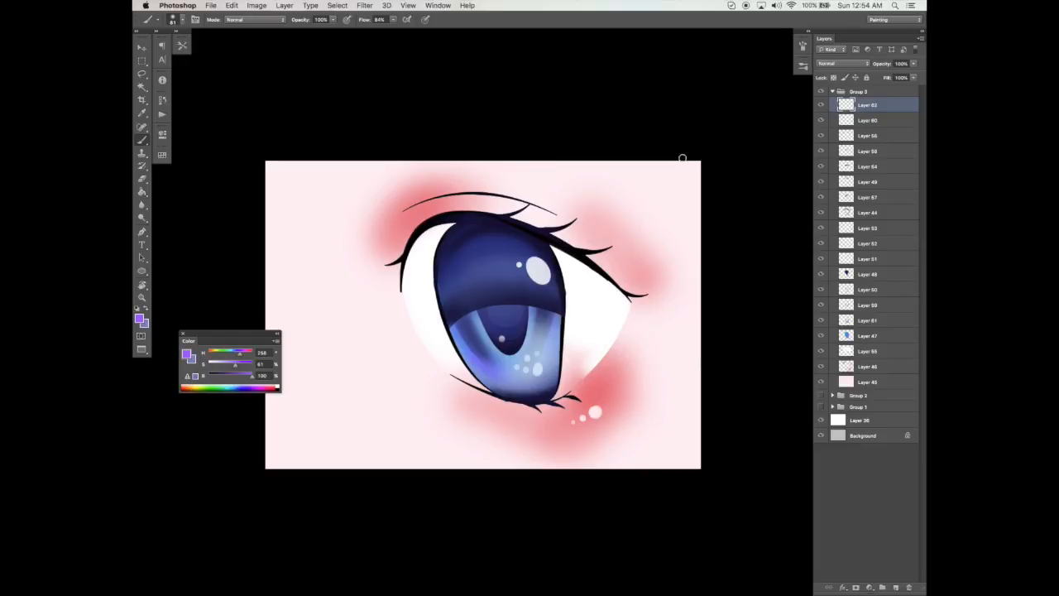
- Sample blue from the iris, darken it, and stroke a curved pen path along the upper lash line with it
left_click(478, 319, "alt")
left_click_drag(245, 378, 234, 377)
key("p")
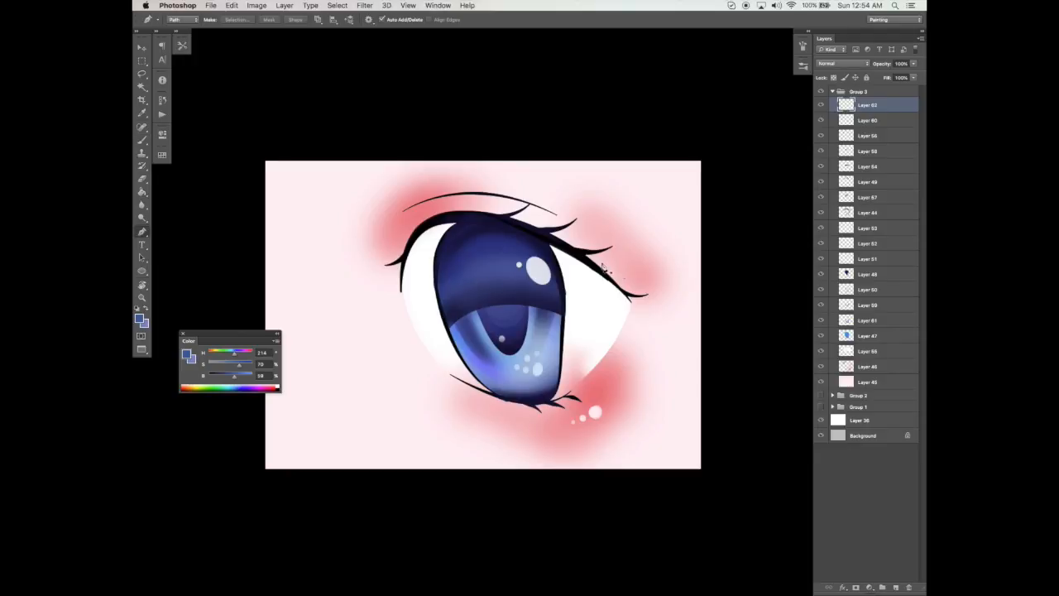
left_click(625, 293)
left_click_drag(447, 217, 341, 223)
key("super+g")
key("super+z")
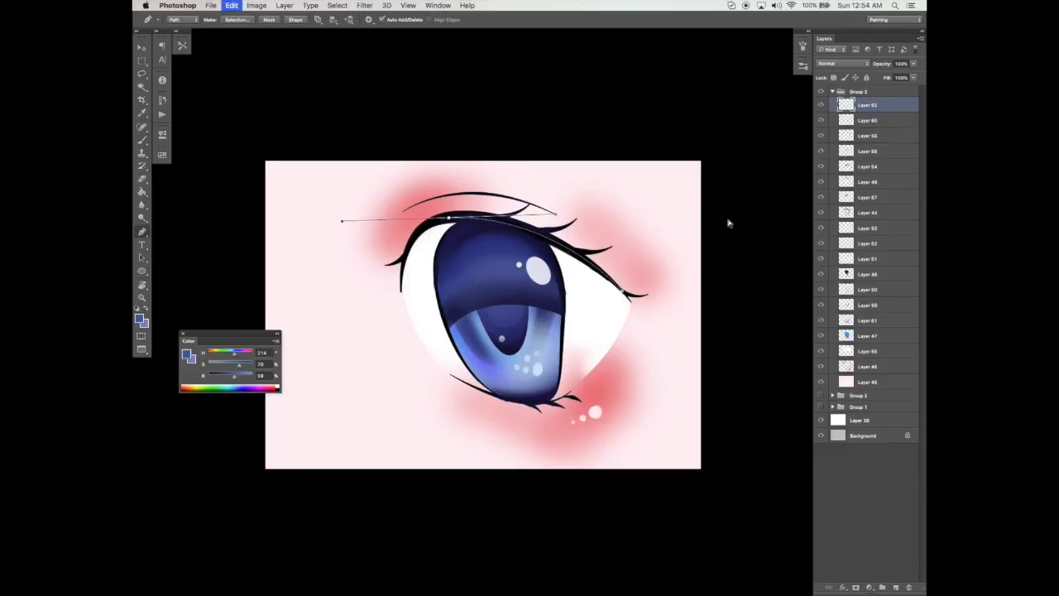
key("Return")
- Enlarge the eraser and soften the blue highlight stroke along the upper lash line
key("e")
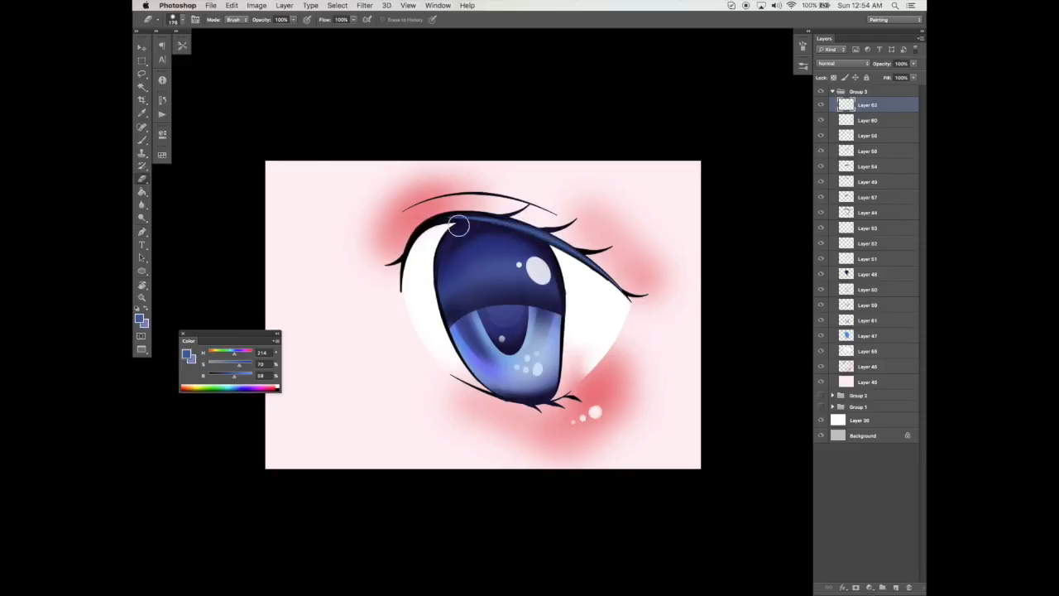
left_click_drag(811, 46, 807, 46)
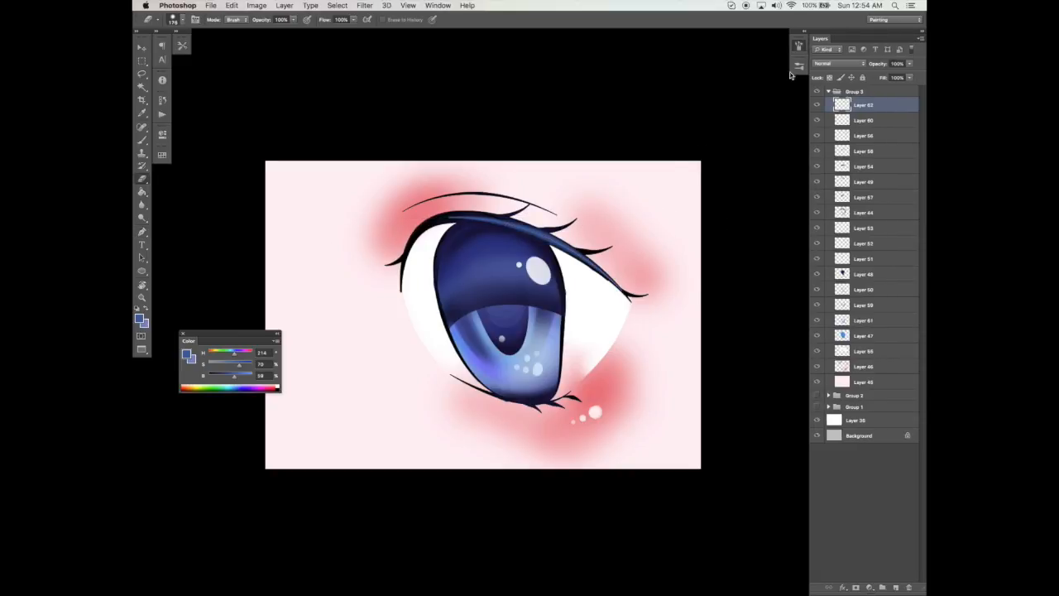
left_click(800, 46)
left_click(770, 39)
key("bracketright")
key("bracketright")
key("bracketright")
key("bracketright")
key("bracketright")
key("bracketright")
key("bracketright")
key("bracketright")
key("bracketright")
key("bracketright")
key("bracketright")
key("bracketright")
key("bracketright")
key("bracketright")
key("bracketright")
key("bracketright")
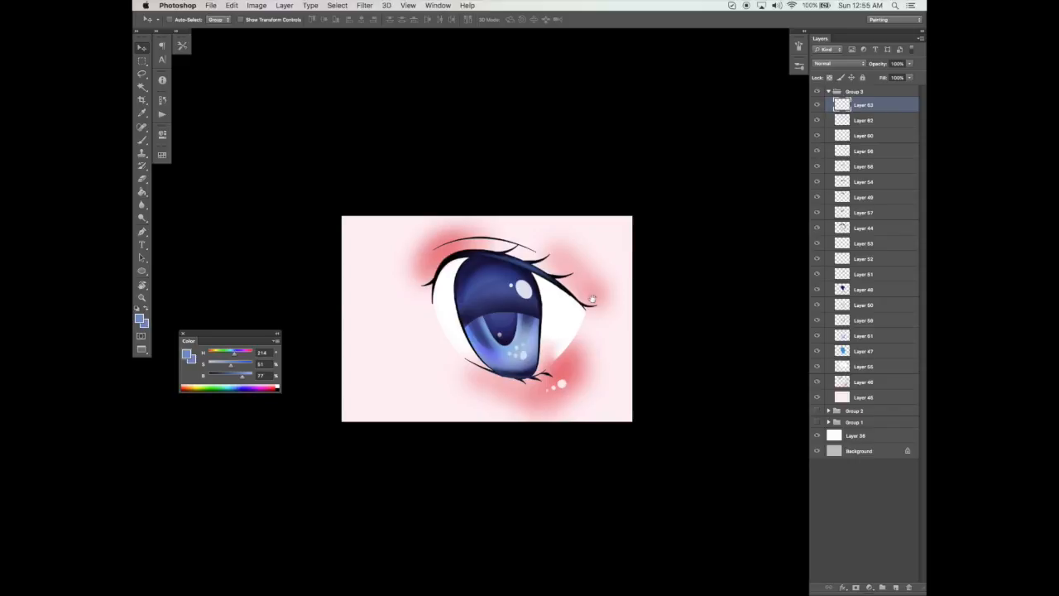
- Add a new top layer, sample the near-black lash colour, and softly shade the eye whites with a large brush
key("z")
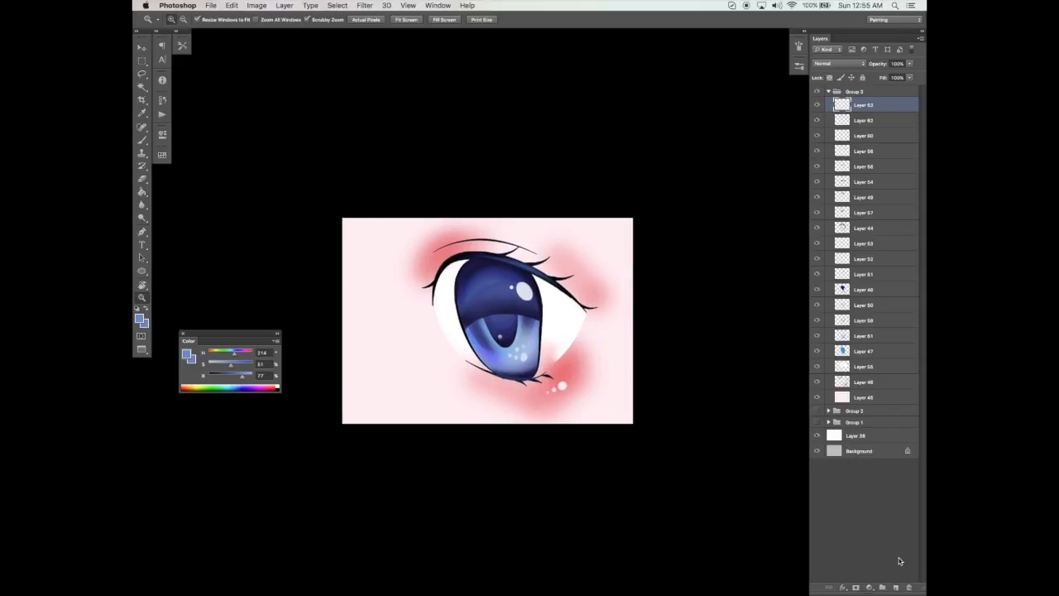
left_click(897, 586)
key("b")
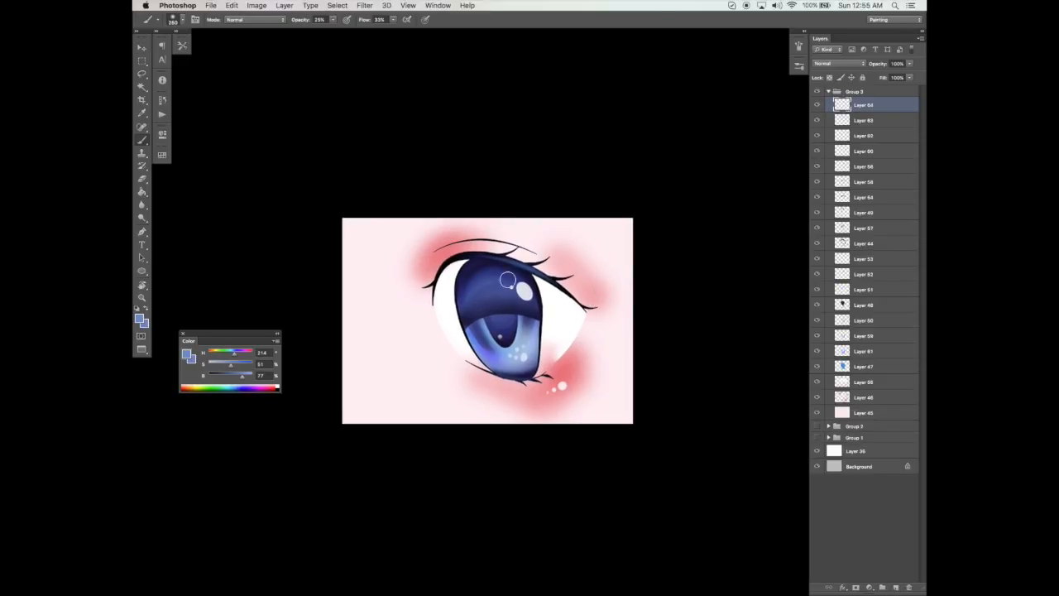
left_click(470, 252, "alt")
key("bracketright")
key("bracketright")
key("bracketright")
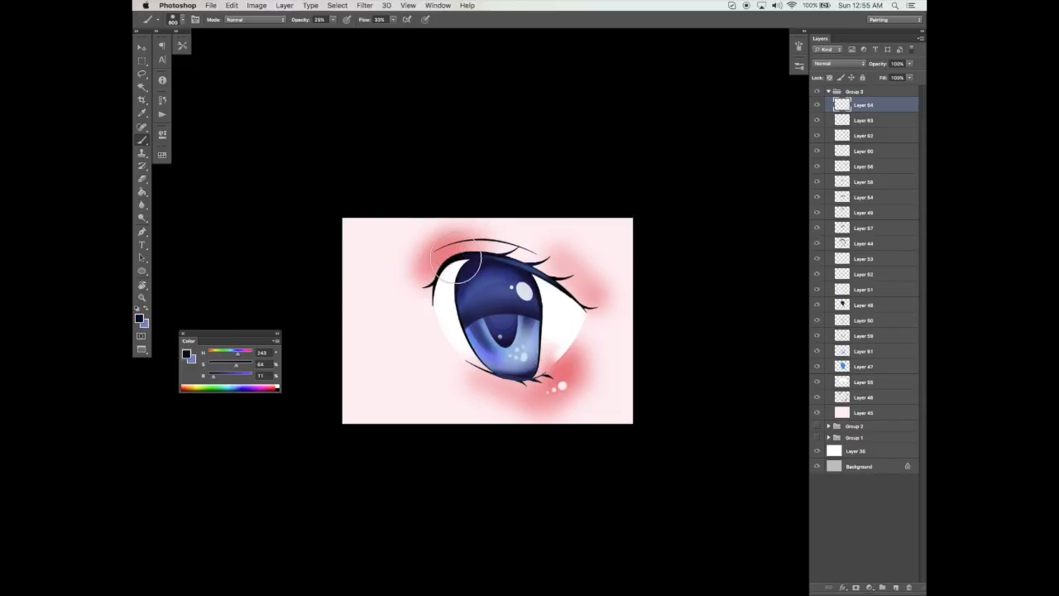
left_click(453, 276)
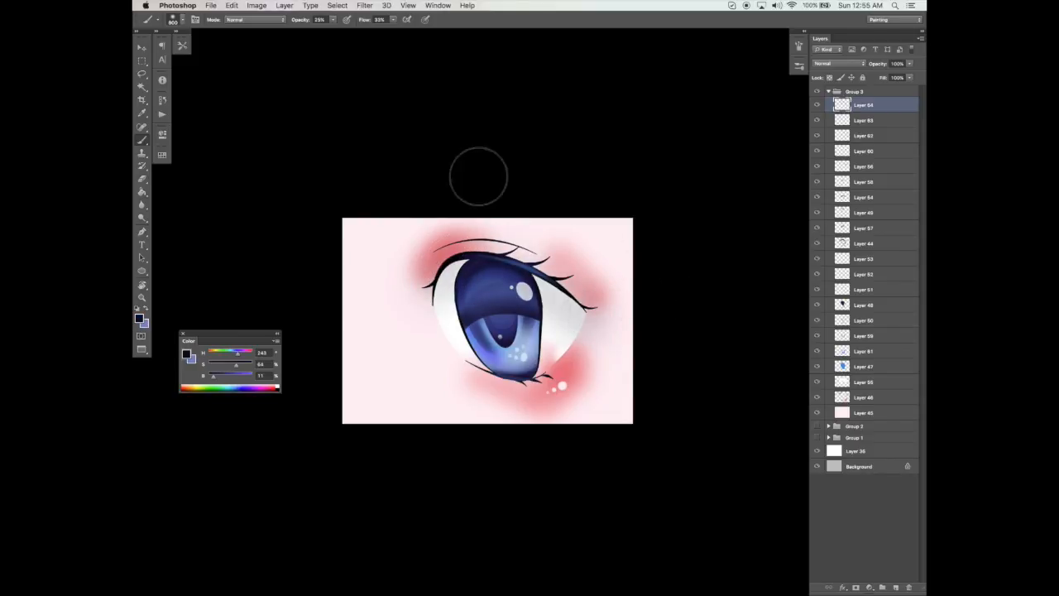
- Raise the brush opacity and flow, and try a darker shadow across the eye beneath the upper lashes
left_click(333, 19)
left_click(393, 19)
left_click(405, 29)
left_click_drag(424, 296, 586, 318)
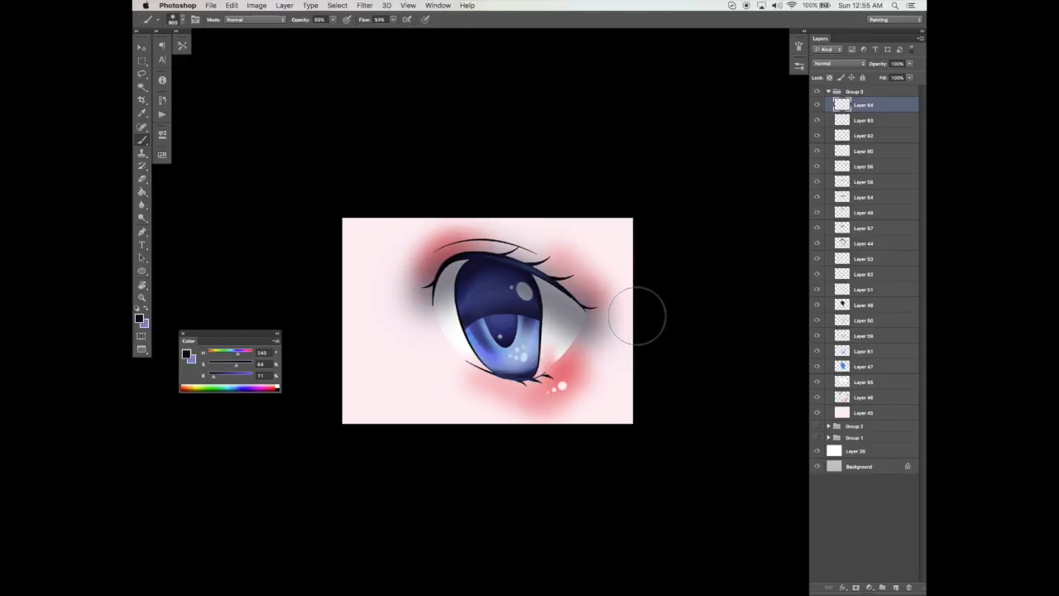
left_click_drag(634, 317, 612, 329)
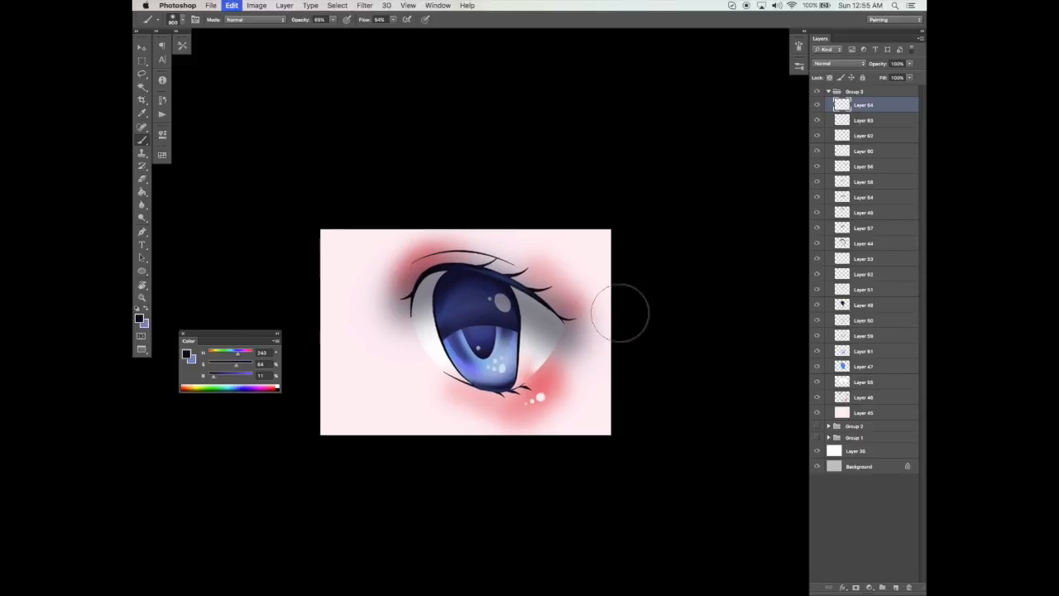
key("ctrl+z")
- Set the shadow layer's blending mode to Multiply and brush a dark shadow beneath the upper lashes over both eye whites
left_click(837, 63)
left_click(827, 88)
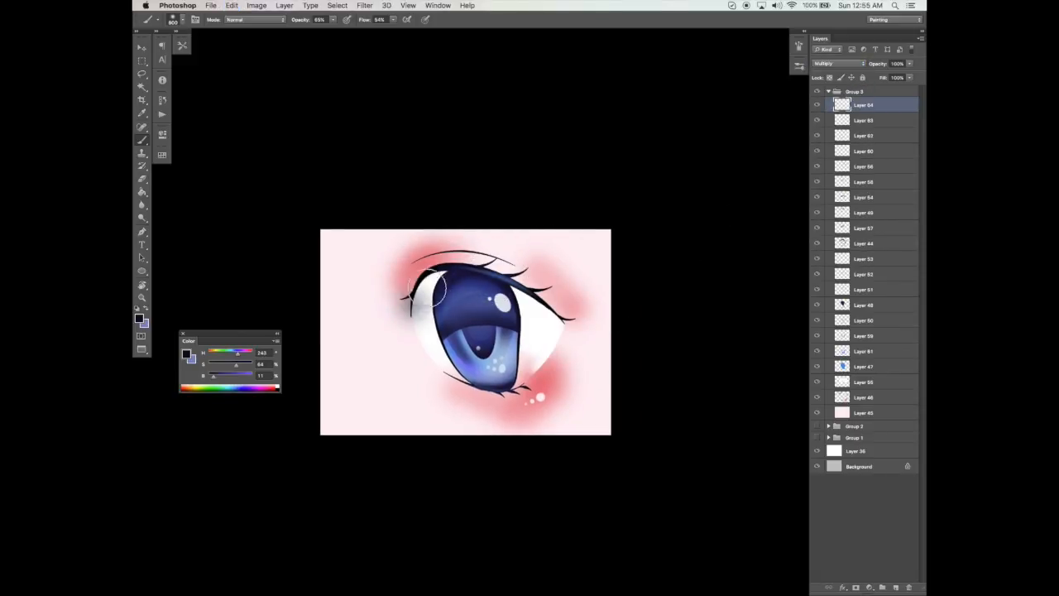
left_click_drag(409, 293, 583, 313)
mouse_move(422, 290)
left_mouse_down()
mouse_move(592, 311)
mouse_move(597, 326)
left_mouse_up()
key("r")
key("super+a")
key("super+x")
key("b")
mouse_move(395, 324)
left_mouse_down()
mouse_move(404, 300)
mouse_move(593, 321)
left_mouse_up()
- Try to erase the shadow spilling past the short end of the upper lash line with a soft eraser
key("r")
left_click_drag(376, 362, 396, 404)
key("e")
left_click_drag(392, 299, 401, 379)
left_click_drag(404, 299, 417, 372)
key("super+z")
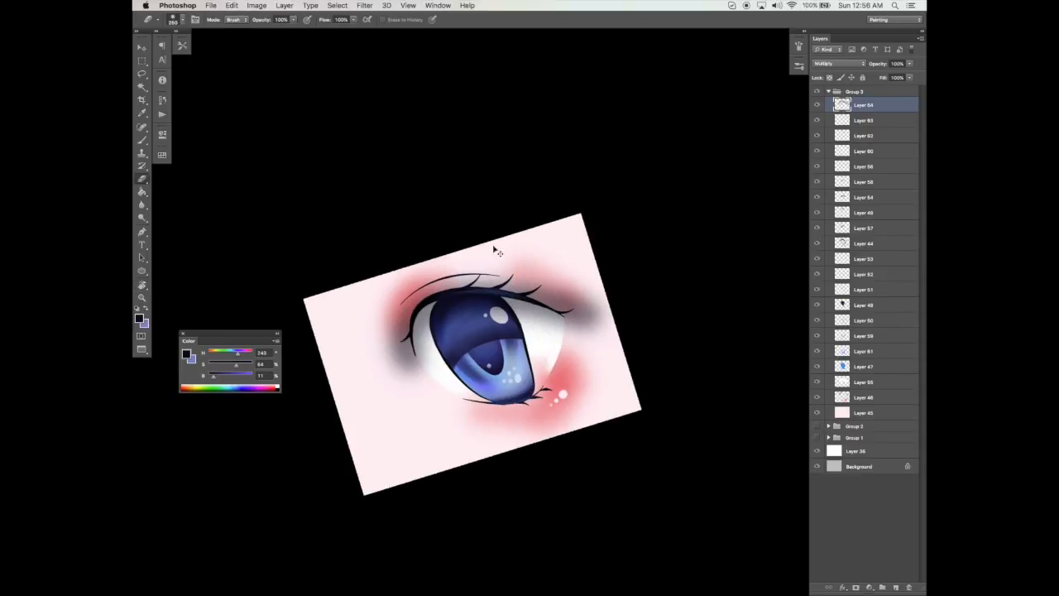
- Make the eraser's edge harder and erase the shadow that spills onto the skin beside the narrow eye white
left_click(802, 66)
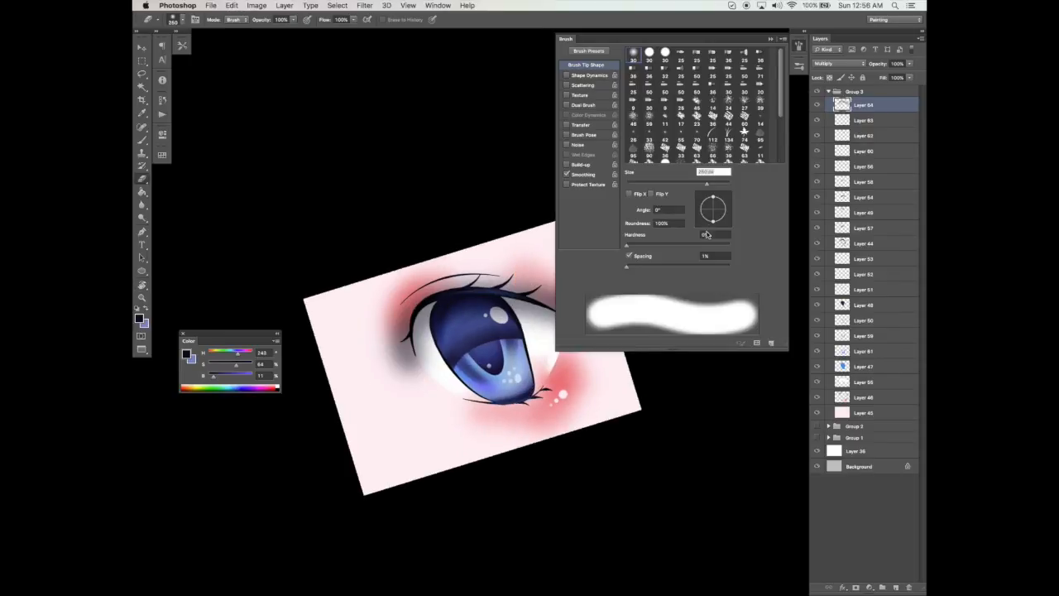
key("Escape")
key("p")
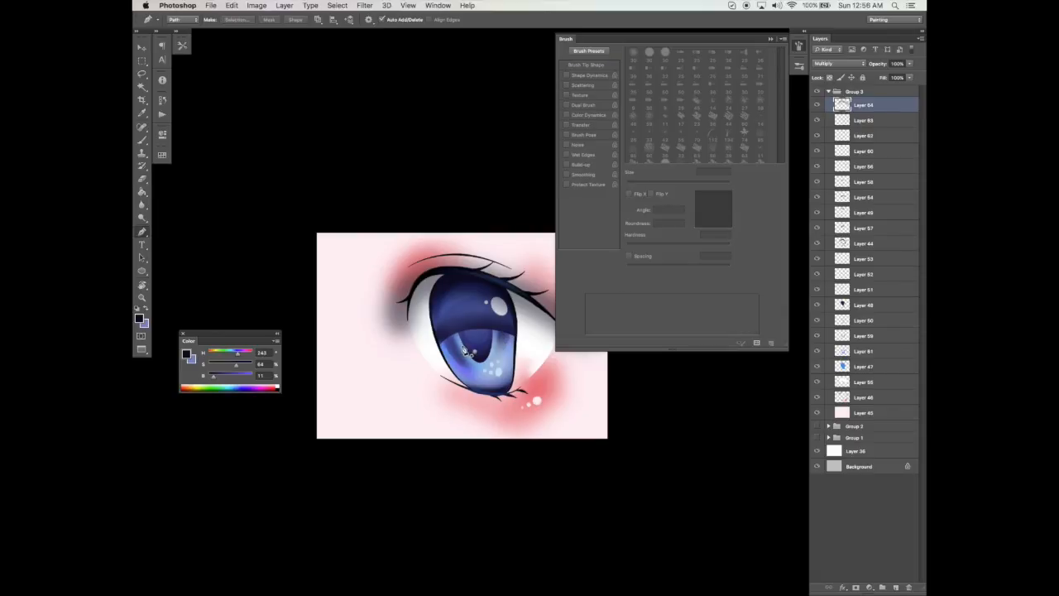
left_click(770, 39)
key("z")
left_click_drag(541, 288, 690, 237)
key("b")
left_click(798, 45)
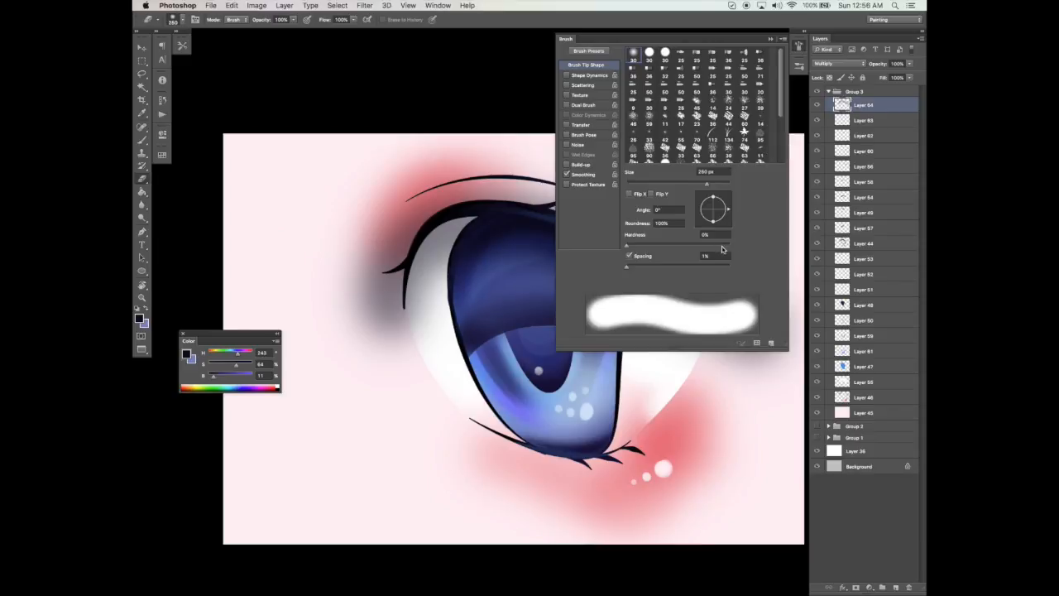
left_click(771, 39)
mouse_move(369, 307)
left_mouse_down()
mouse_move(381, 242)
mouse_move(389, 346)
mouse_move(375, 393)
left_mouse_up()
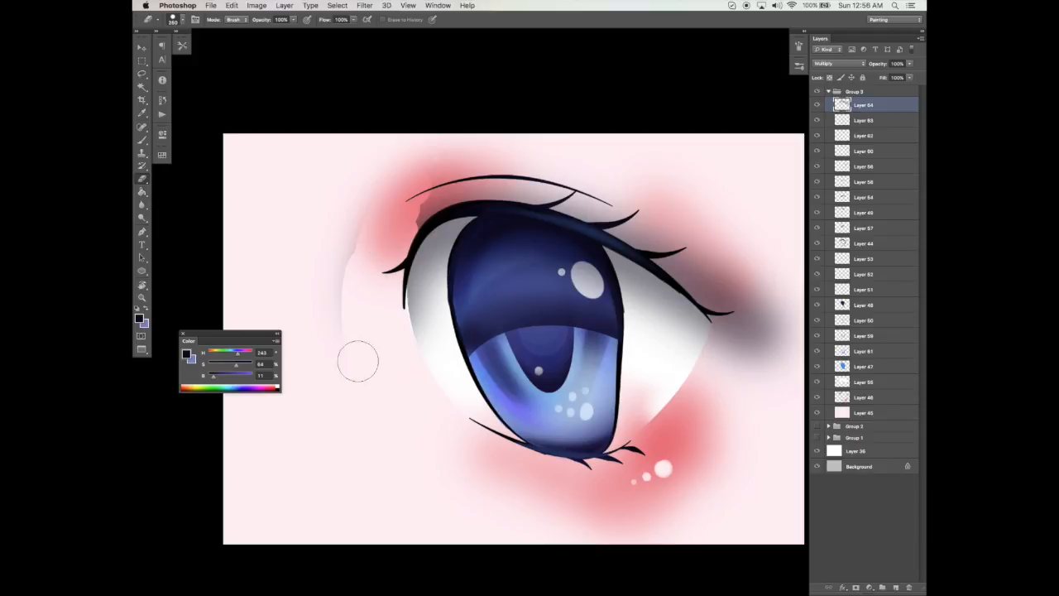
- Rotate the canvas and erase the shadow spilling above the upper lash line and past the long pointed eye corner
key("r")
mouse_move(369, 420)
left_mouse_down()
mouse_move(383, 439)
mouse_move(542, 504)
left_mouse_up()
key("e")
mouse_move(414, 213)
left_mouse_down()
mouse_move(384, 314)
mouse_move(393, 379)
mouse_move(400, 294)
mouse_move(500, 170)
left_mouse_up()
mouse_move(669, 80)
left_mouse_down()
mouse_move(486, 149)
mouse_move(471, 201)
mouse_move(790, 135)
left_mouse_up()
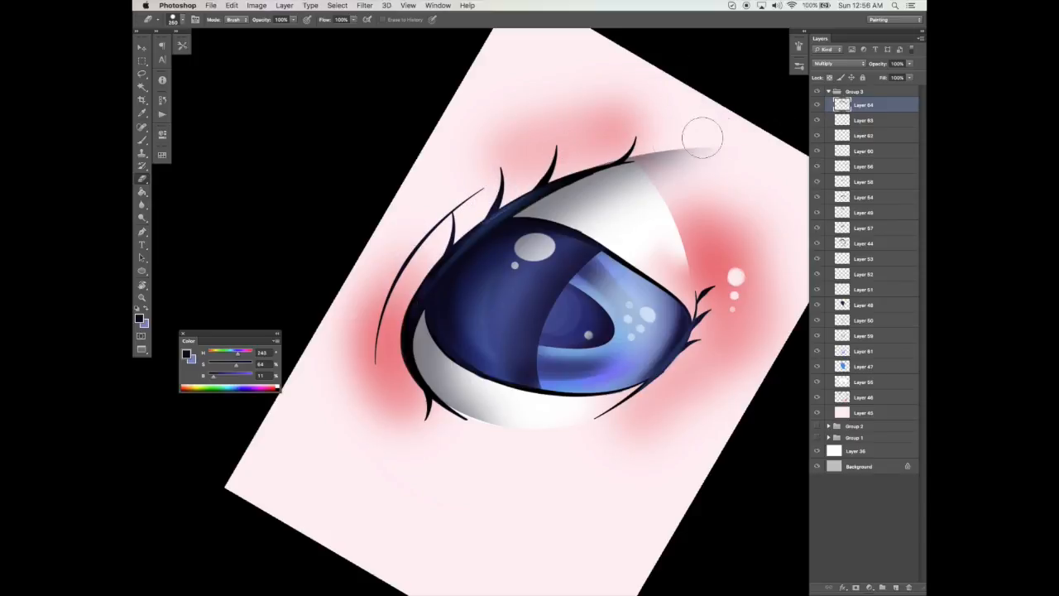
- Straighten the canvas and erase the remaining shadow from the skin around the pointed eye corner
key("Escape")
left_click_drag(753, 293, 612, 492)
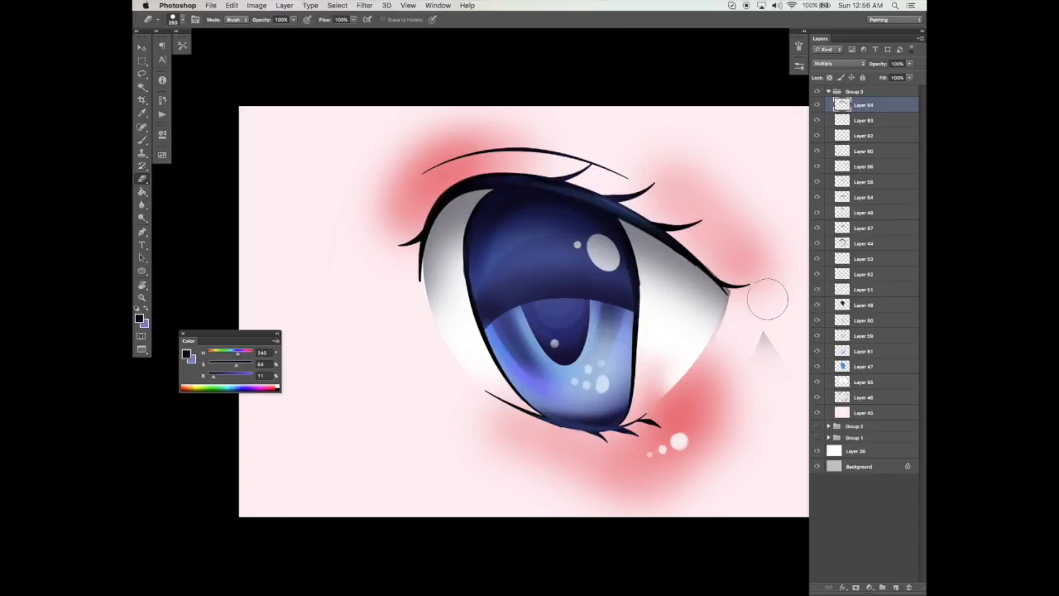
mouse_move(787, 315)
left_mouse_down()
mouse_move(695, 464)
mouse_move(613, 403)
left_mouse_up()
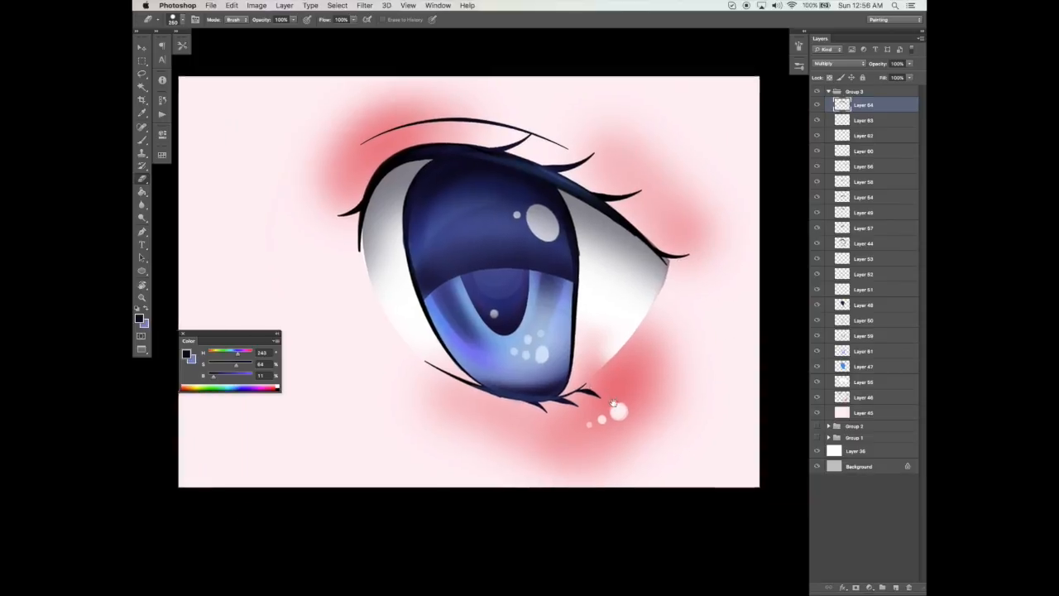
left_click_drag(689, 362, 707, 357)
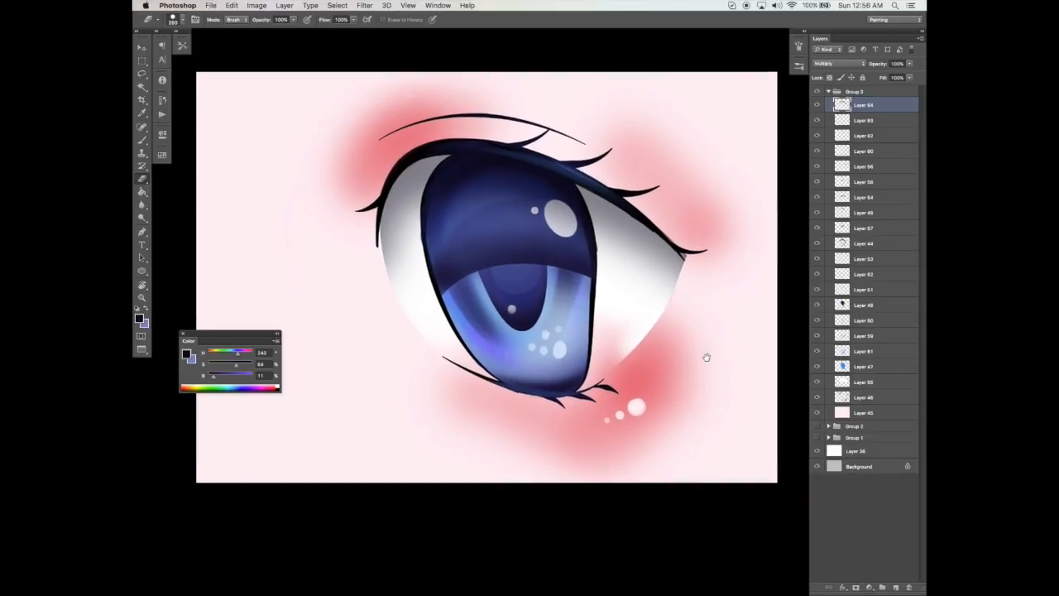
key("v")
scroll(704, 350, "down", 2)
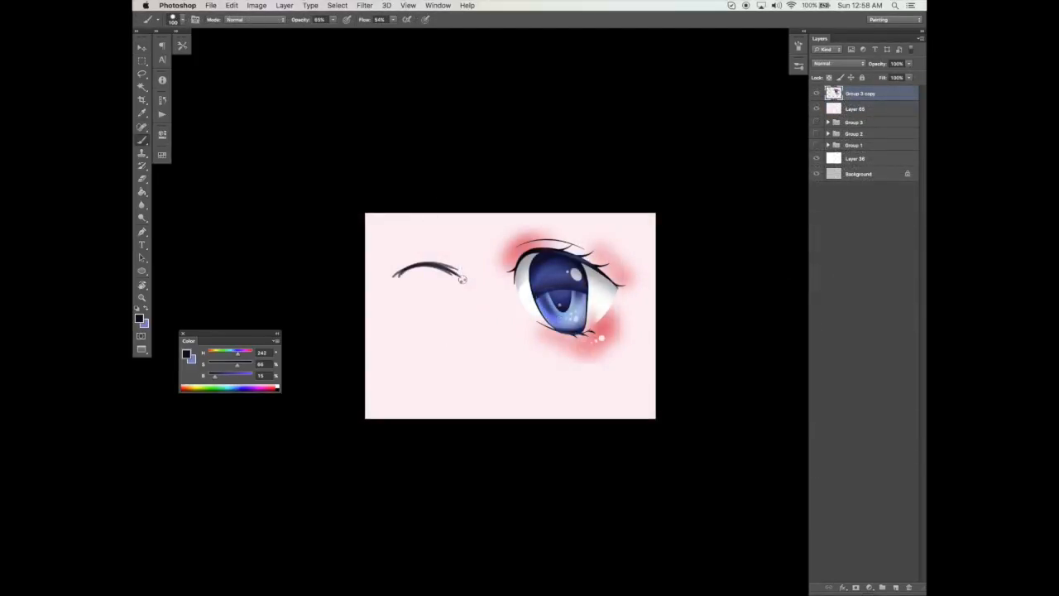
- Sketch flicked lashes on the second eye's upper lash line and the curved sides of its tall oval iris
mouse_move(462, 279)
left_mouse_down()
mouse_move(463, 337)
mouse_move(453, 344)
left_mouse_up()
left_click_drag(460, 273, 392, 298)
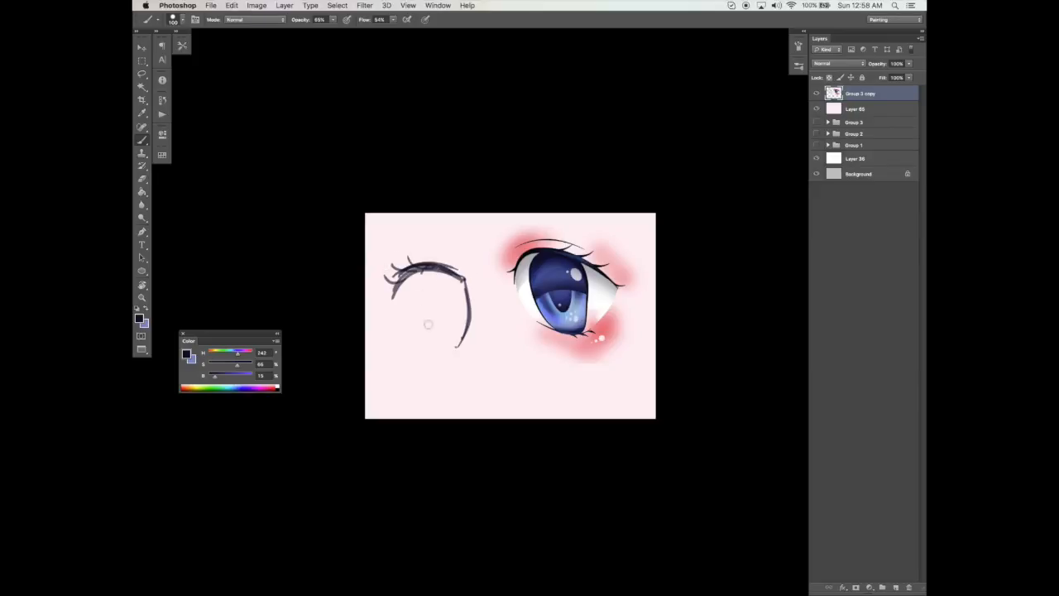
left_click_drag(418, 273, 447, 344)
mouse_move(424, 266)
left_mouse_down()
mouse_move(414, 299)
mouse_move(458, 335)
left_mouse_up()
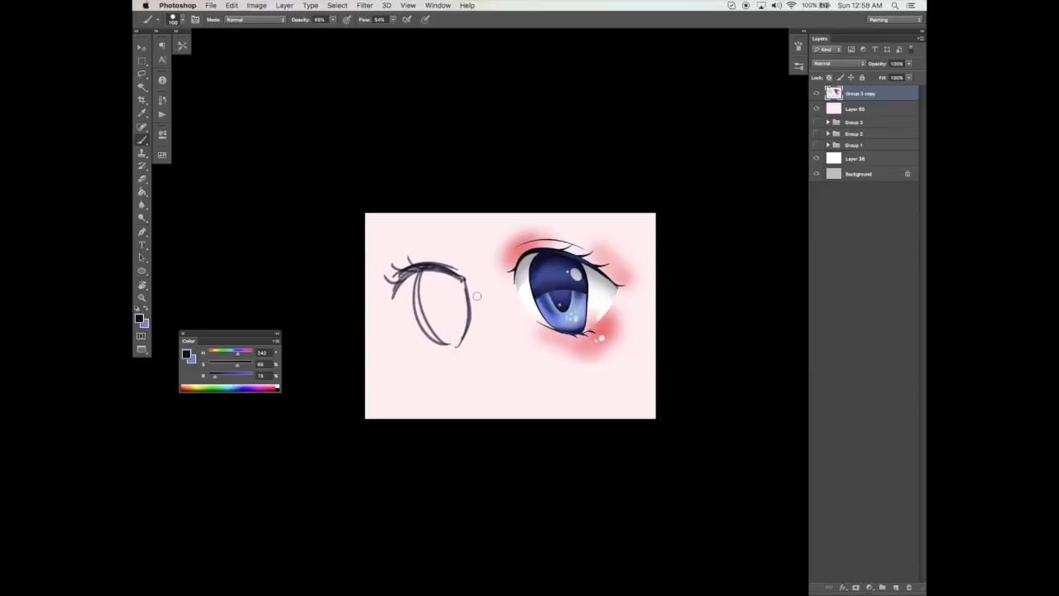
- Sketch the second eye's pupil, round highlight and lower lash line, and add a small angular nose between the eyes
left_click_drag(455, 279, 457, 346)
mouse_move(441, 308)
left_mouse_down()
mouse_move(432, 323)
mouse_move(444, 284)
left_mouse_up()
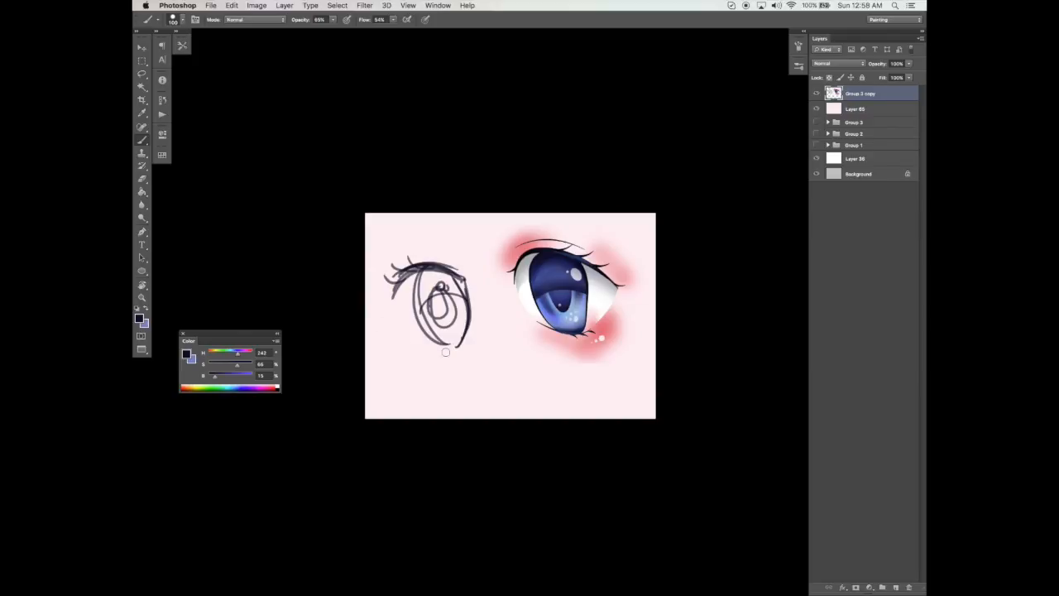
left_click_drag(406, 347, 466, 340)
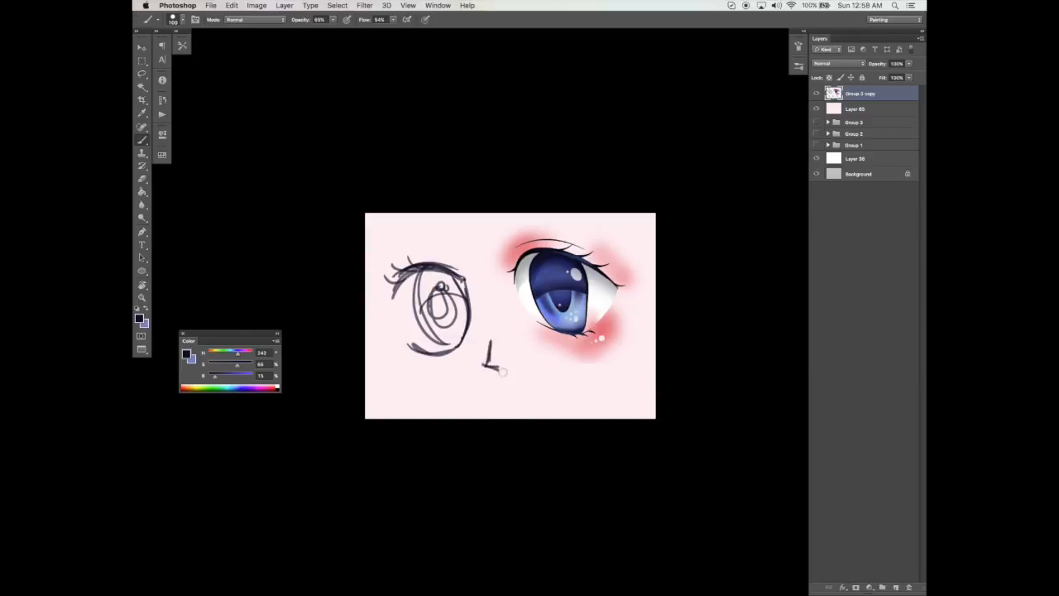
left_click_drag(574, 362, 575, 359)
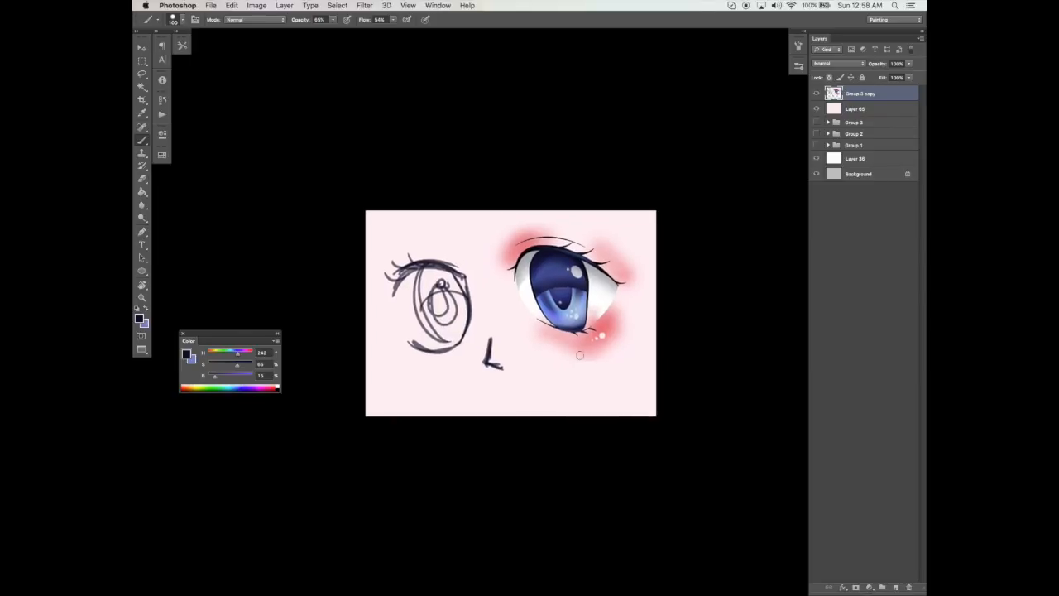
left_click(845, 121, "shift")
key("super+t")
key("Escape")
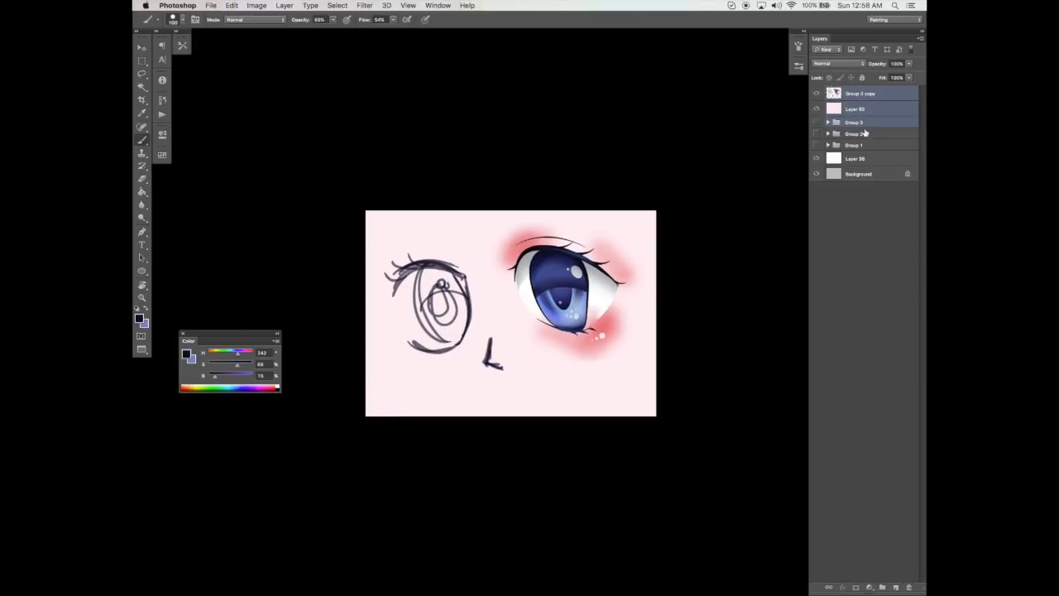
- Scale the Group 3 copy layer down to about 73% and move it towards the upper middle of the canvas
left_click(860, 94)
key("super+t")
left_click_drag(634, 237, 614, 248)
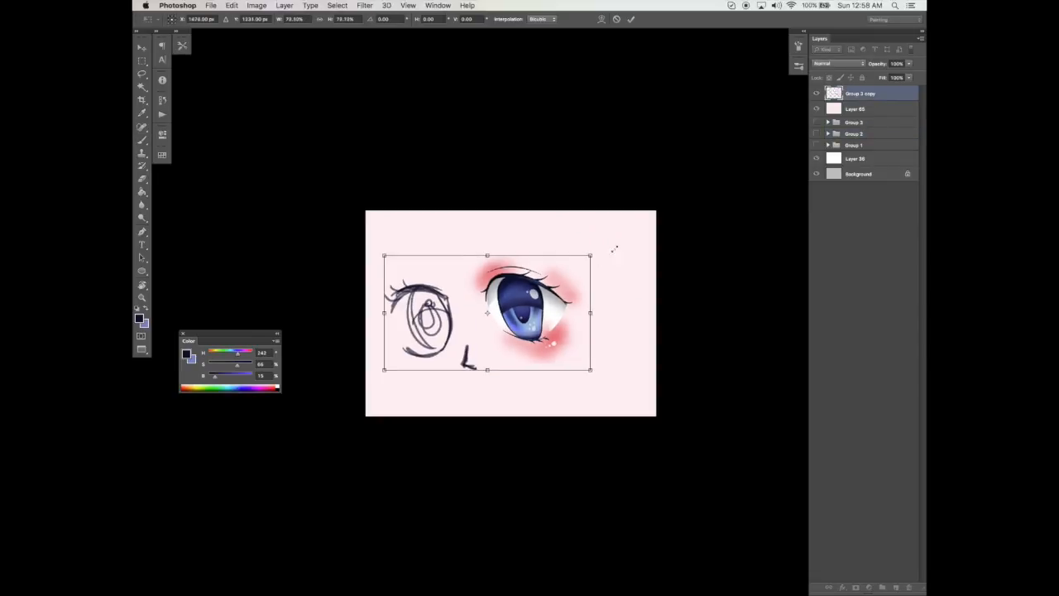
key("Return")
left_click_drag(583, 303, 608, 281)
- Sketch a short curved smile below the nose and darken the iris of the sketched eye with scribbled strokes
left_click_drag(496, 374, 532, 356)
left_click_drag(408, 207, 386, 331)
key("super+z")
mouse_move(433, 270)
left_mouse_down()
mouse_move(449, 323)
mouse_move(440, 273)
mouse_move(464, 284)
left_mouse_up()
left_click_drag(588, 271, 604, 263)
- Try sketching long framing strokes from the canvas's upper edge down beside the eyes, and undo them
left_click_drag(402, 204, 393, 281)
left_click_drag(412, 204, 413, 291)
left_click_drag(587, 203, 599, 225)
left_click_drag(407, 284, 428, 349)
key("alt+super+z")
key("alt+super+z")
key("alt+super+z")
key("alt+super+z")
- Sketch an arched eyebrow above the sketched eye
left_click_drag(403, 248, 465, 227)
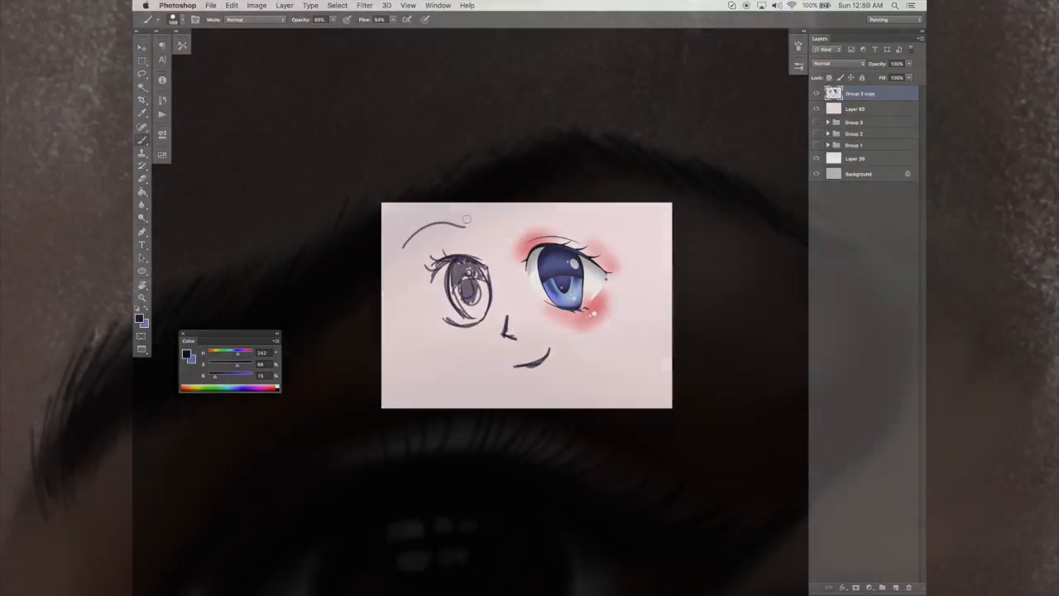